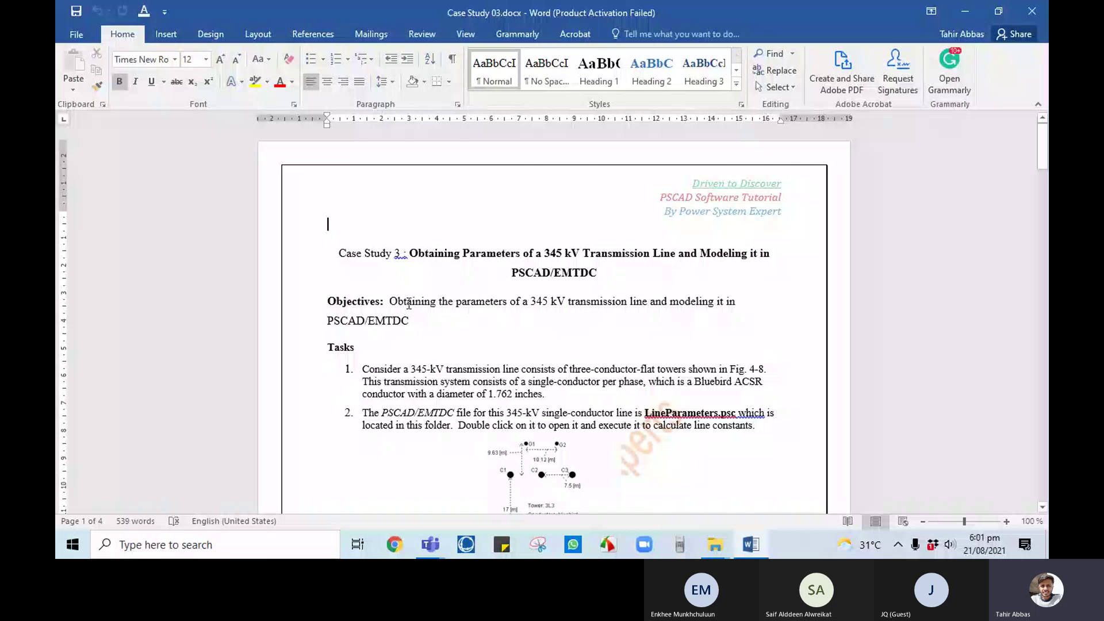
- Review the 345 kV transmission line case study document, covering its tasks, tower figure, line parameter table and Task 1 help instructions
scroll(409, 304, "down", 3)
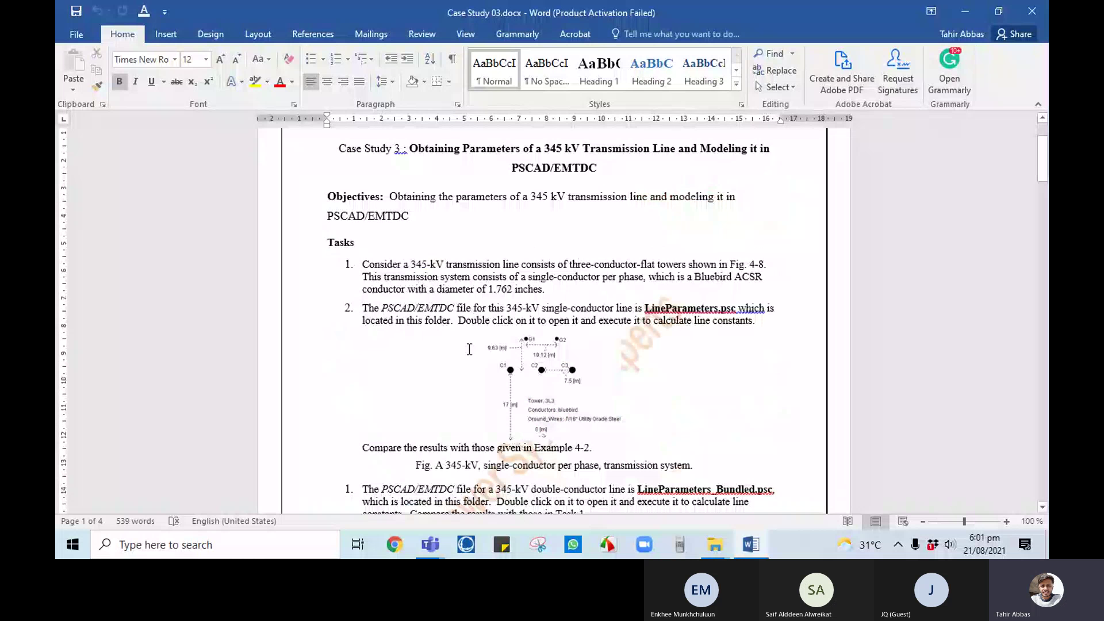
scroll(469, 349, "down", 5)
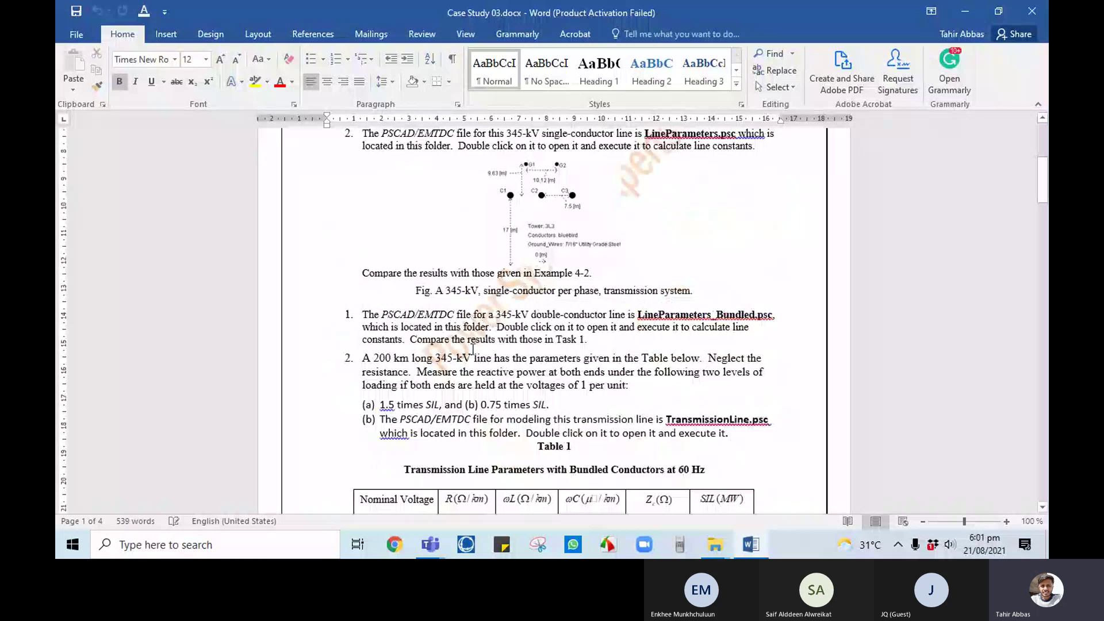
scroll(644, 344, "up", 4)
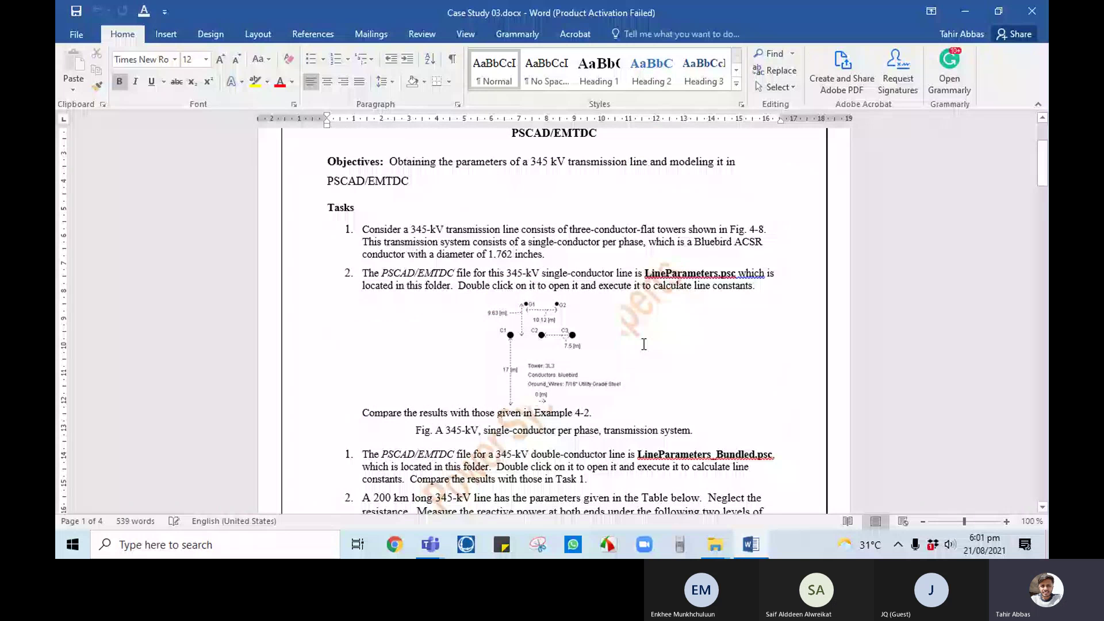
scroll(644, 344, "down", 6)
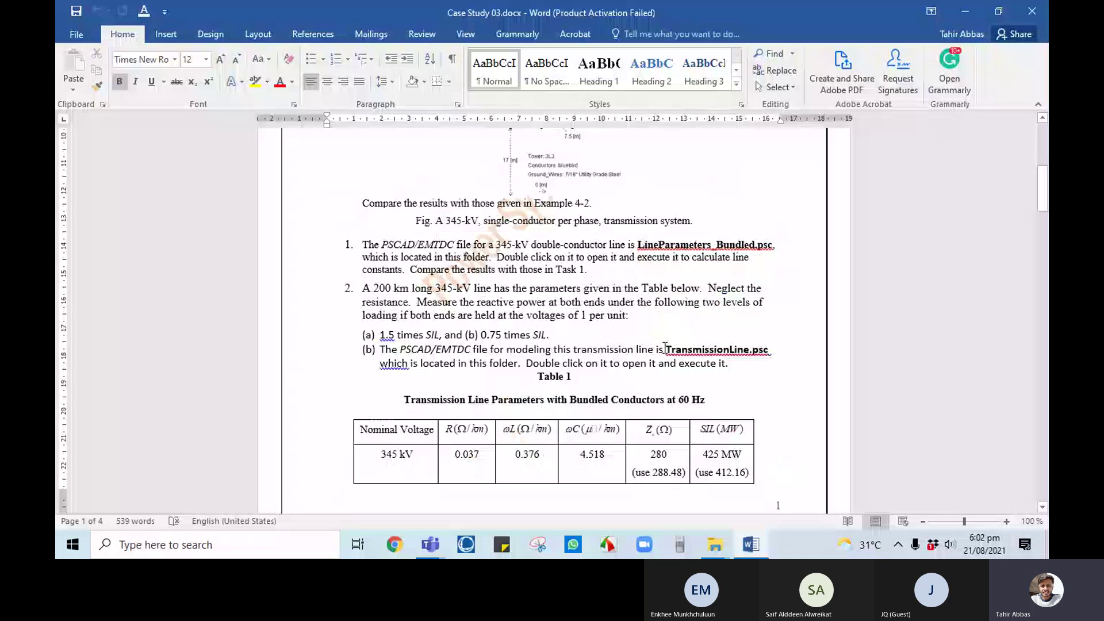
left_click(502, 345)
scroll(502, 345, "down", 1)
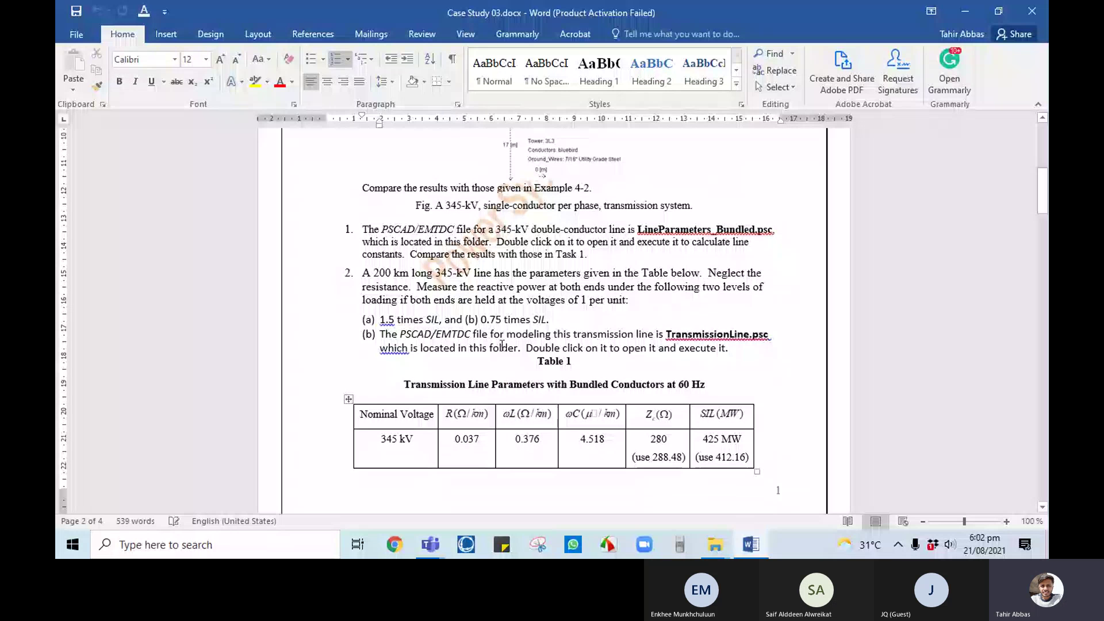
scroll(502, 345, "down", 8)
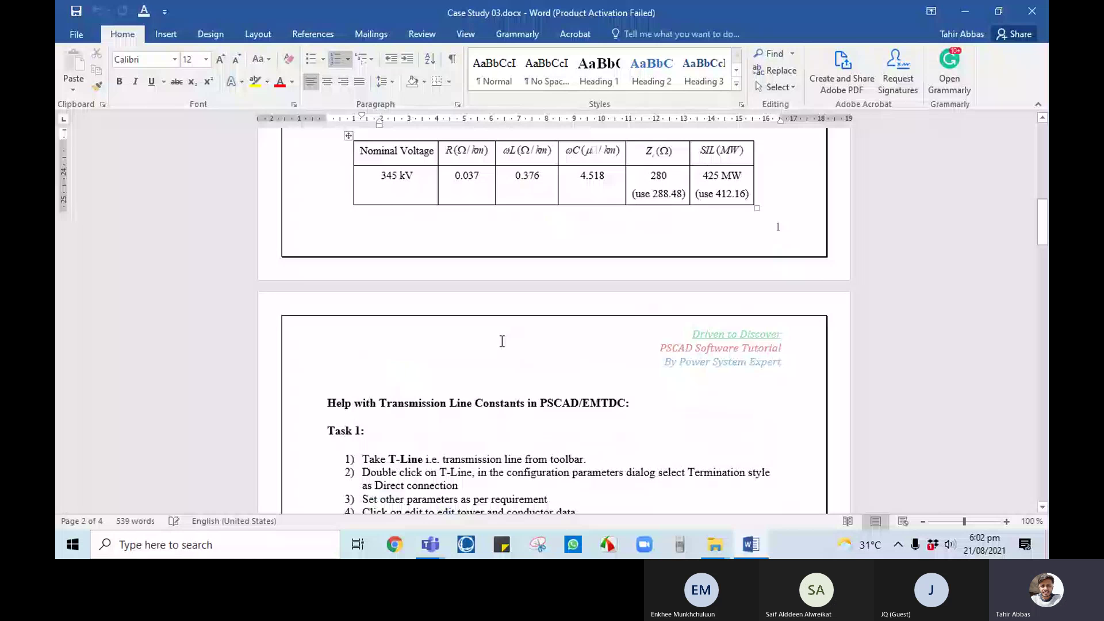
scroll(502, 341, "down", 11)
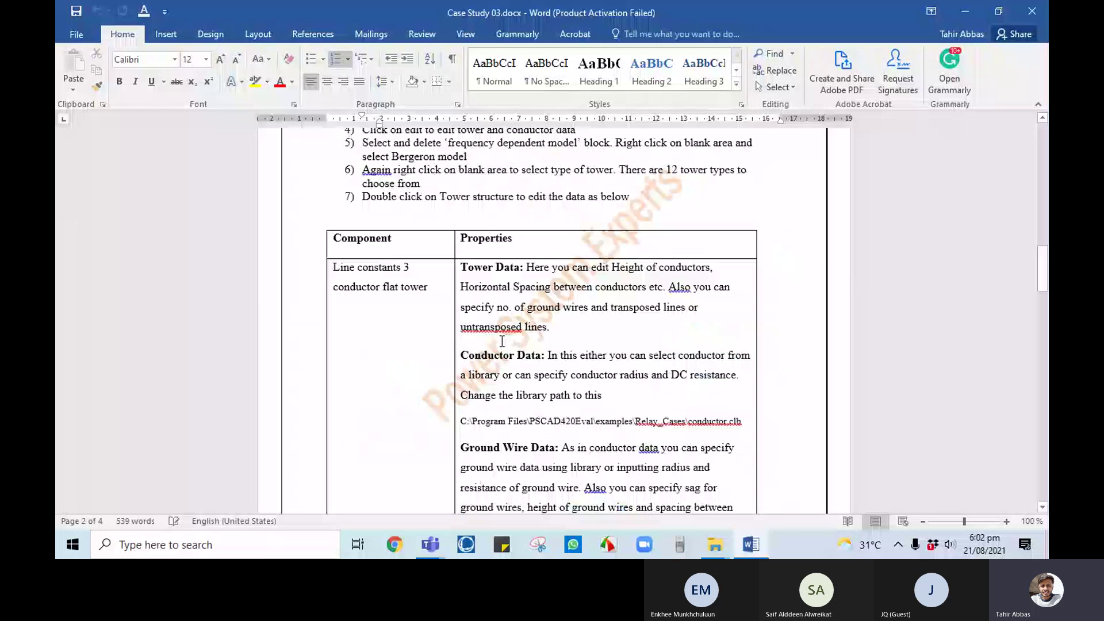
scroll(502, 342, "down", 15)
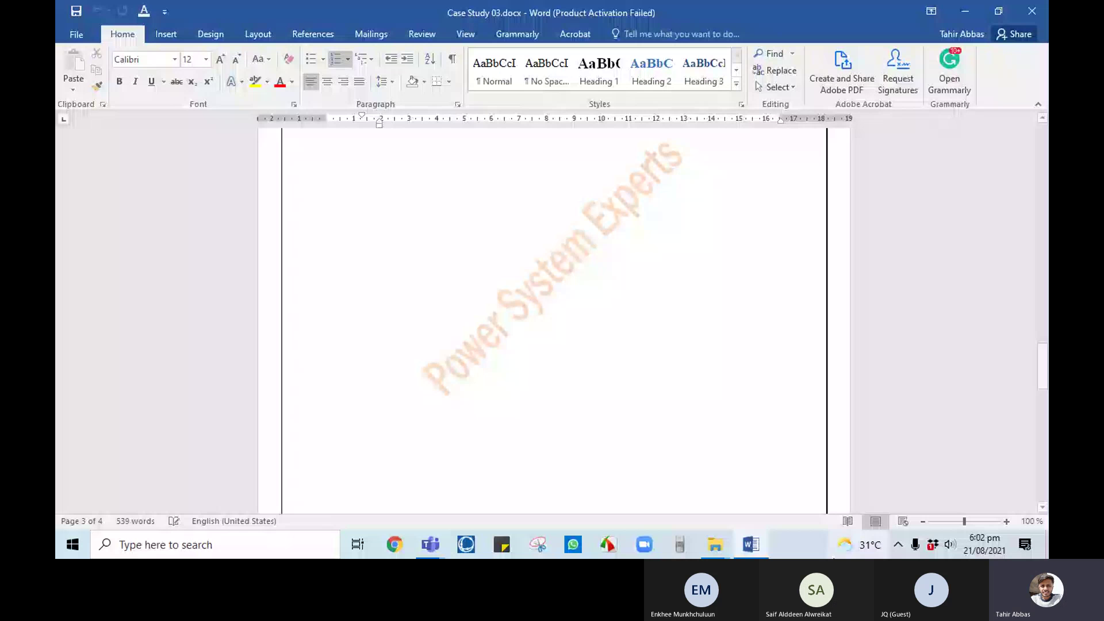
- Switch to PSCAD and open the full Transmission Lines collection from the master library's main page
left_click(956, 16)
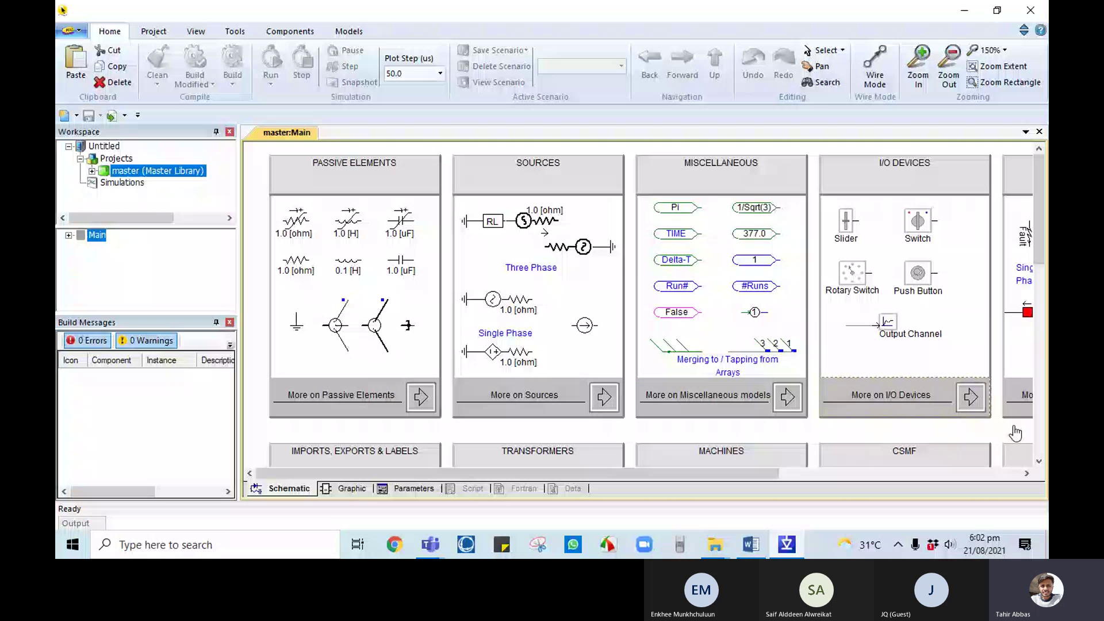
scroll(875, 428, "down", 5)
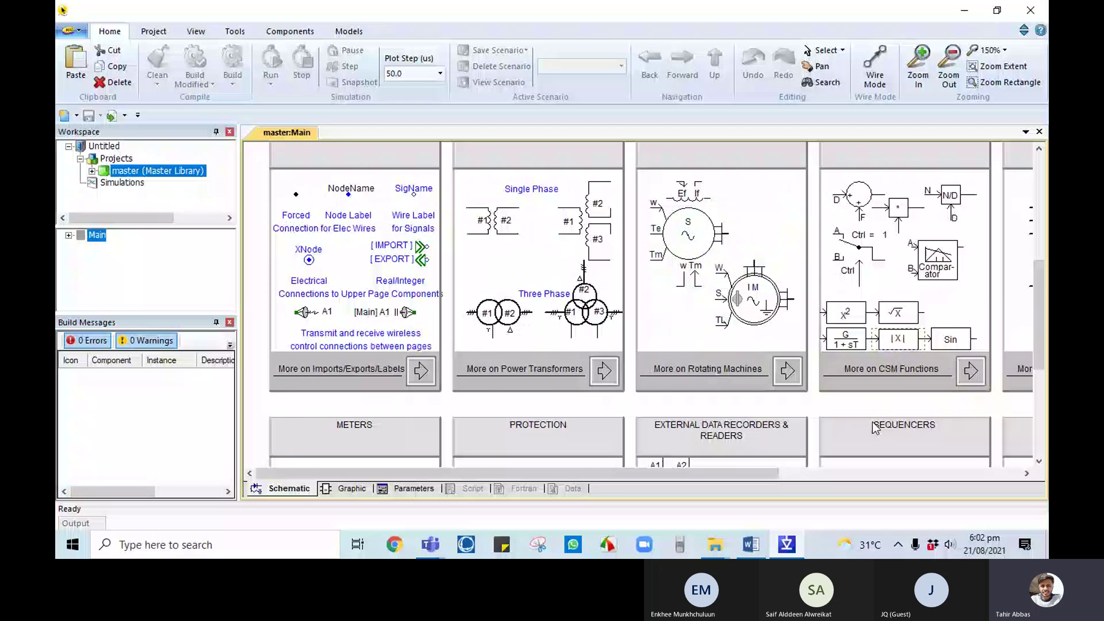
scroll(875, 428, "down", 1)
scroll(828, 414, "up", 5)
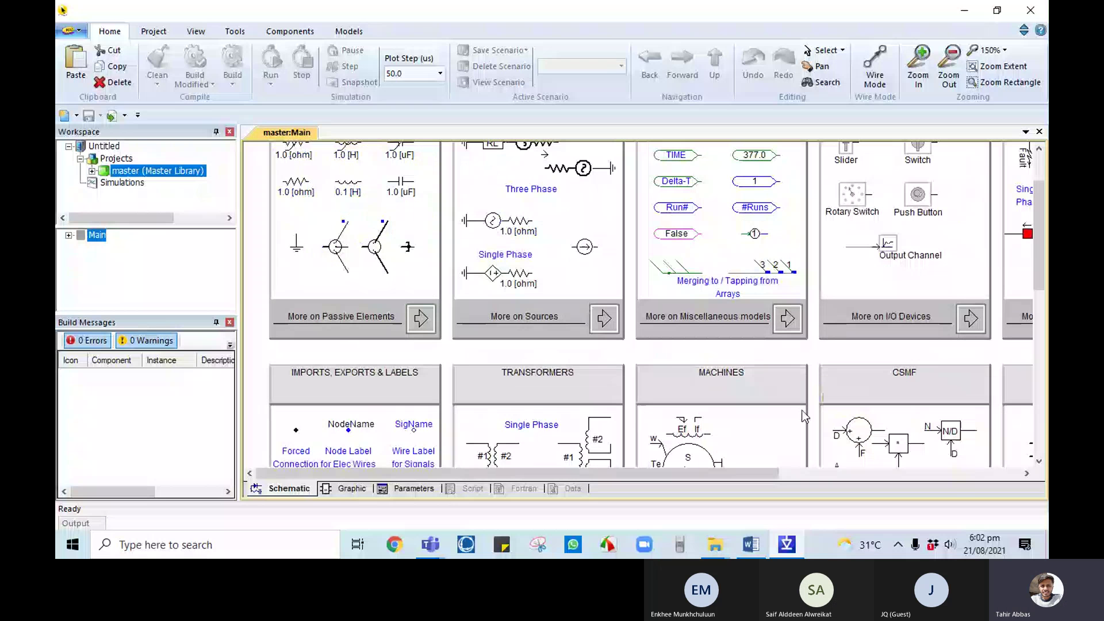
scroll(915, 429, "down", 8)
scroll(915, 429, "right", 4)
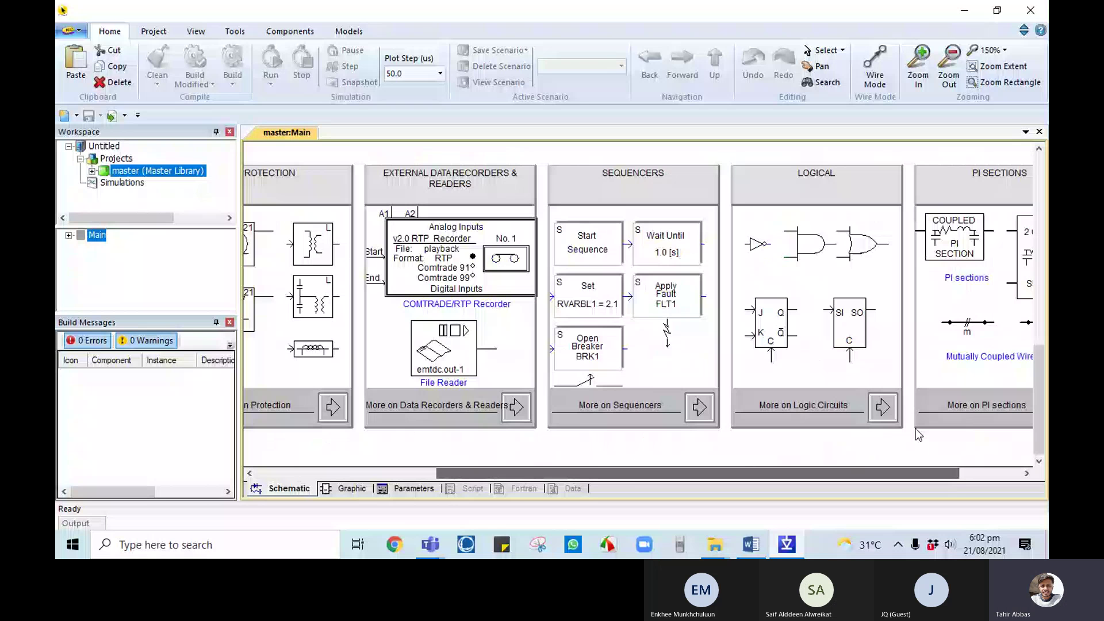
scroll(916, 429, "up", 4)
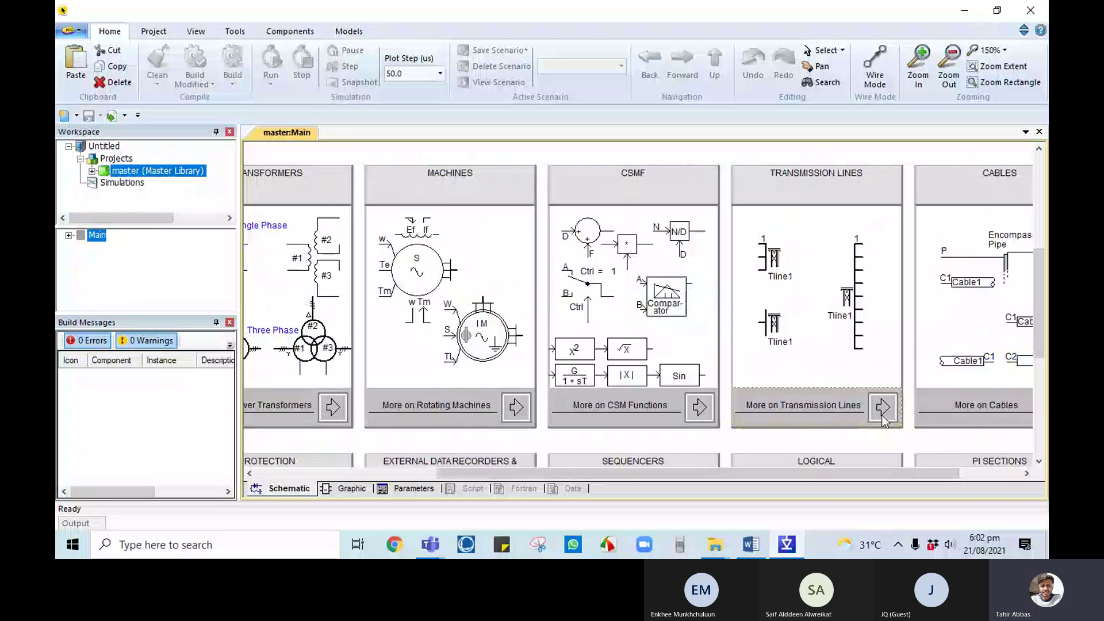
left_click(883, 416)
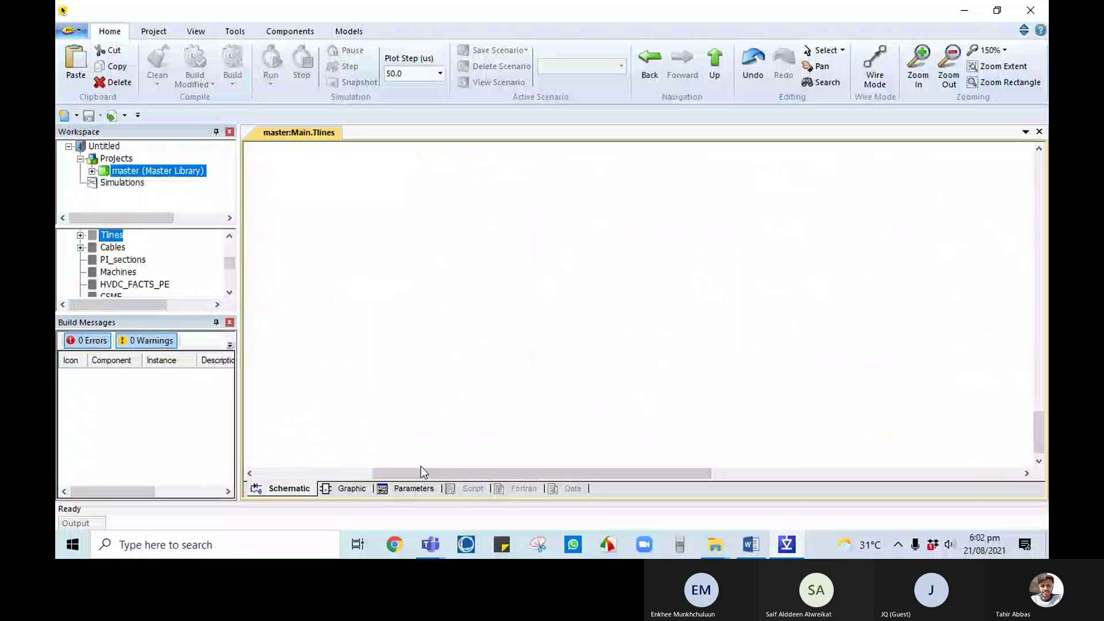
- Open the PI_sections library page and inspect the Coupled PI Section's main configuration parameters without changing them
double_click(101, 259)
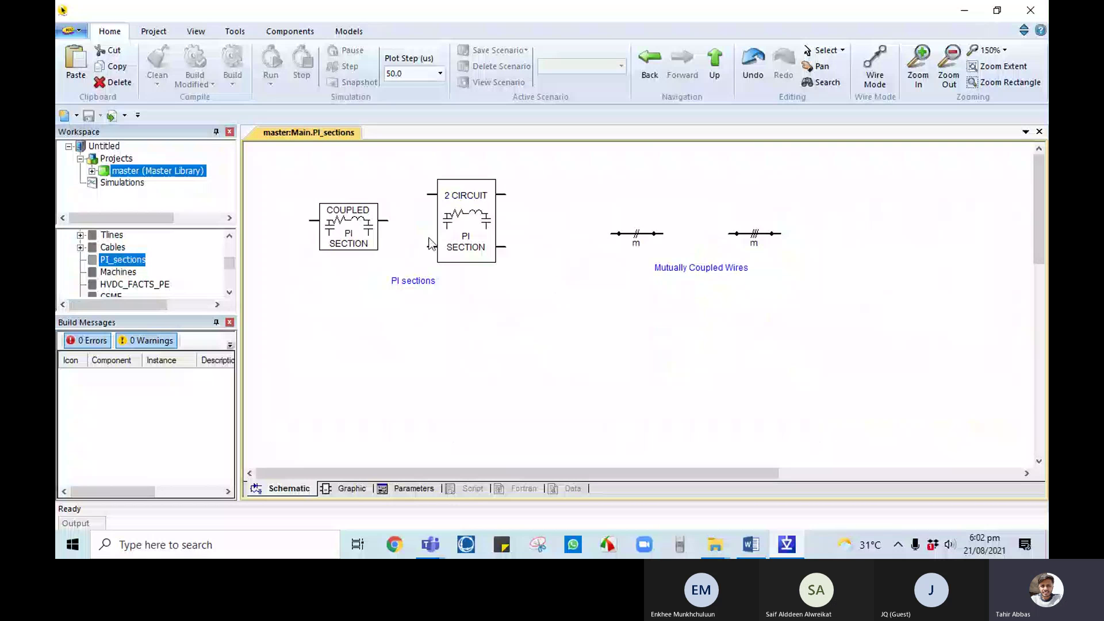
left_click(353, 232)
double_click(353, 232)
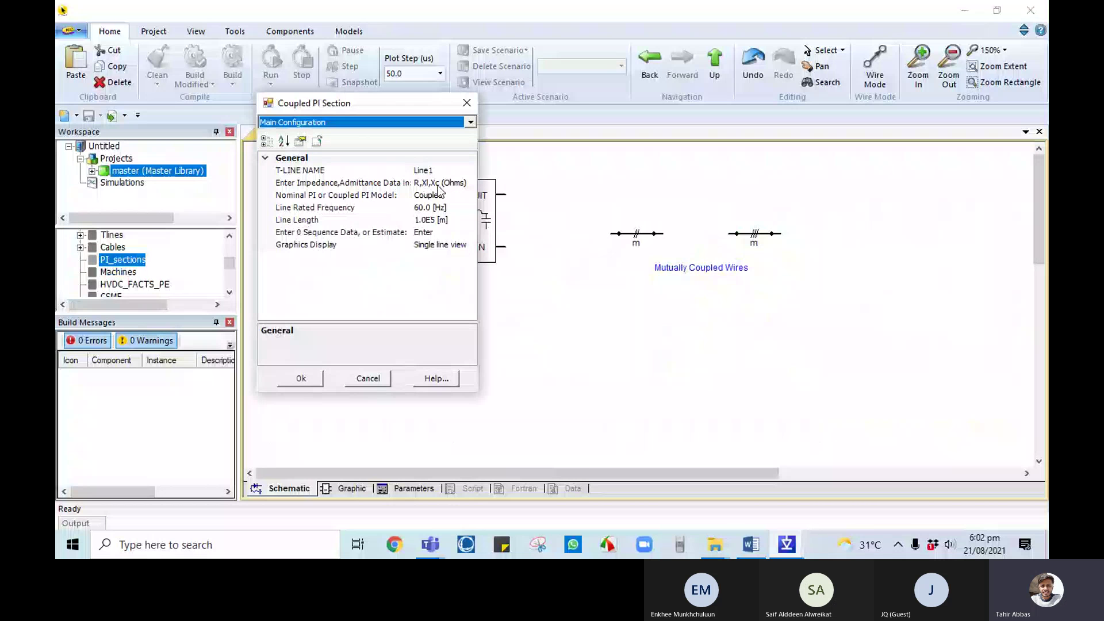
left_click(368, 379)
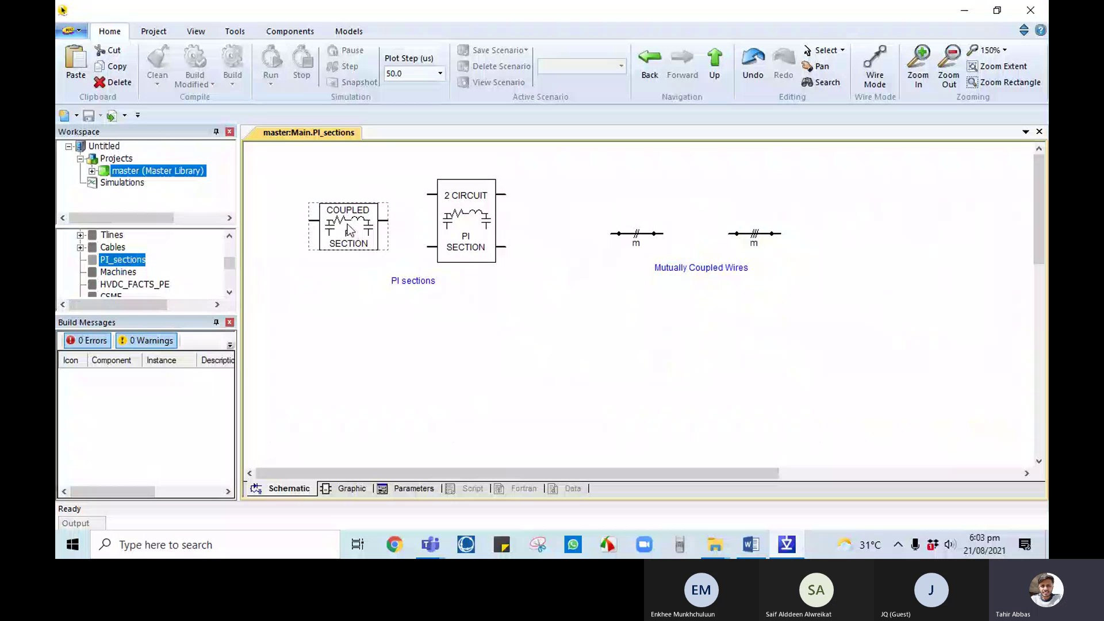
mouse_move(349, 231)
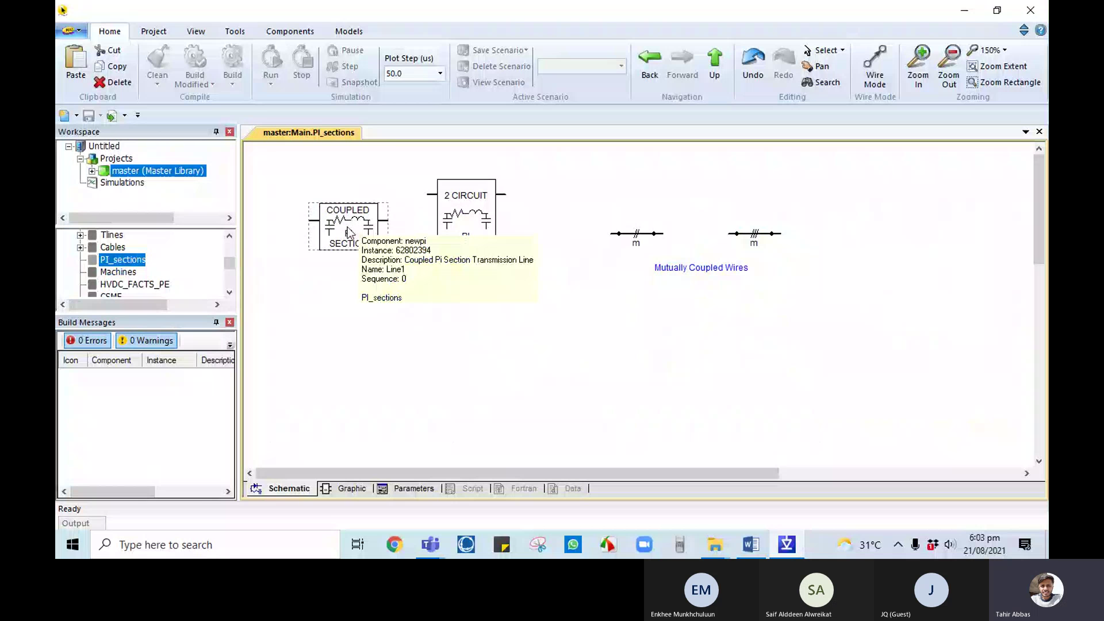
- Find the Tlines module among the master library's definitions and open its page
scroll(149, 281, "down", 1)
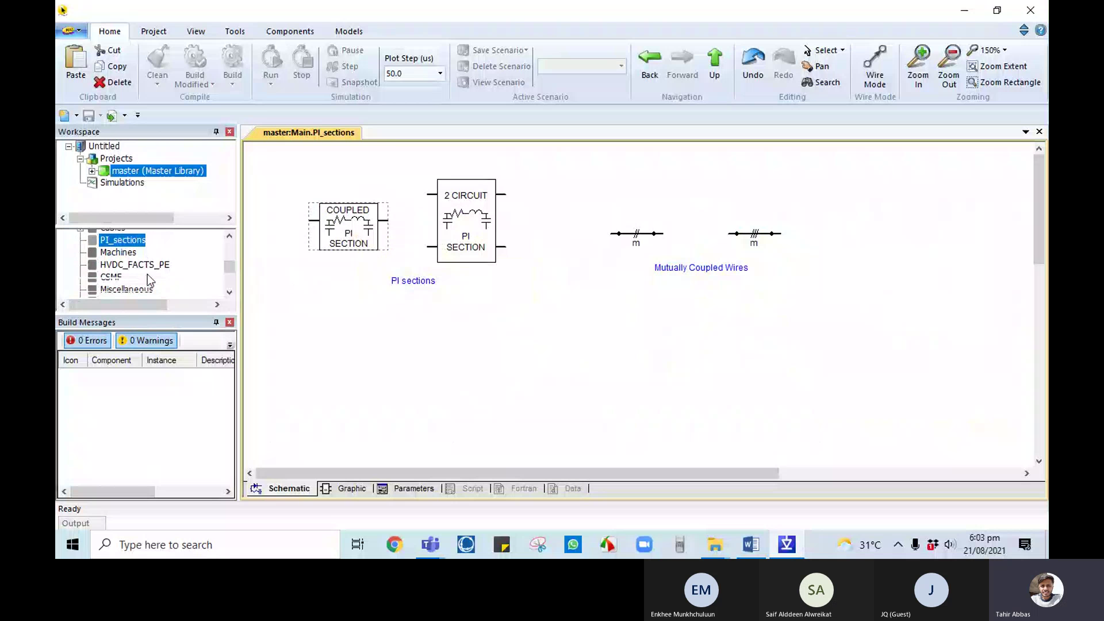
scroll(149, 280, "down", 1)
scroll(126, 278, "down", 1)
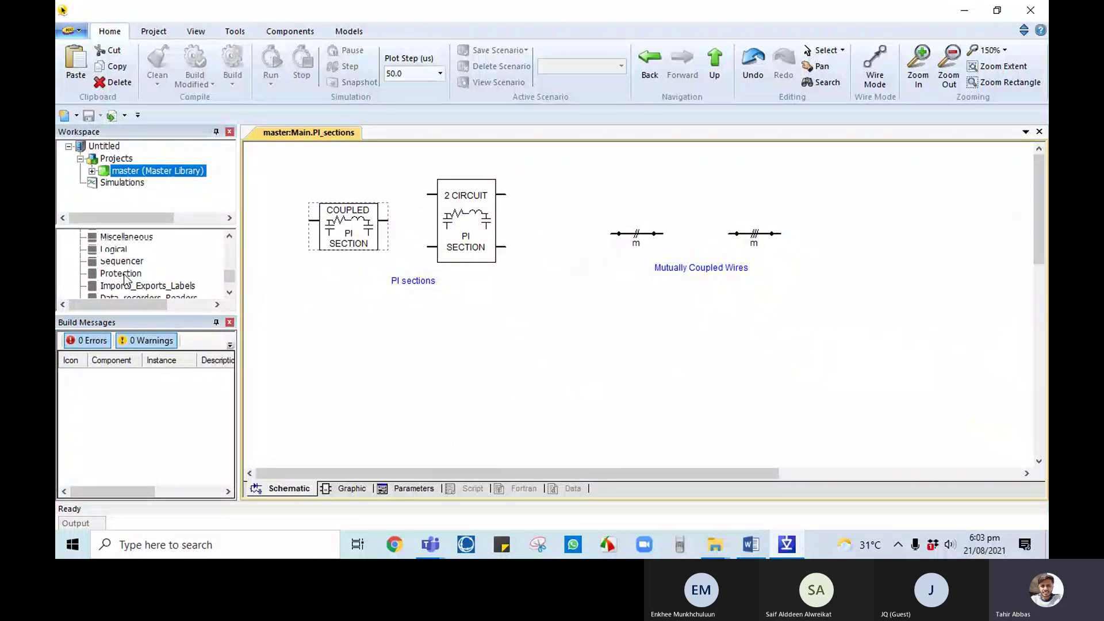
scroll(144, 279, "up", 3)
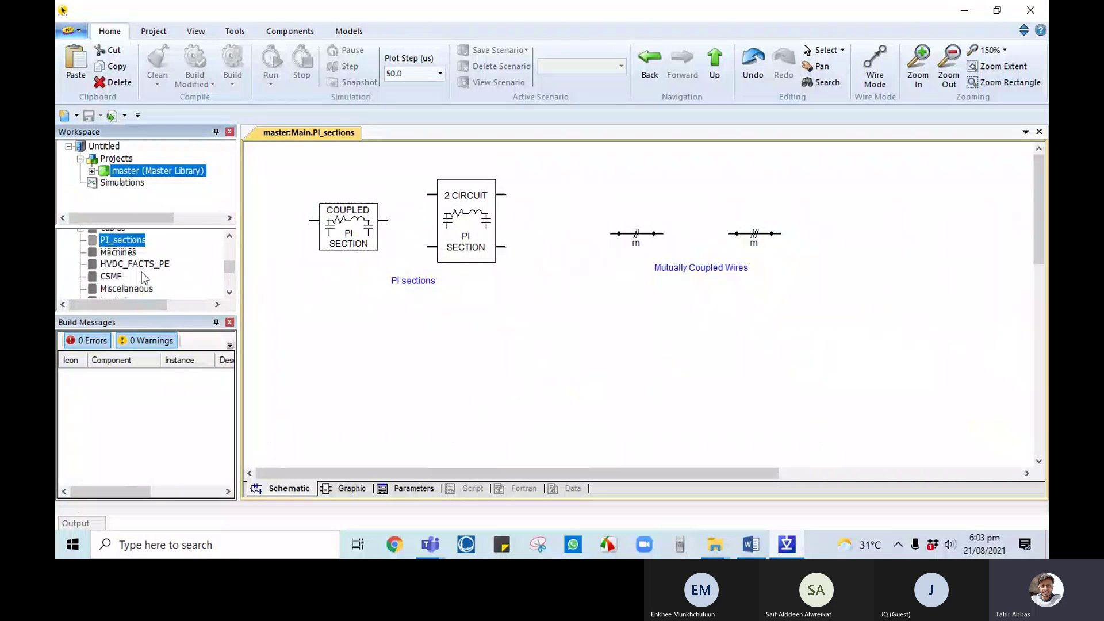
scroll(144, 279, "up", 5)
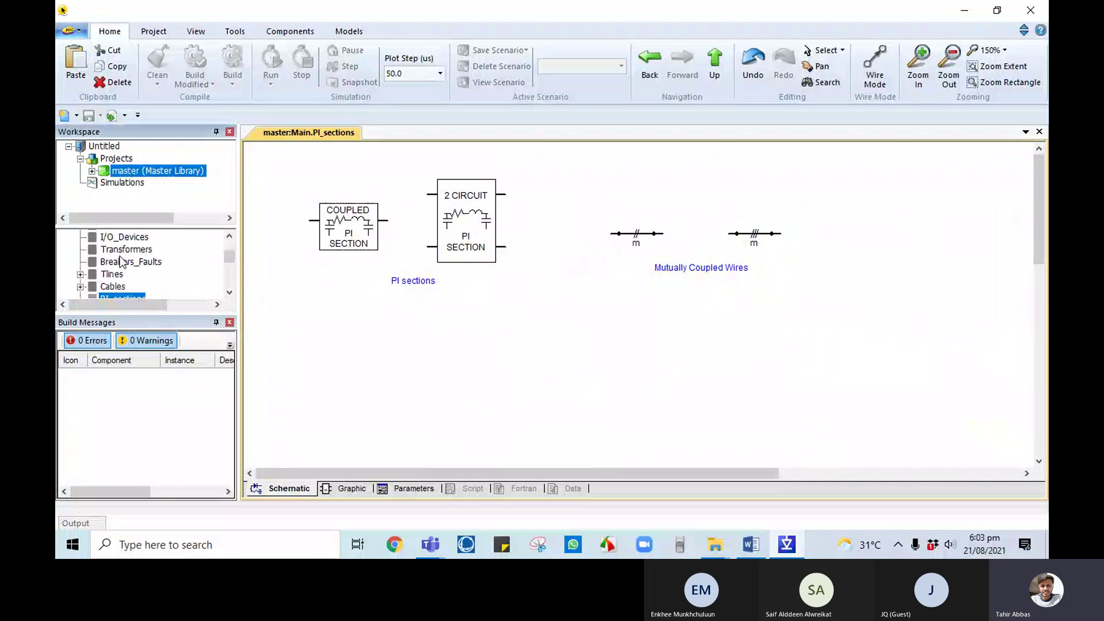
scroll(126, 275, "down", 2)
scroll(127, 274, "up", 1)
double_click(111, 254)
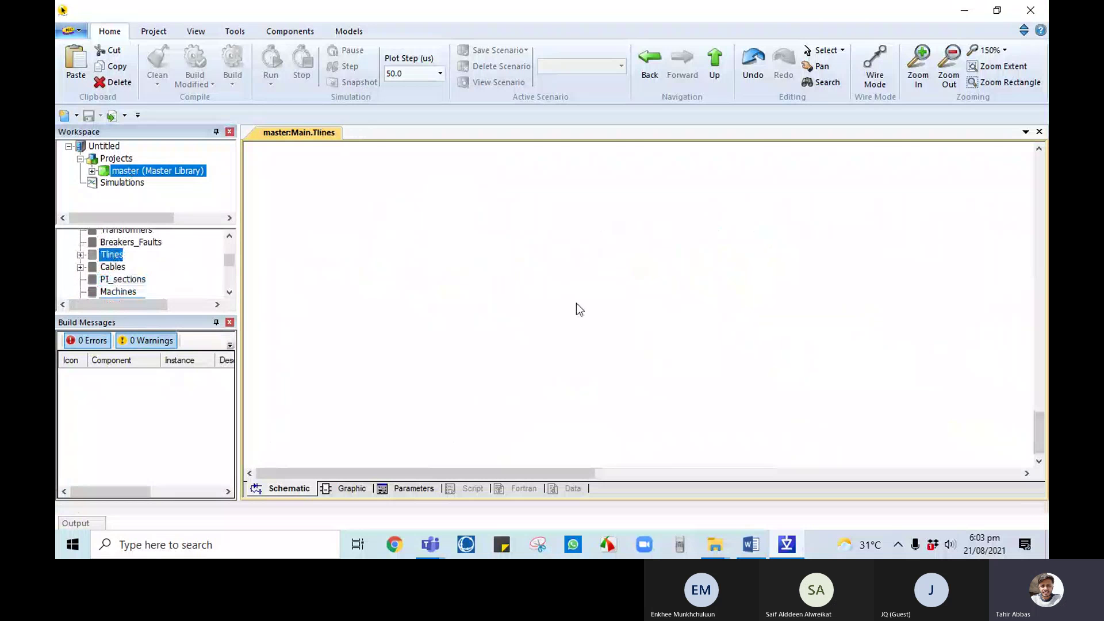
- Examine the Tlines page's tower cross-sections, Bergeron model options and instructions for creating and configuring a TLine component
scroll(624, 307, "up", 5)
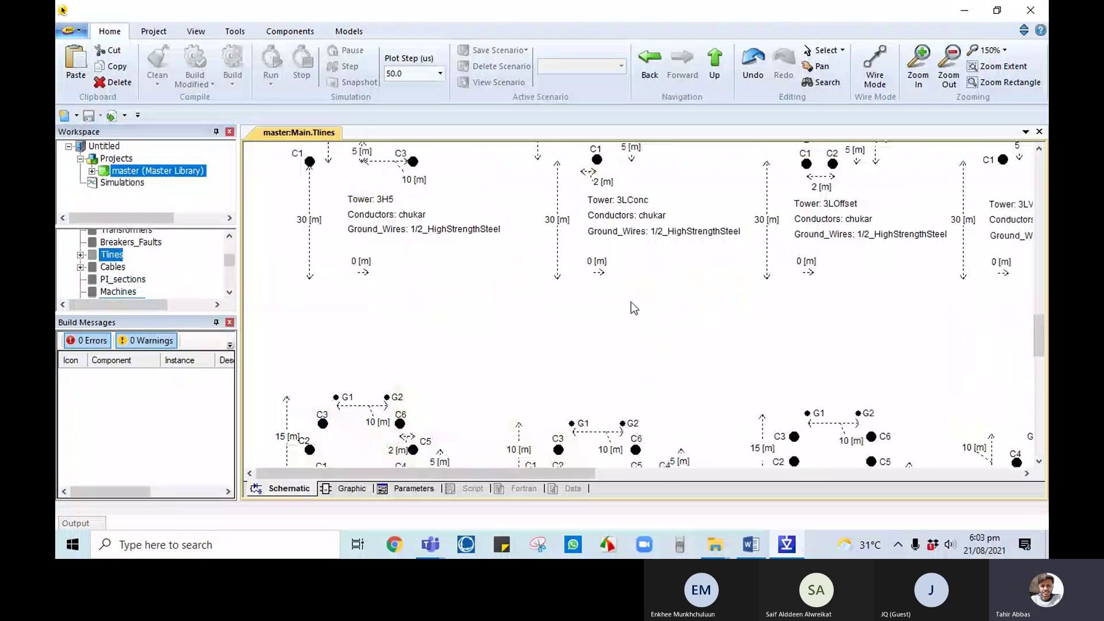
scroll(632, 302, "up", 4)
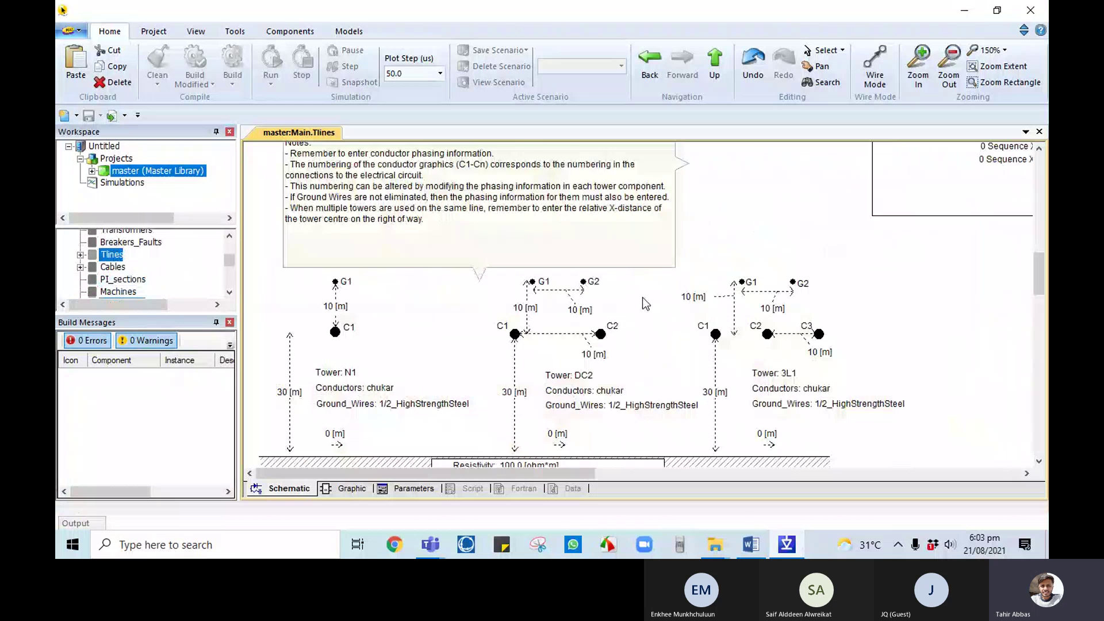
scroll(642, 298, "up", 4)
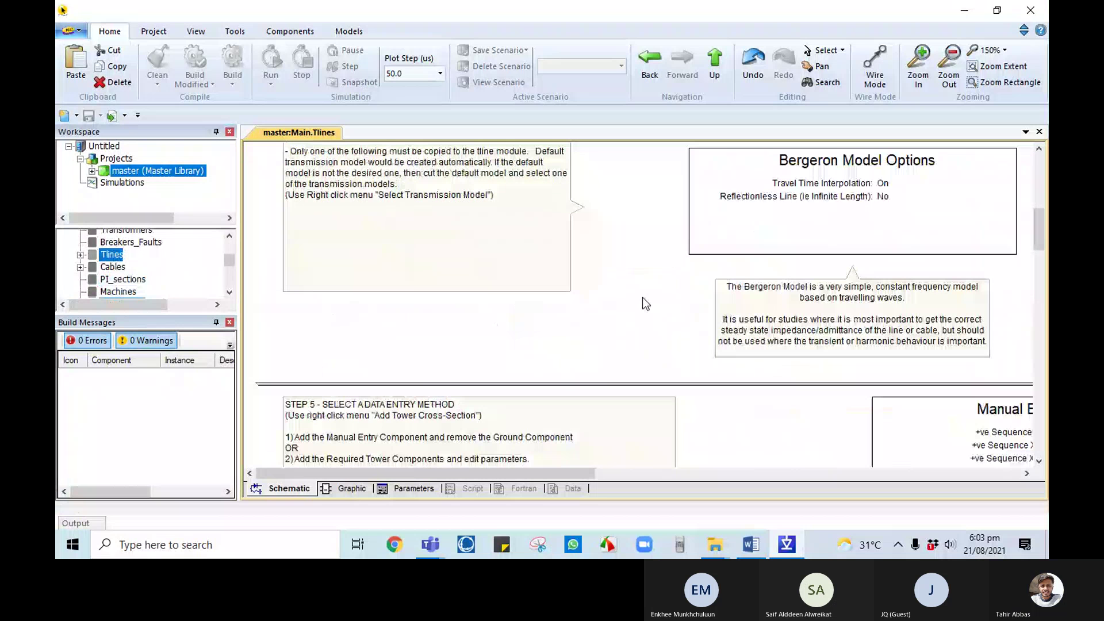
scroll(690, 268, "up", 4)
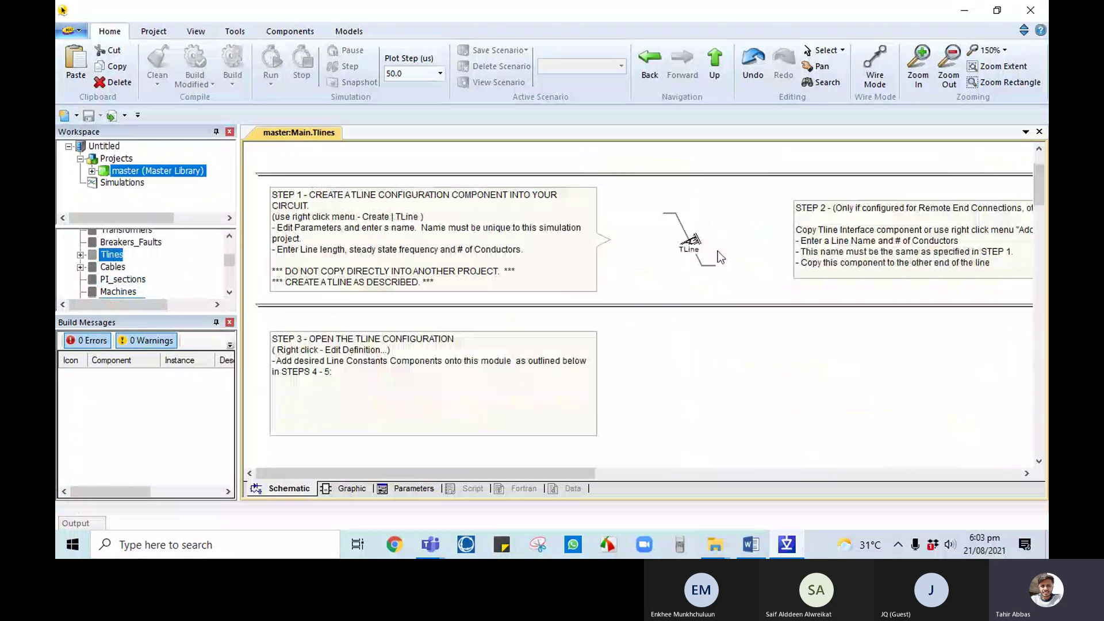
scroll(720, 257, "up", 1)
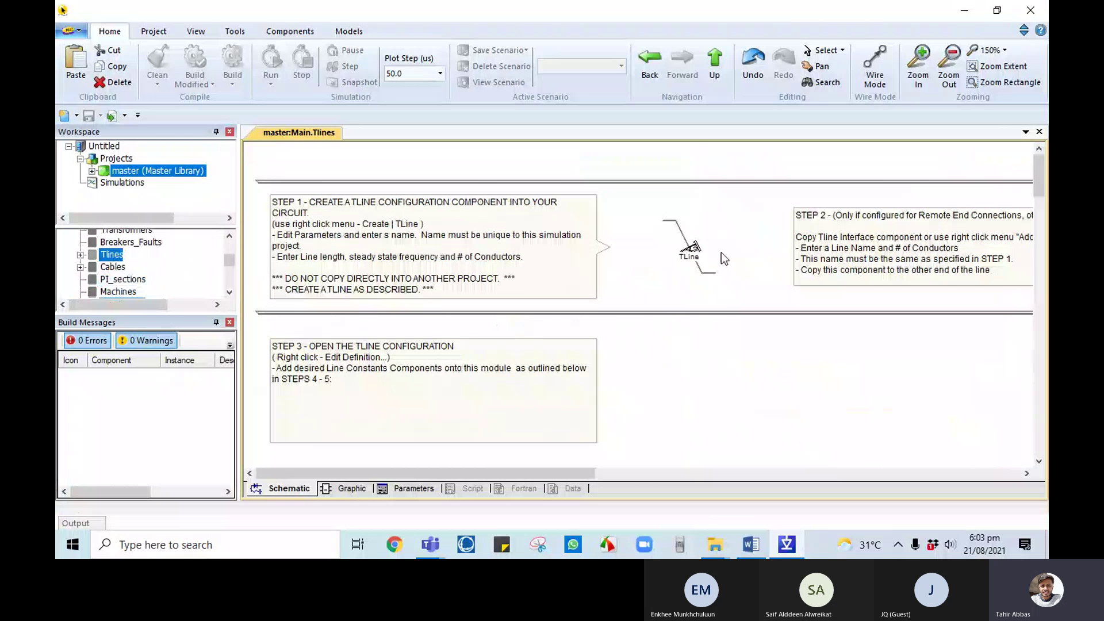
scroll(721, 253, "down", 5)
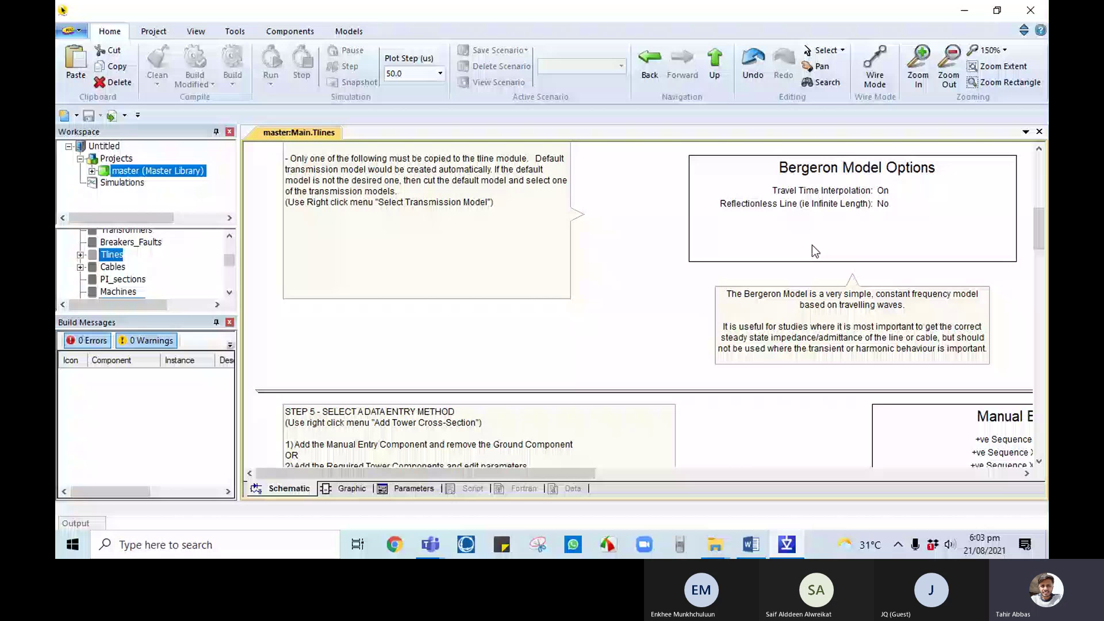
scroll(569, 299, "up", 5)
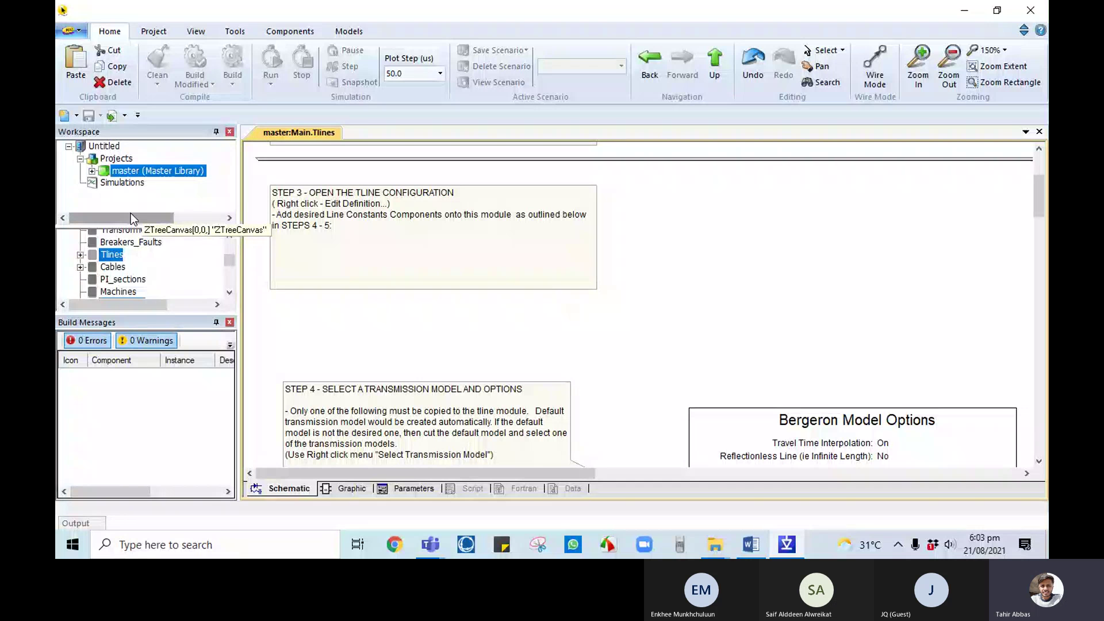
- Return to the PI_sections page of the master library
double_click(109, 280)
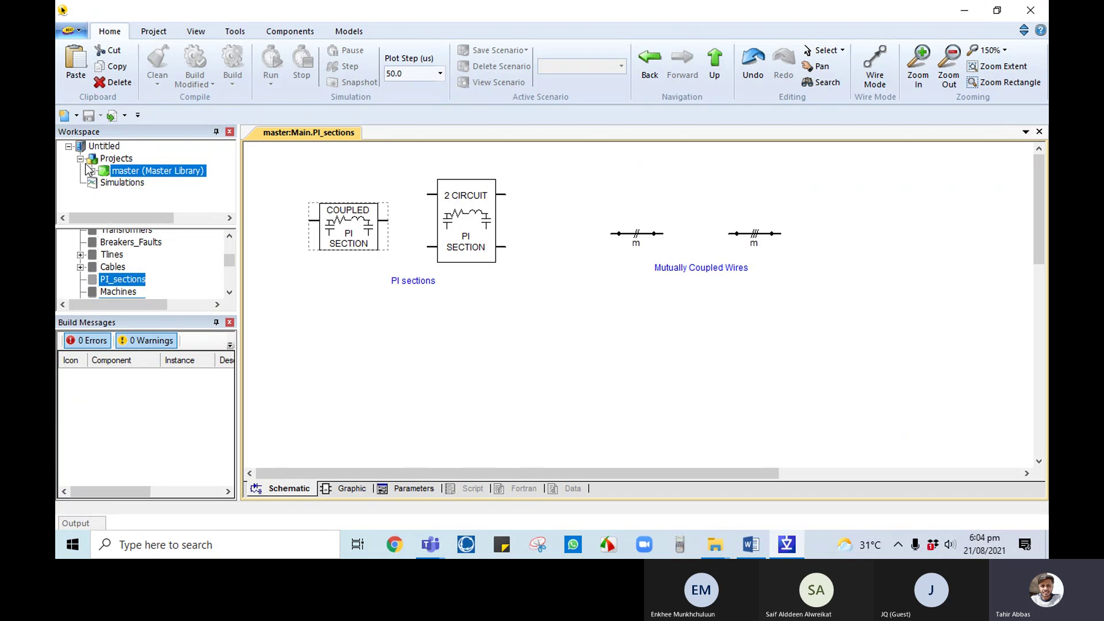
left_click(108, 162)
left_click(111, 170)
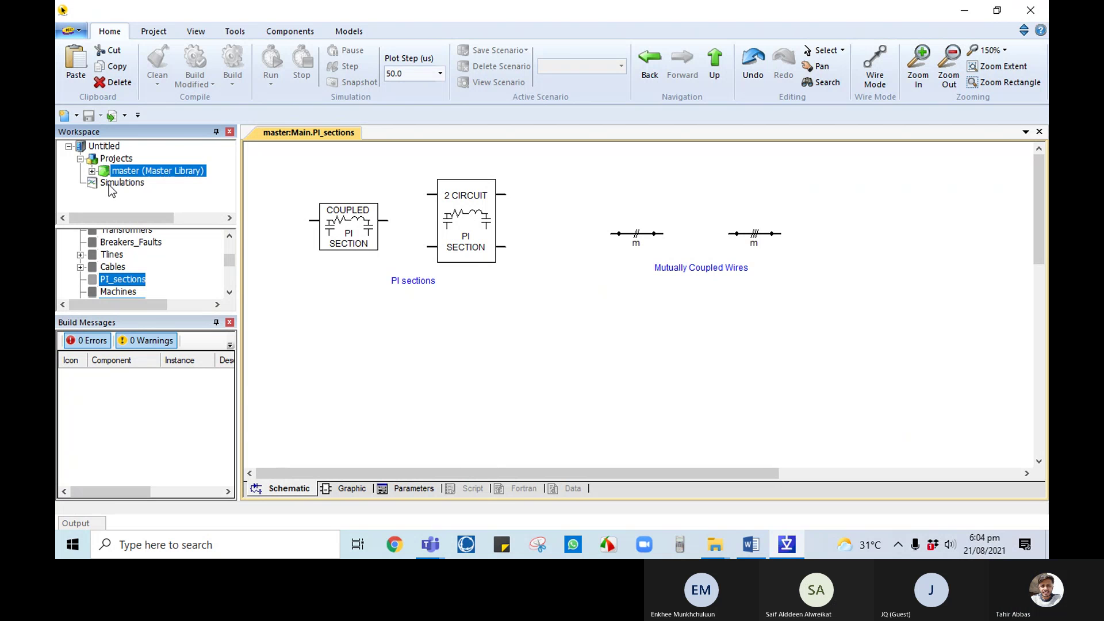
- Create a new case project named TL, replacing the existing TL.pscx file
left_click(71, 31)
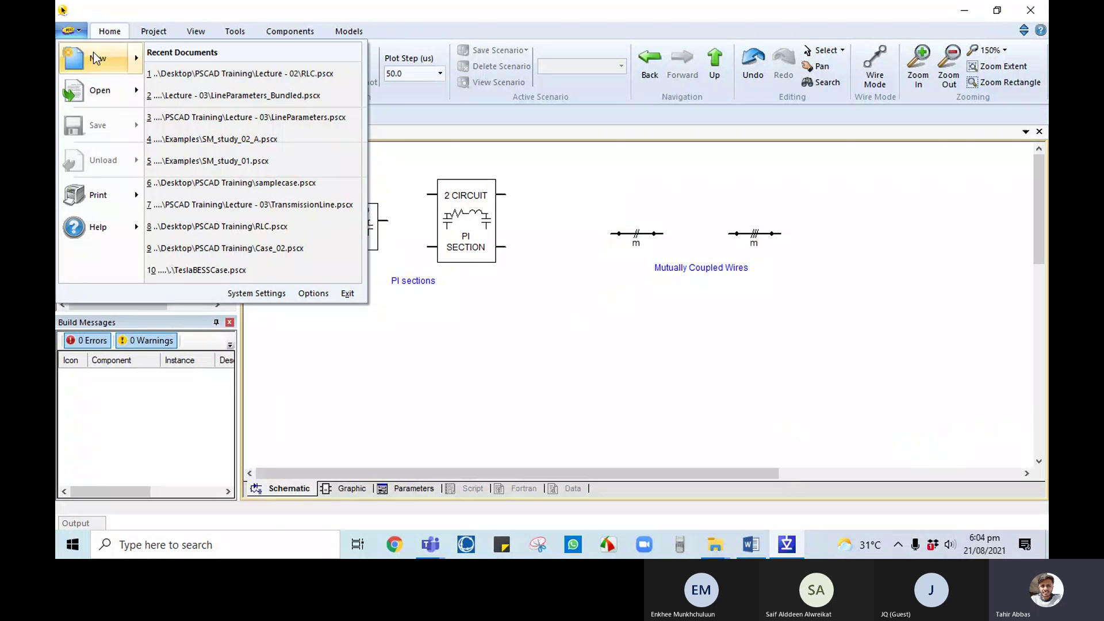
left_click(189, 69)
left_click(167, 79)
type("TL")
key("Return")
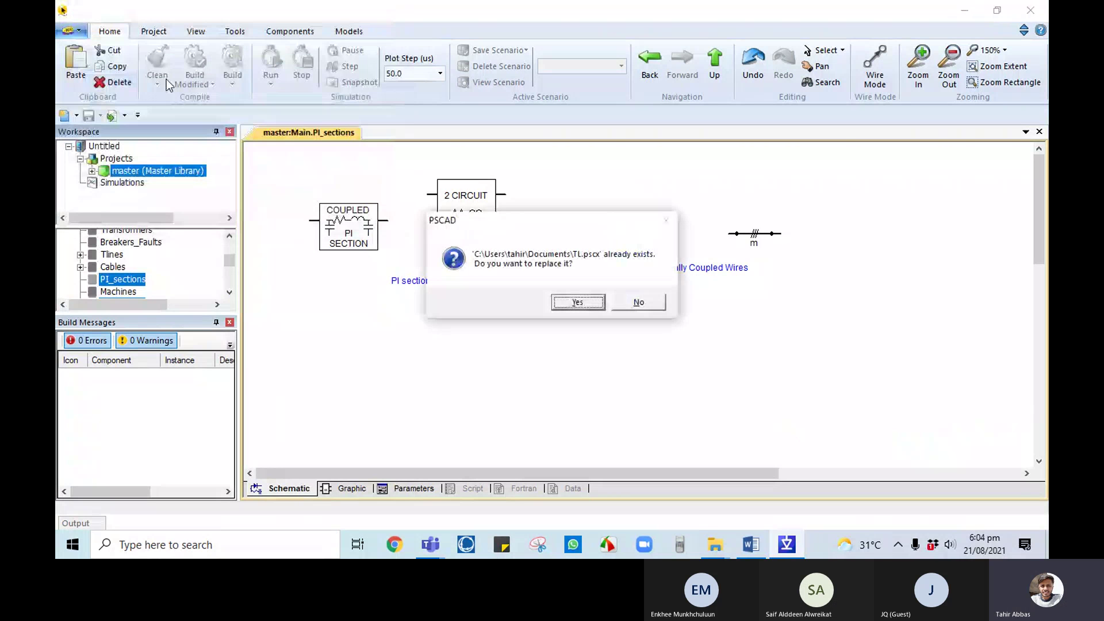
key("Return")
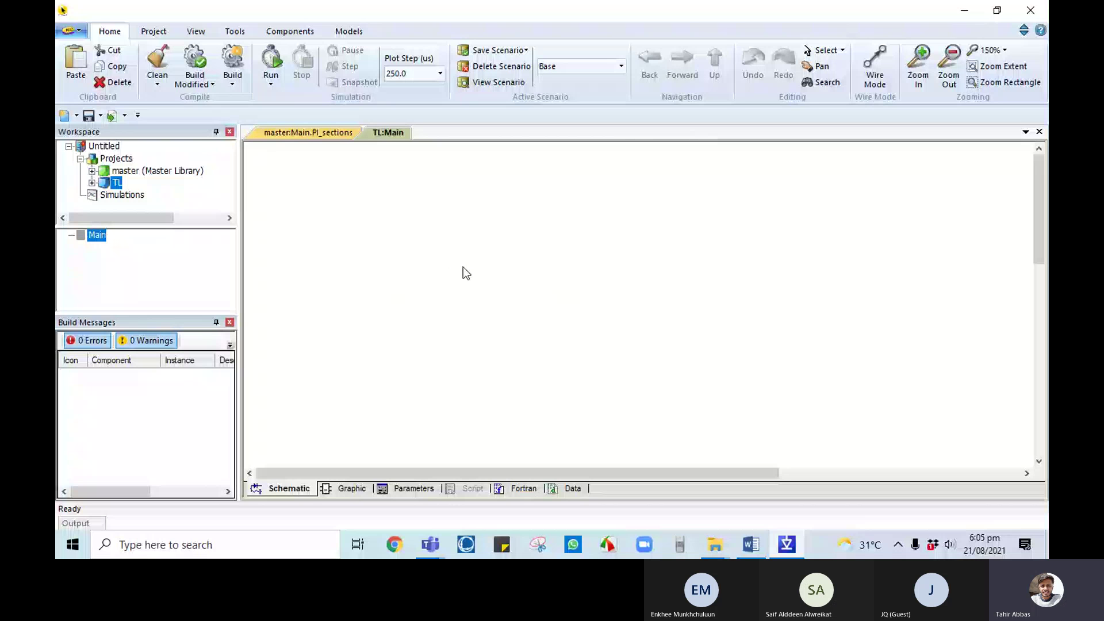
- Create a transmission line named TLine_1, place it on the TL main canvas and move it slightly upward
right_click(463, 267)
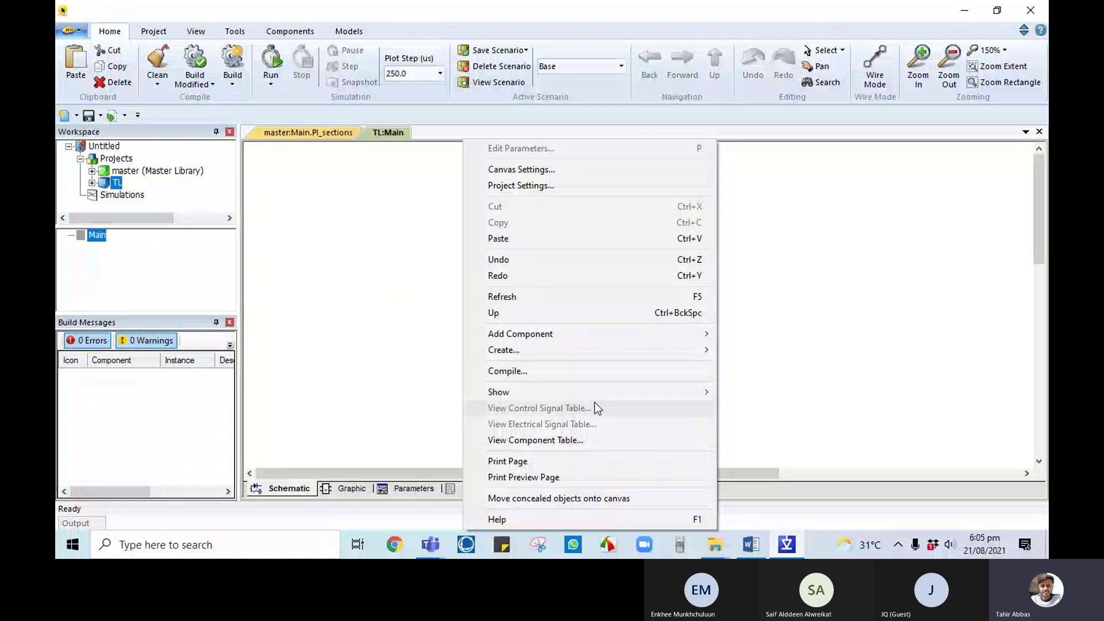
mouse_move(529, 350)
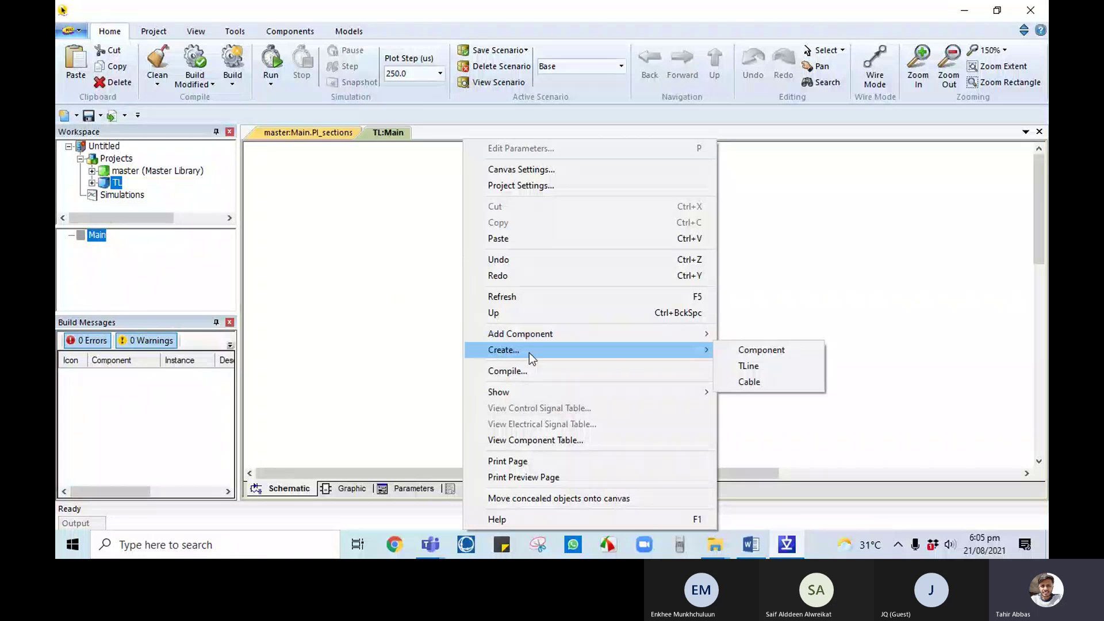
left_click(737, 367)
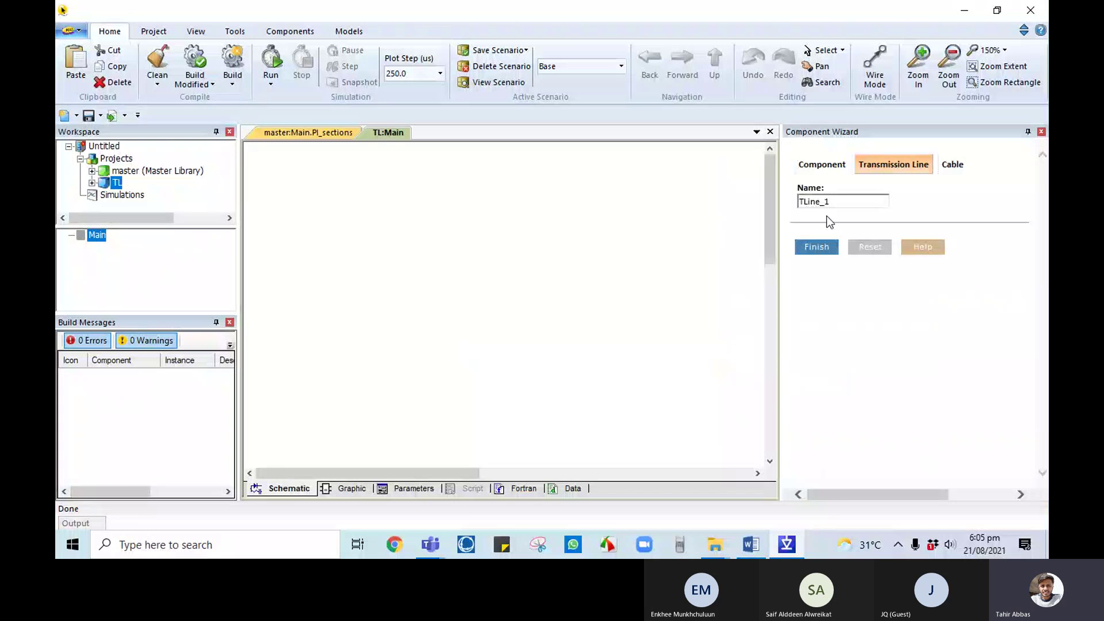
left_click(840, 200)
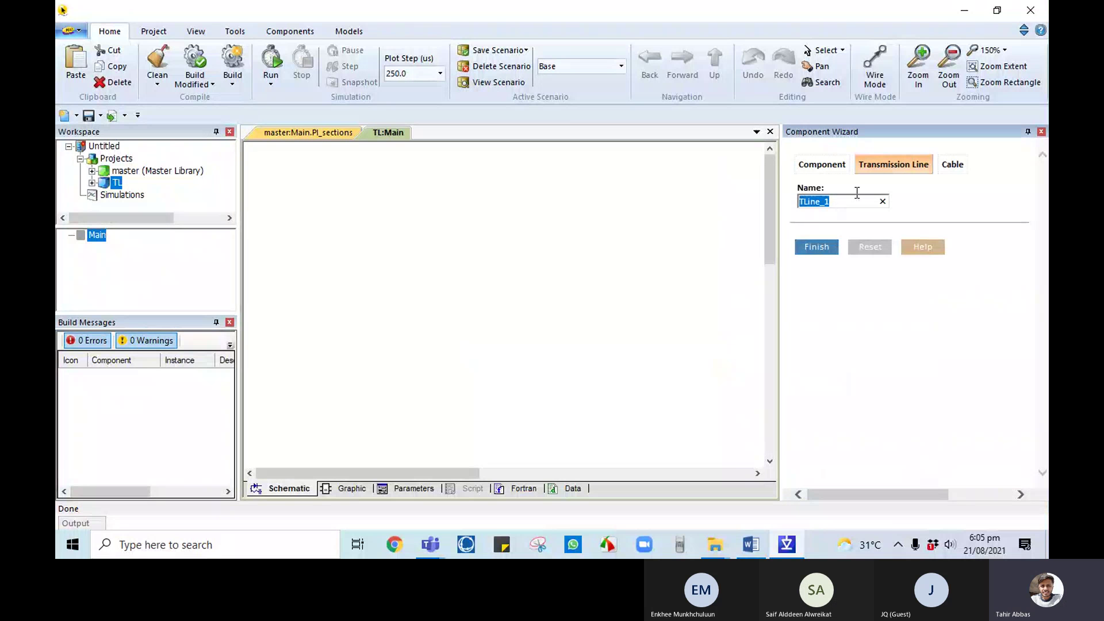
left_click(805, 251)
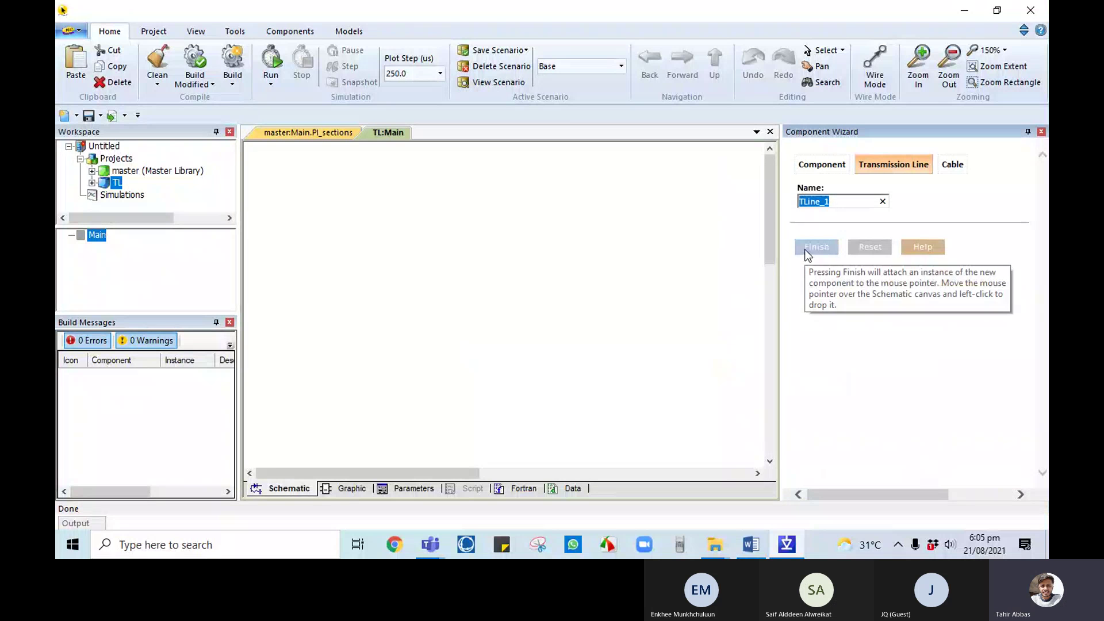
left_click(505, 261)
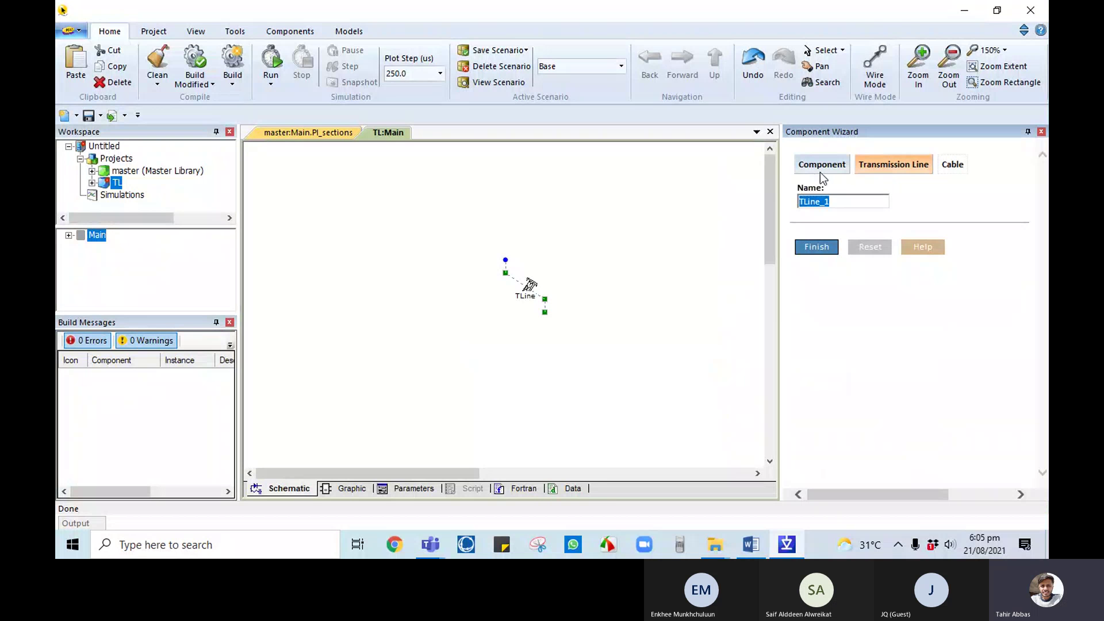
left_click(821, 167)
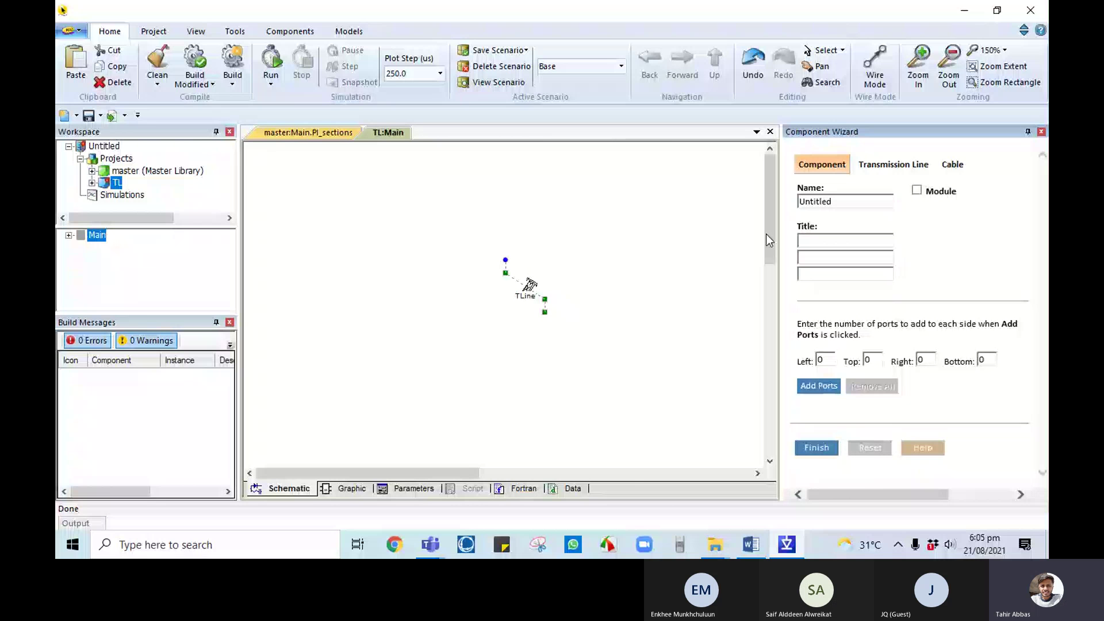
left_click(1042, 131)
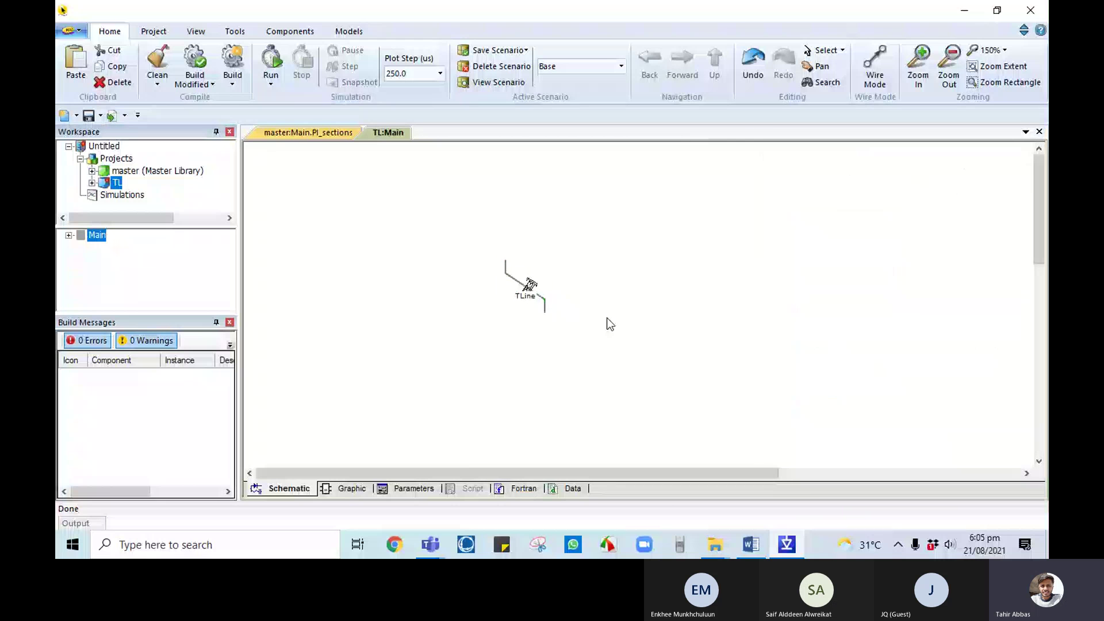
left_click(539, 293)
left_click_drag(540, 296, 544, 268)
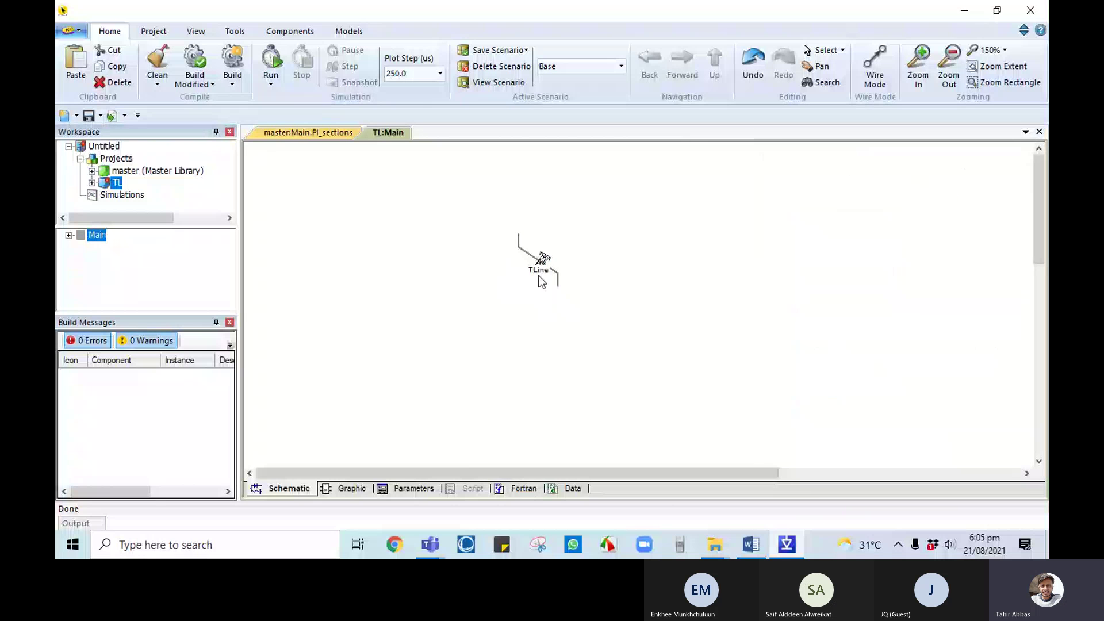
- Review the transmission line's general configuration, including segment length, number of conductors and termination style choices
right_click(541, 259)
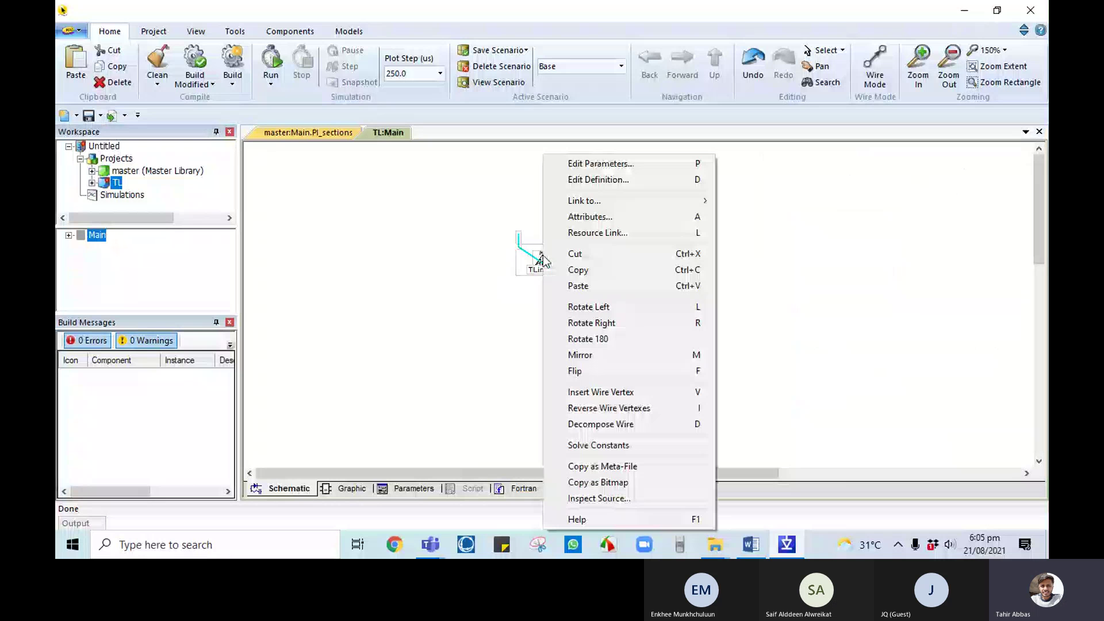
left_click(595, 164)
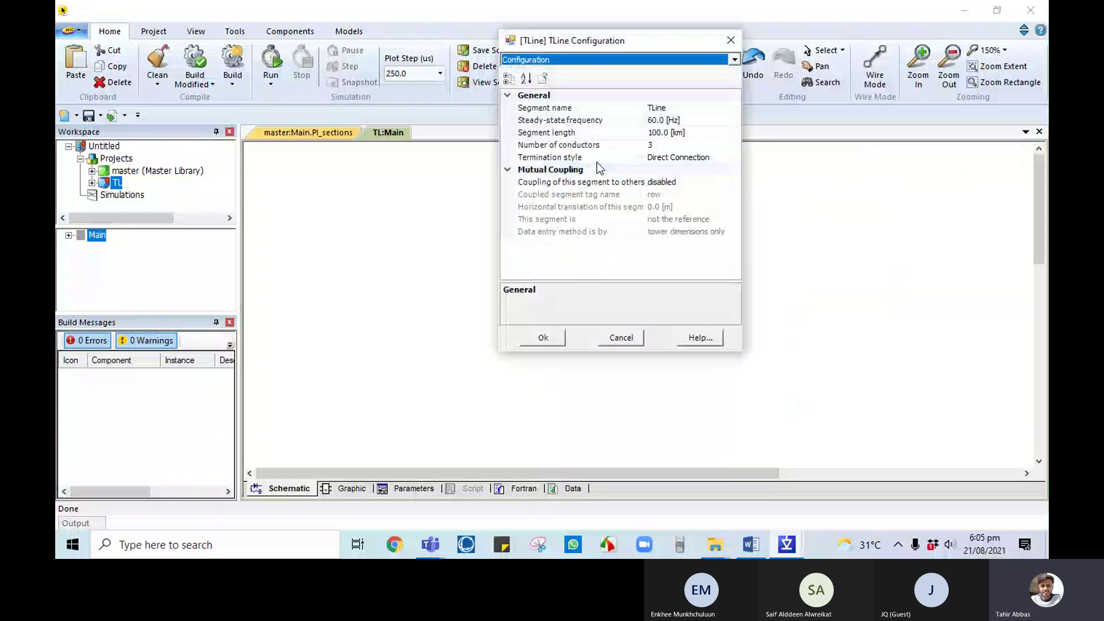
left_click(681, 136)
left_click(649, 135)
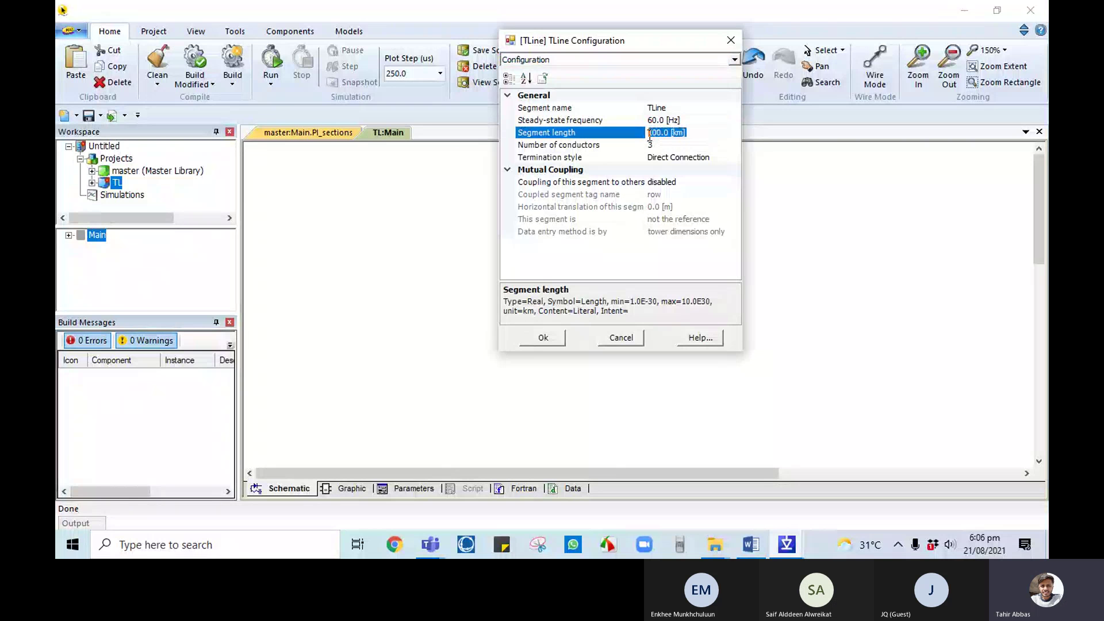
left_click_drag(690, 135, 648, 137)
left_click(664, 147)
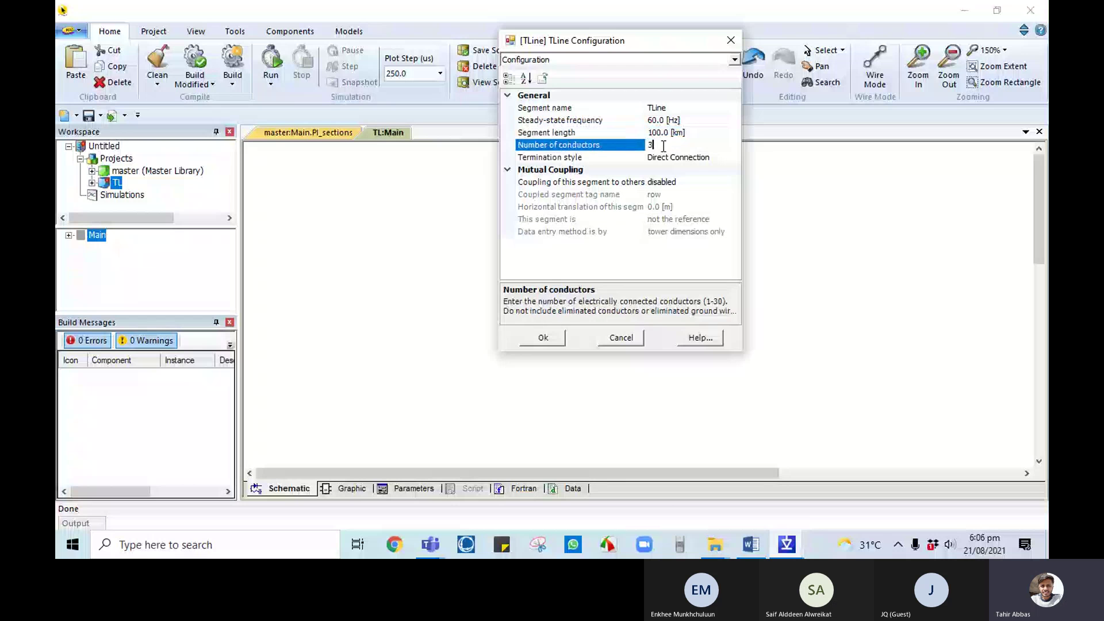
left_click(719, 159)
left_click(734, 158)
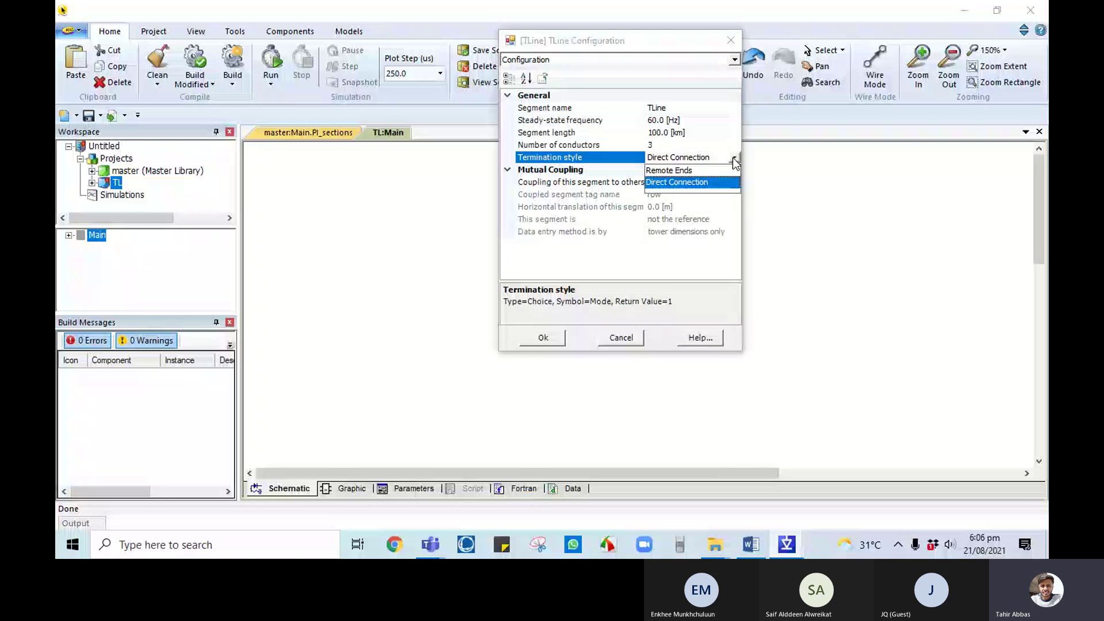
left_click(702, 44)
- Review the line's Manual Entry of 0-Sequence Mutual Data and Internal Use Only settings, and accept the configuration
left_click(718, 58)
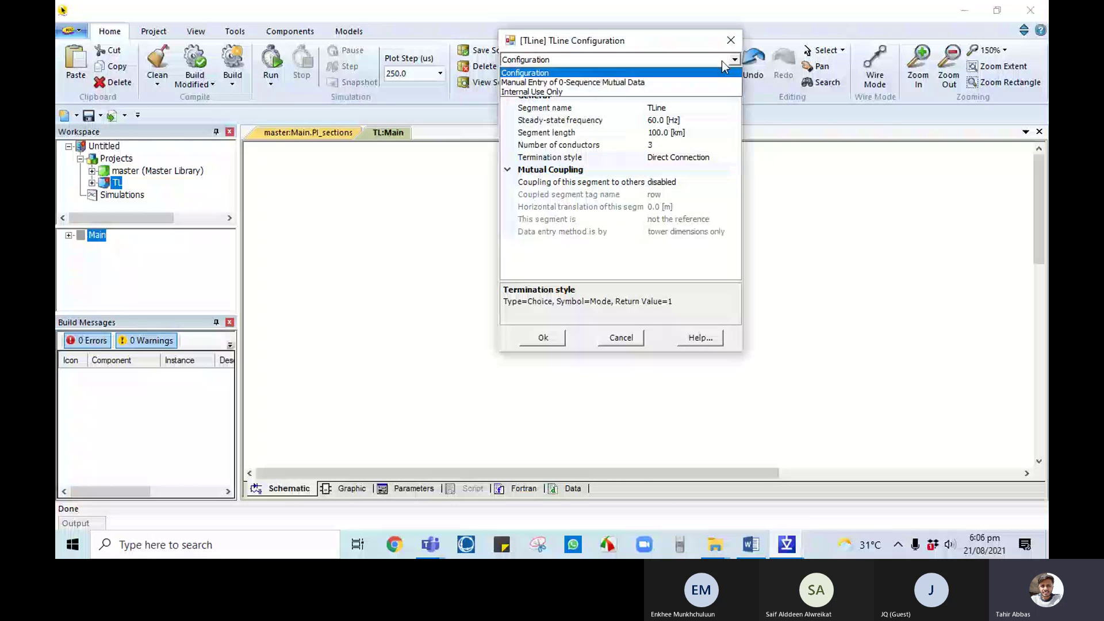
left_click(618, 84)
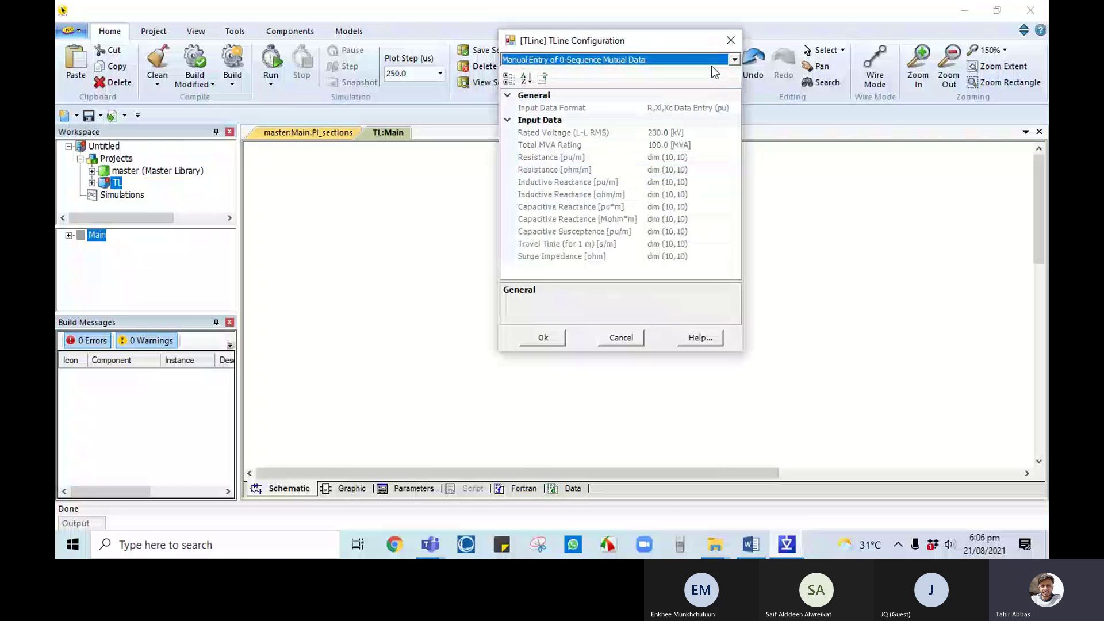
left_click(731, 61)
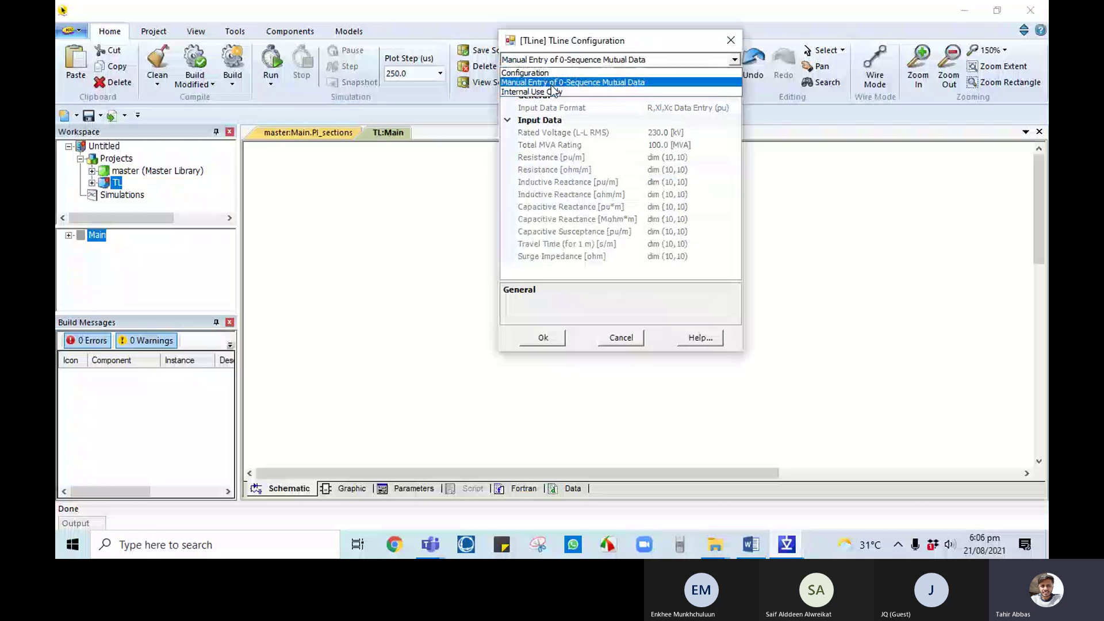
left_click(543, 84)
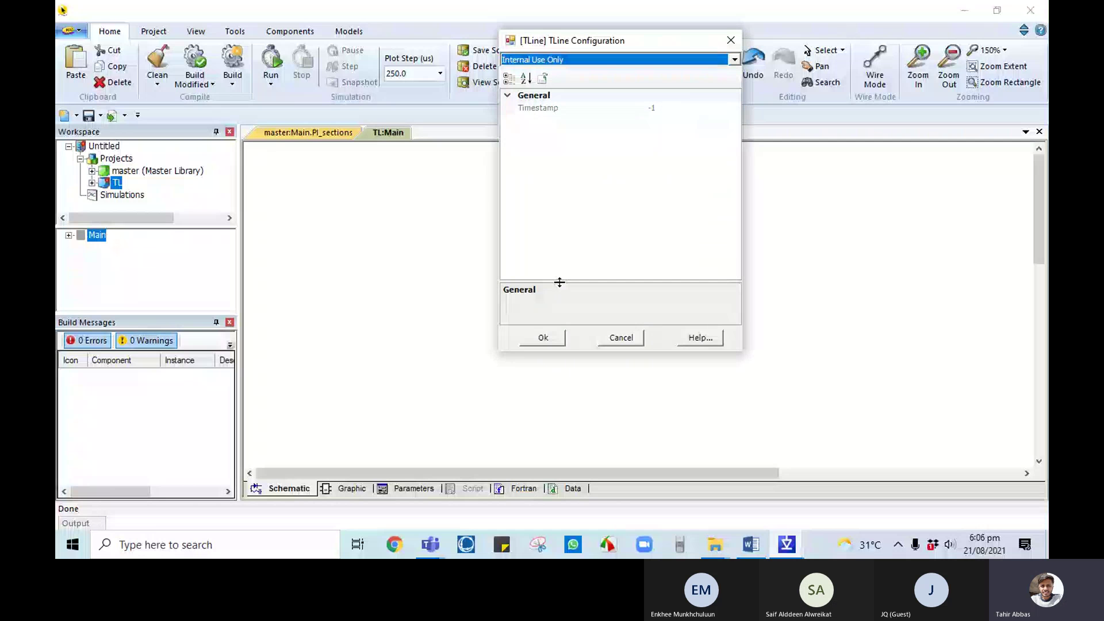
left_click(544, 337)
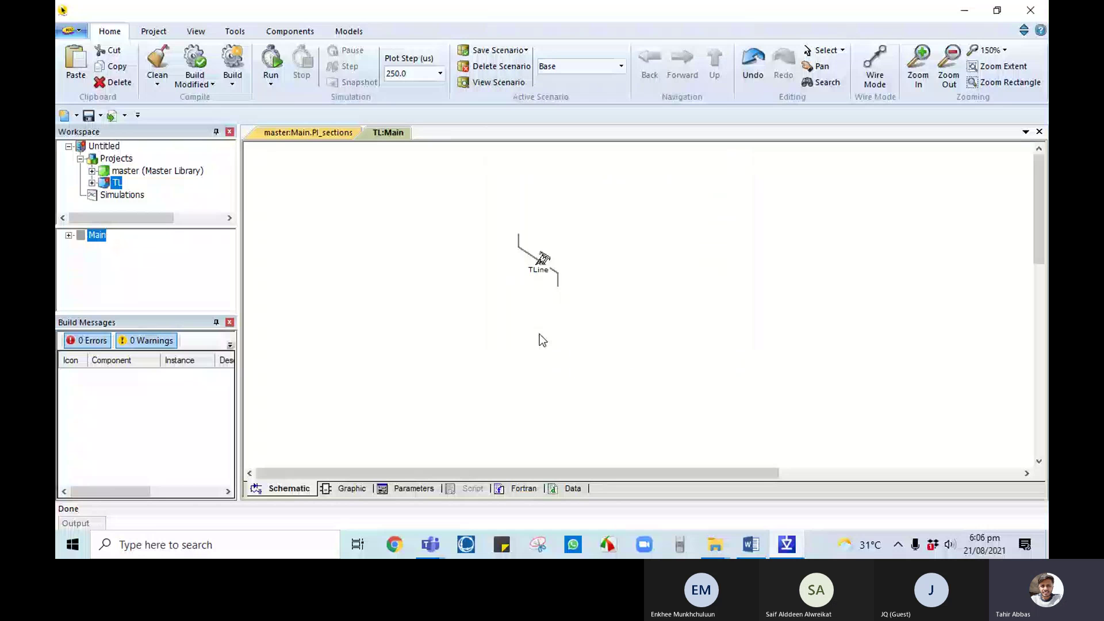
- Open the definition canvas of the transmission line
right_click(542, 256)
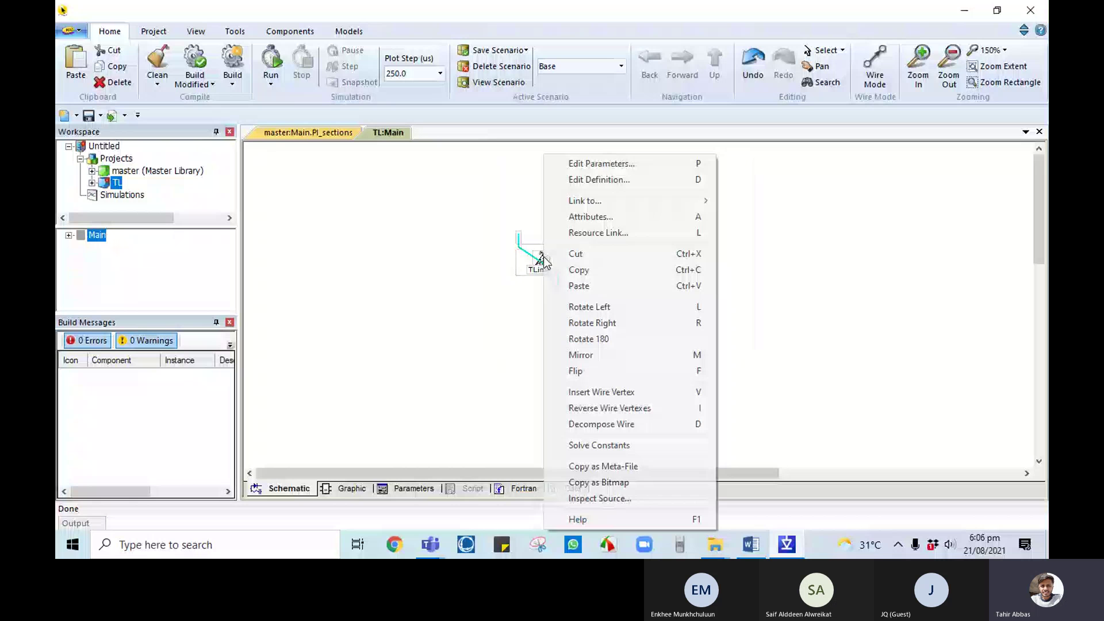
left_click(578, 179)
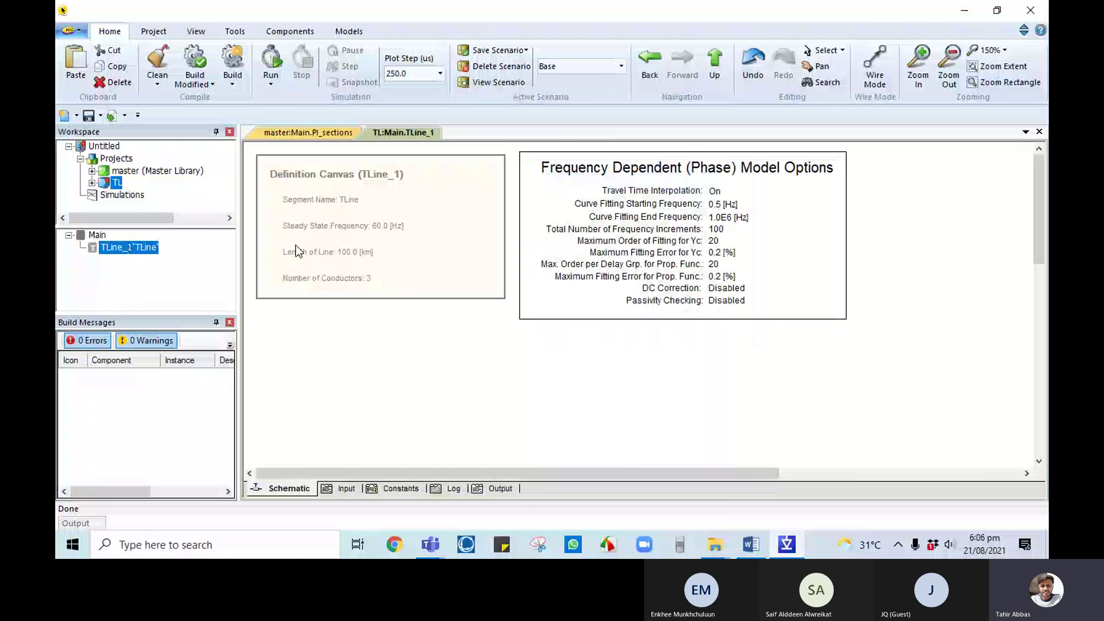
double_click(97, 235)
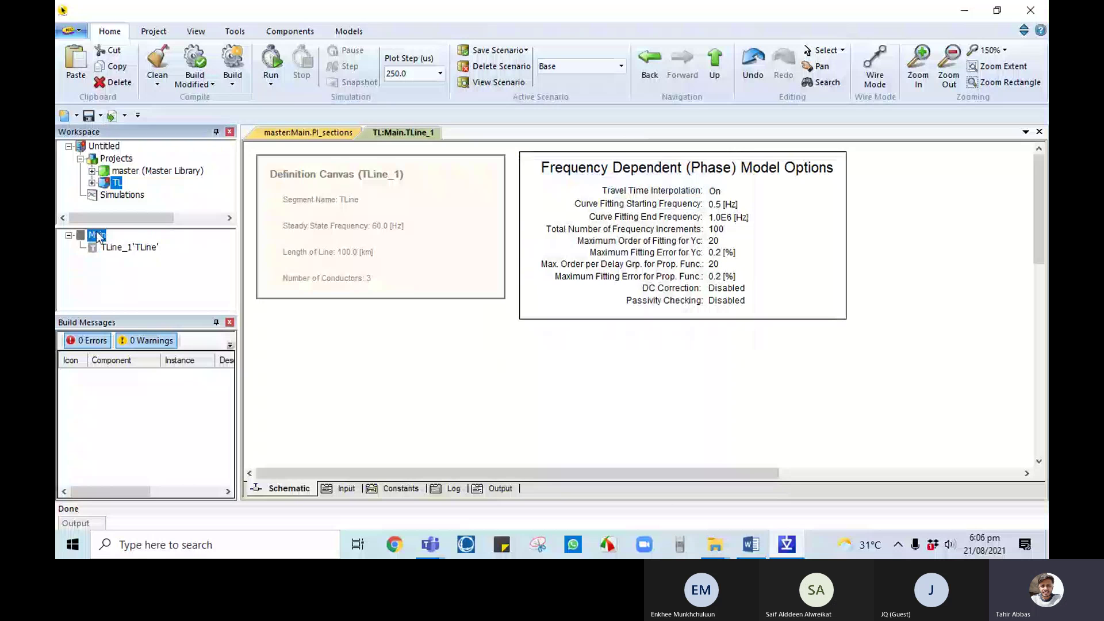
double_click(532, 259)
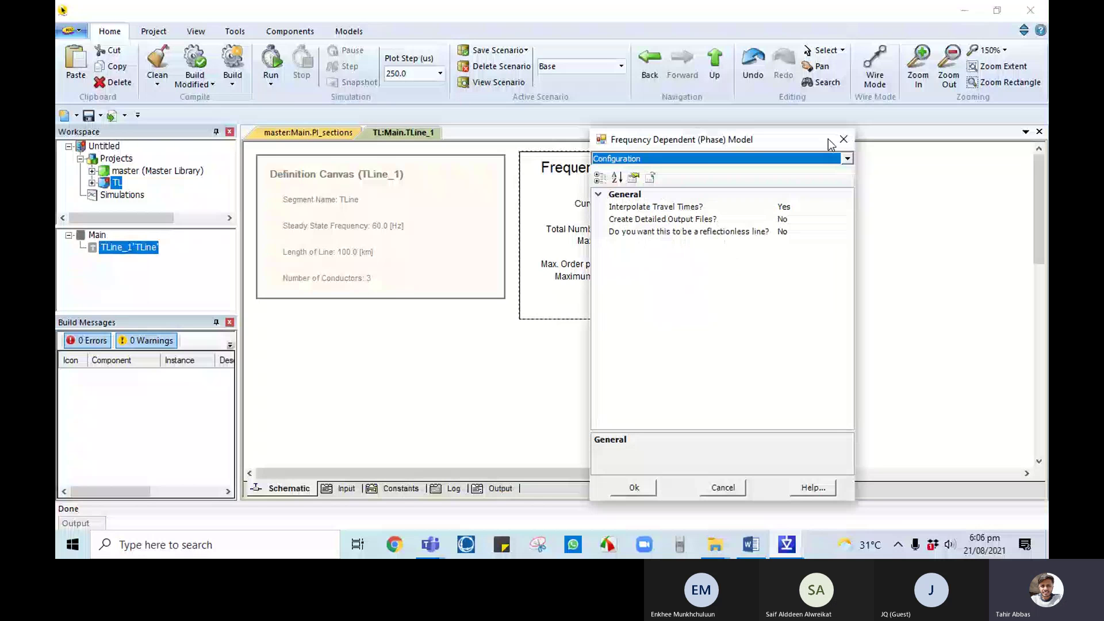
- Check the Frequency Dependent (Phase) model's travel time interpolation choices and delete that model from the definition canvas
left_click(843, 139)
double_click(637, 237)
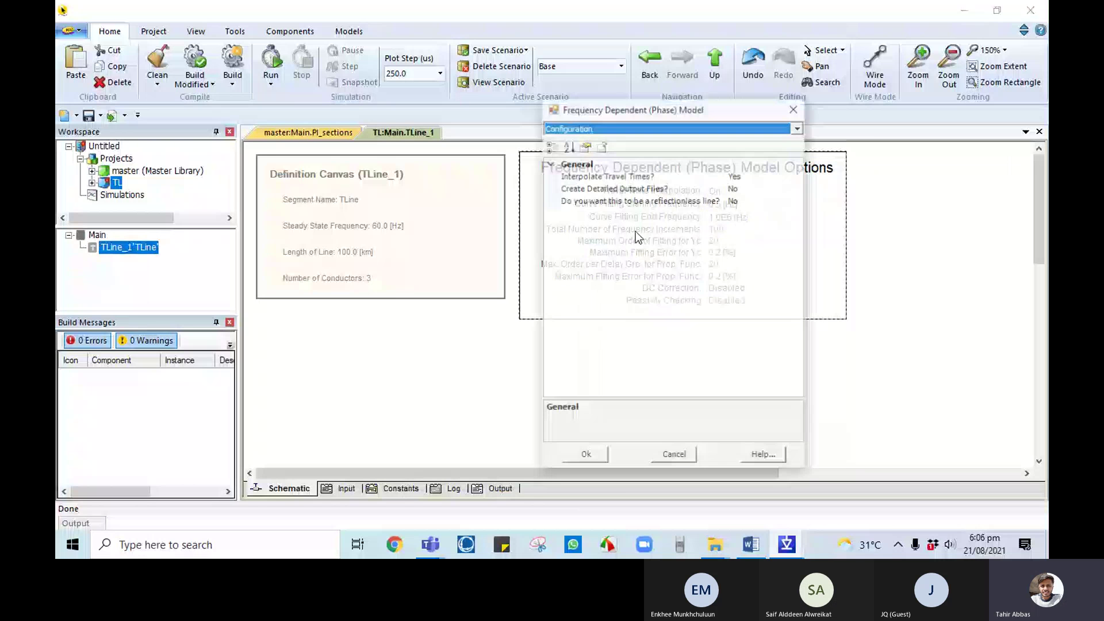
left_click(781, 174)
left_click(799, 177)
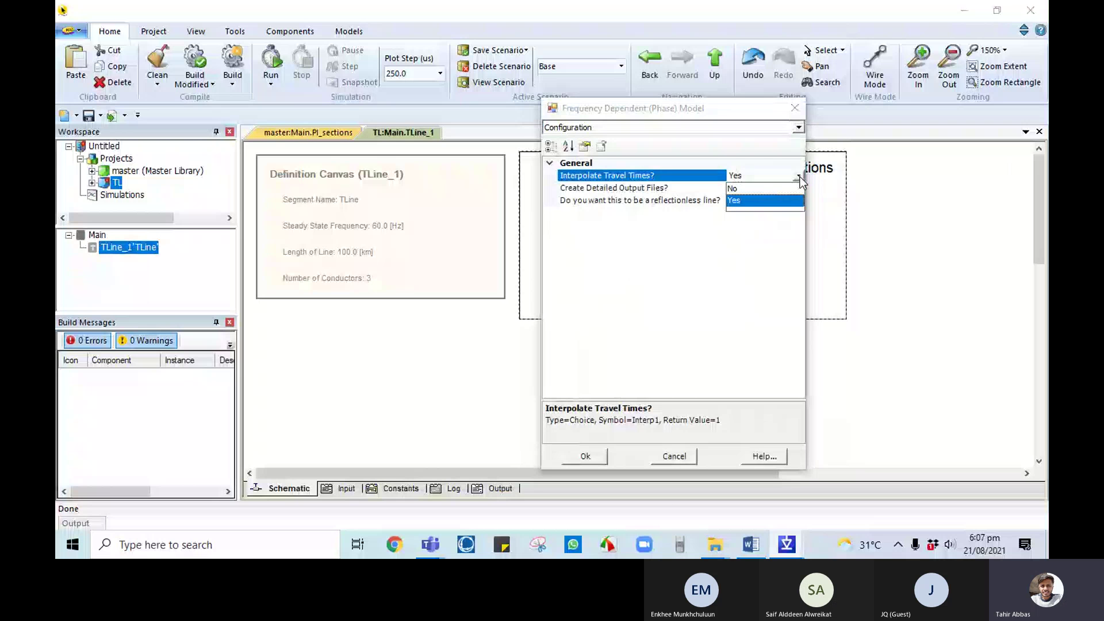
left_click(765, 200)
key("Return")
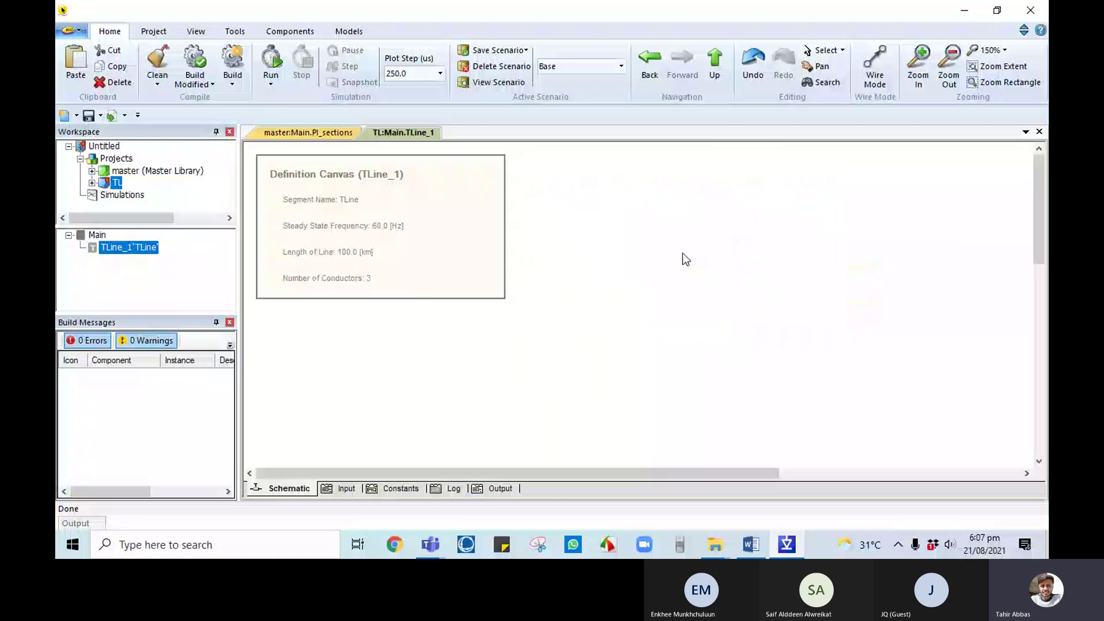
- Add the Bergeron model to the line's definition canvas and review its line model options
right_click(656, 220)
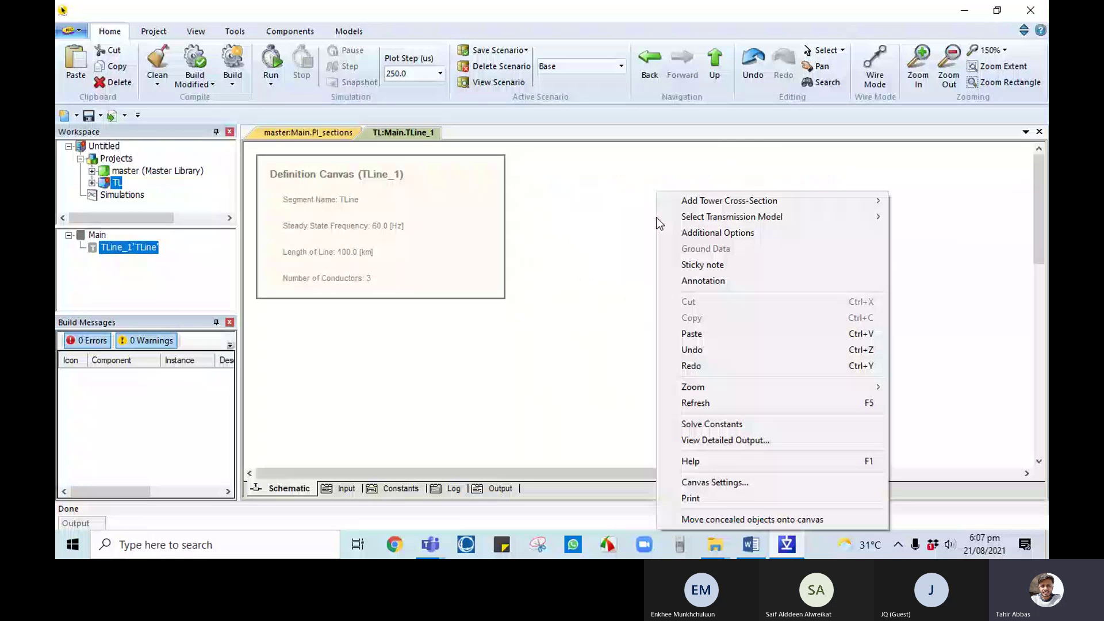
left_click(690, 233)
double_click(686, 251)
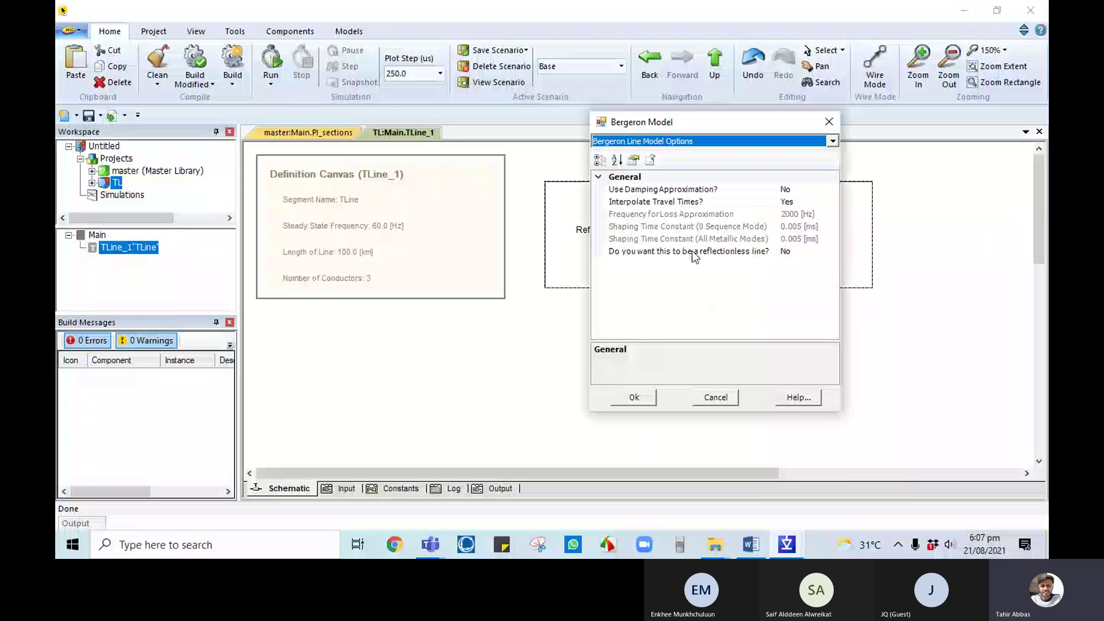
left_click(829, 120)
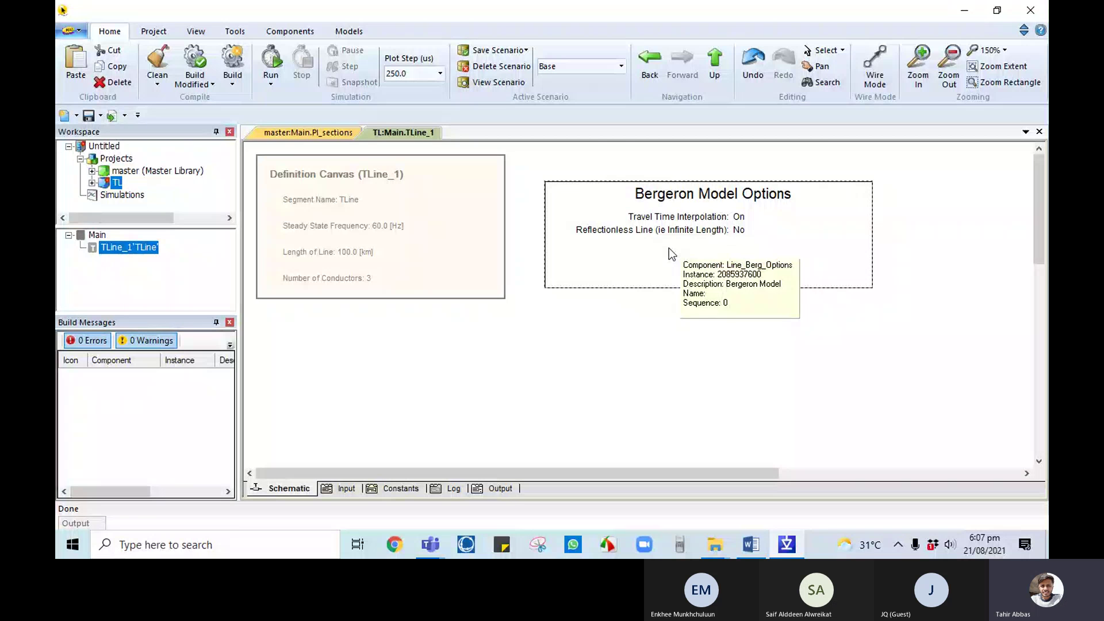
double_click(668, 253)
left_click(839, 125)
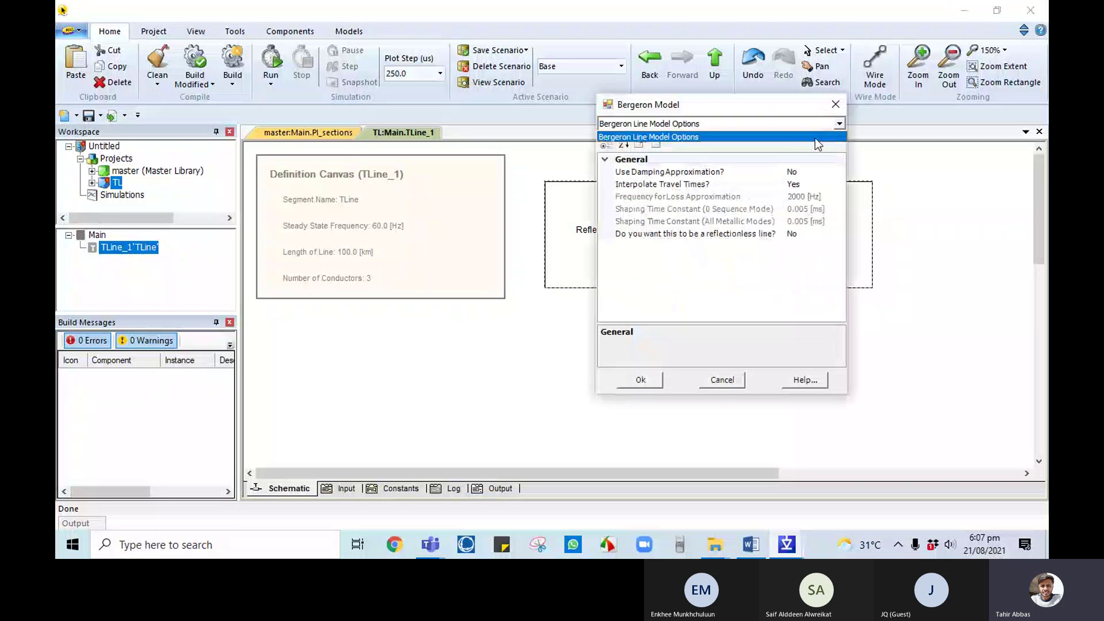
left_click(816, 138)
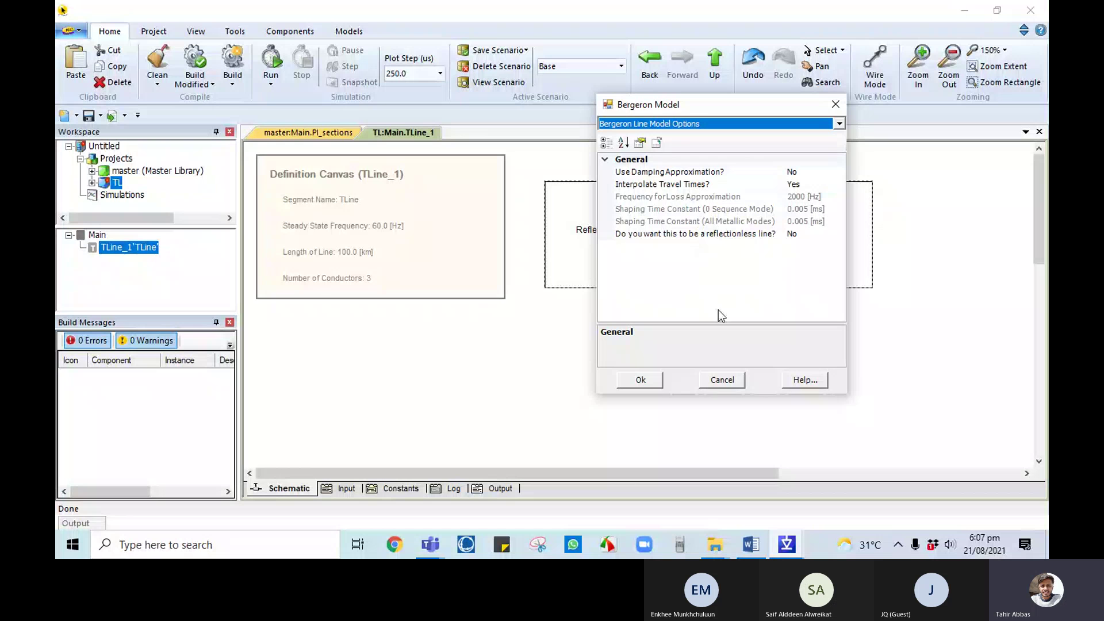
left_click(650, 384)
- Add the Line Constants 3 Conductor Flat Tower from the Master Library and place it between the Bergeron model options and the ground plane
right_click(565, 351)
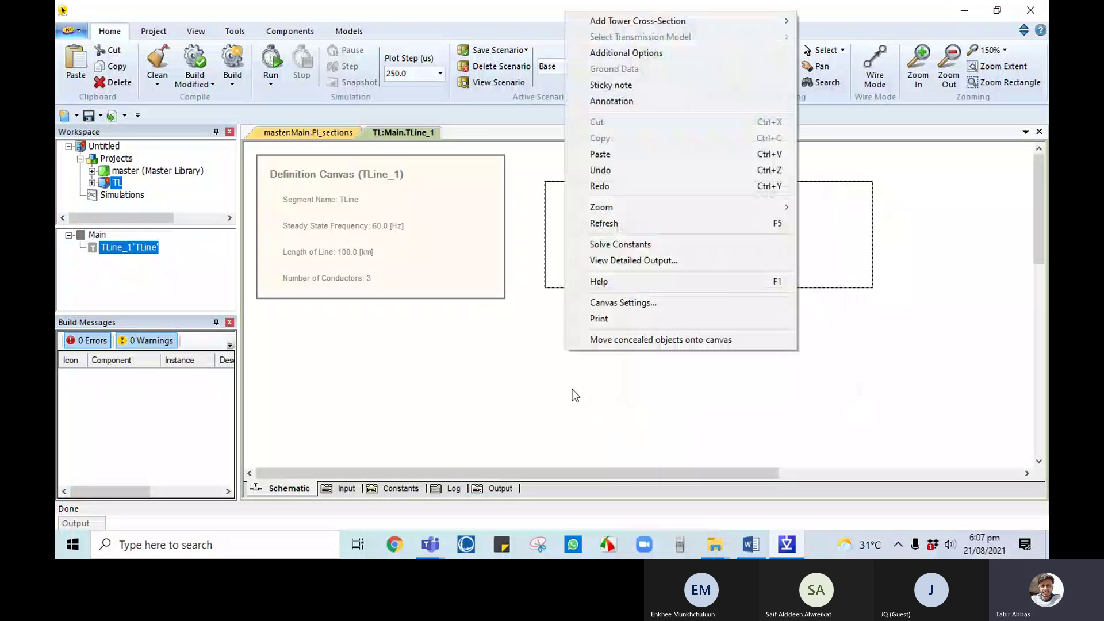
left_click(740, 412)
right_click(679, 382)
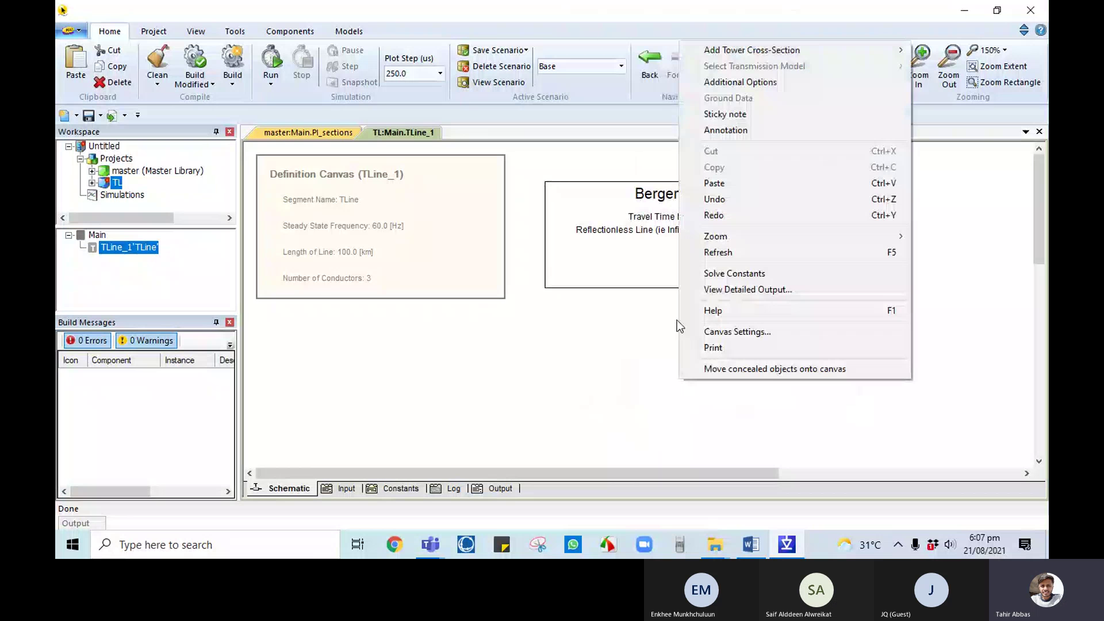
mouse_move(753, 55)
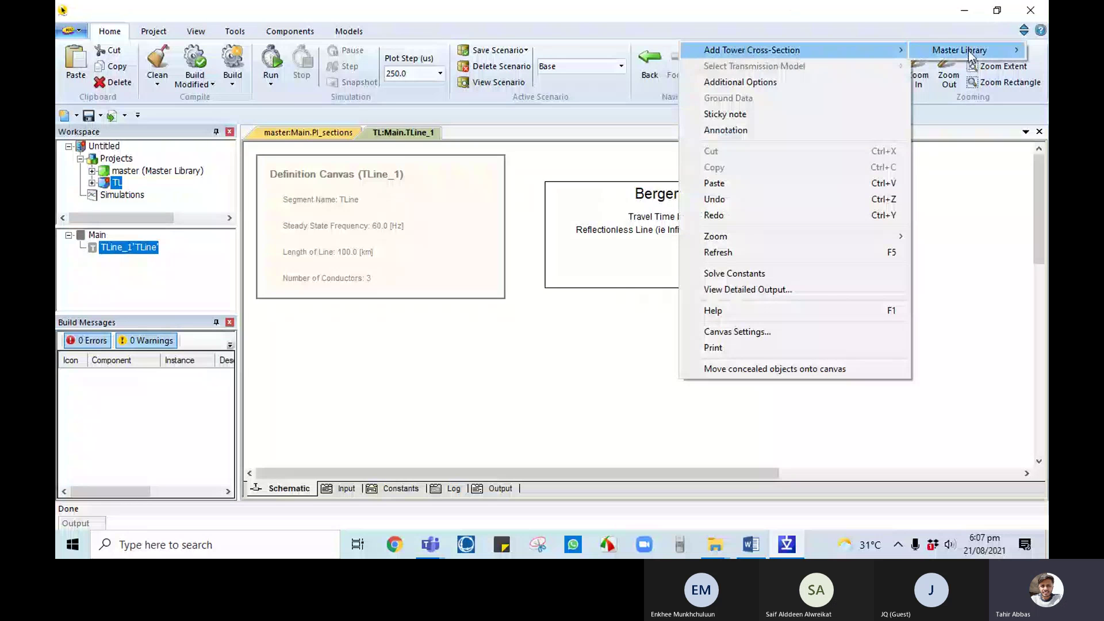
mouse_move(961, 50)
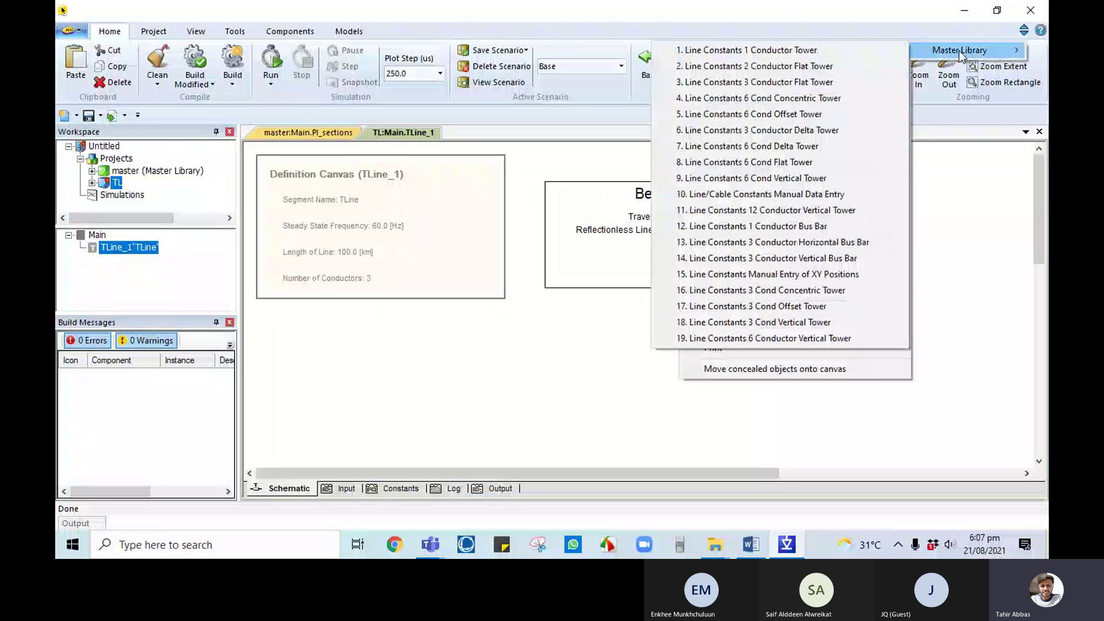
left_click(776, 81)
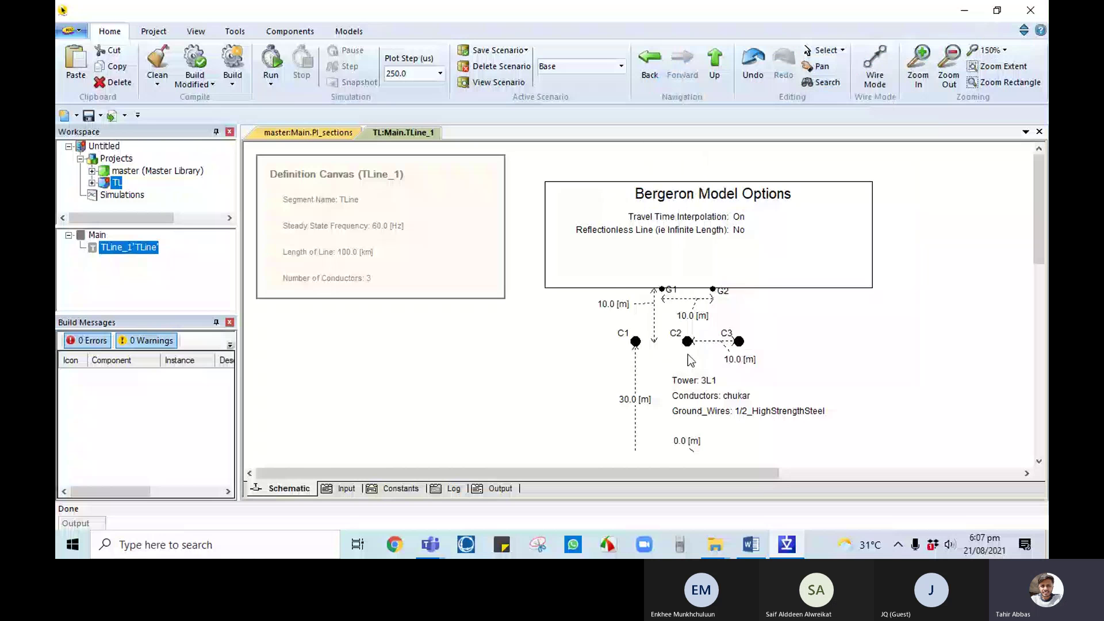
left_click(641, 378)
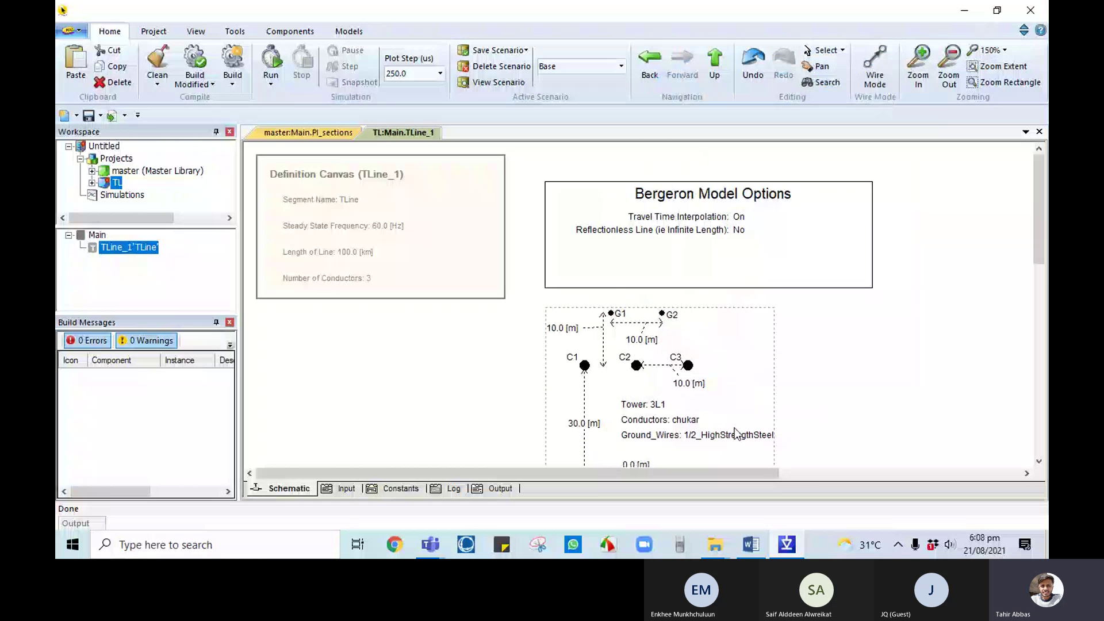
left_click_drag(1041, 245, 1043, 270)
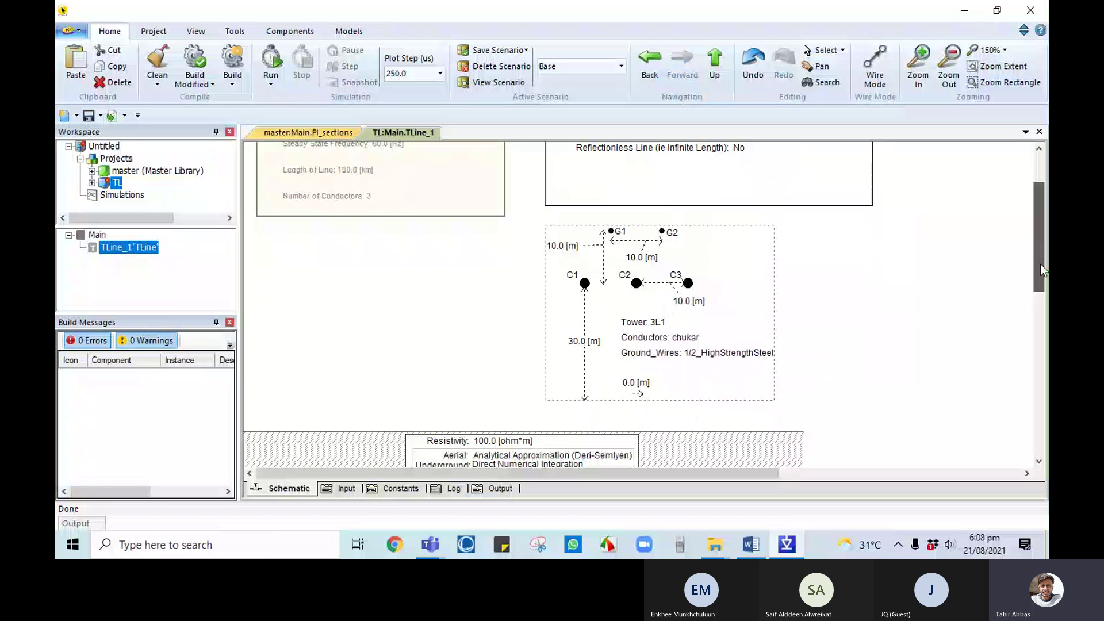
left_click_drag(1041, 267, 1042, 285)
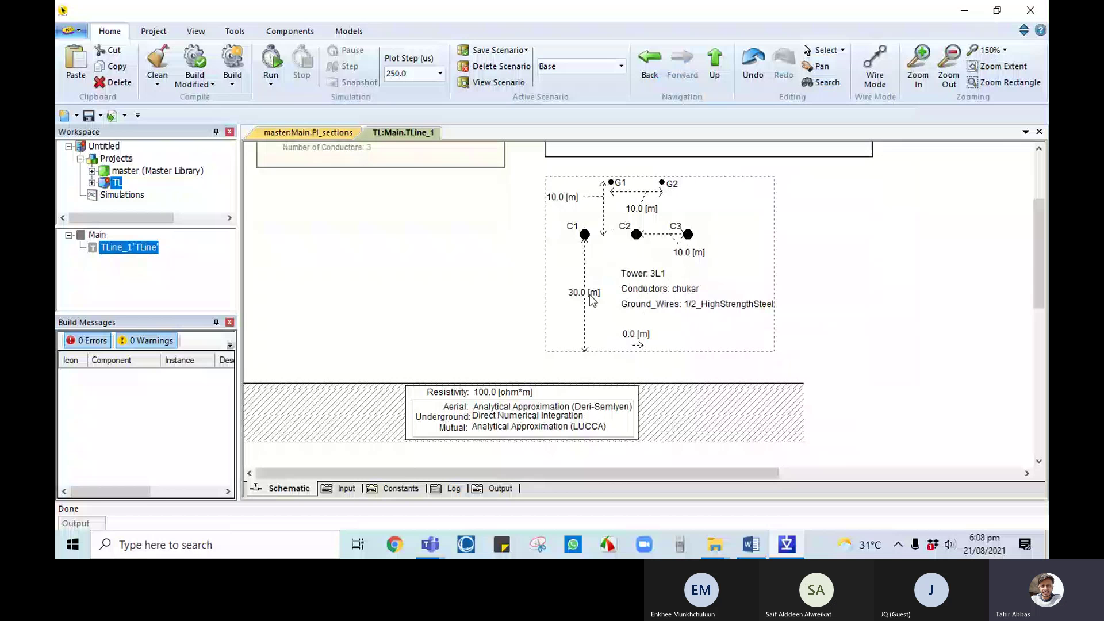
scroll(591, 297, "up", 1)
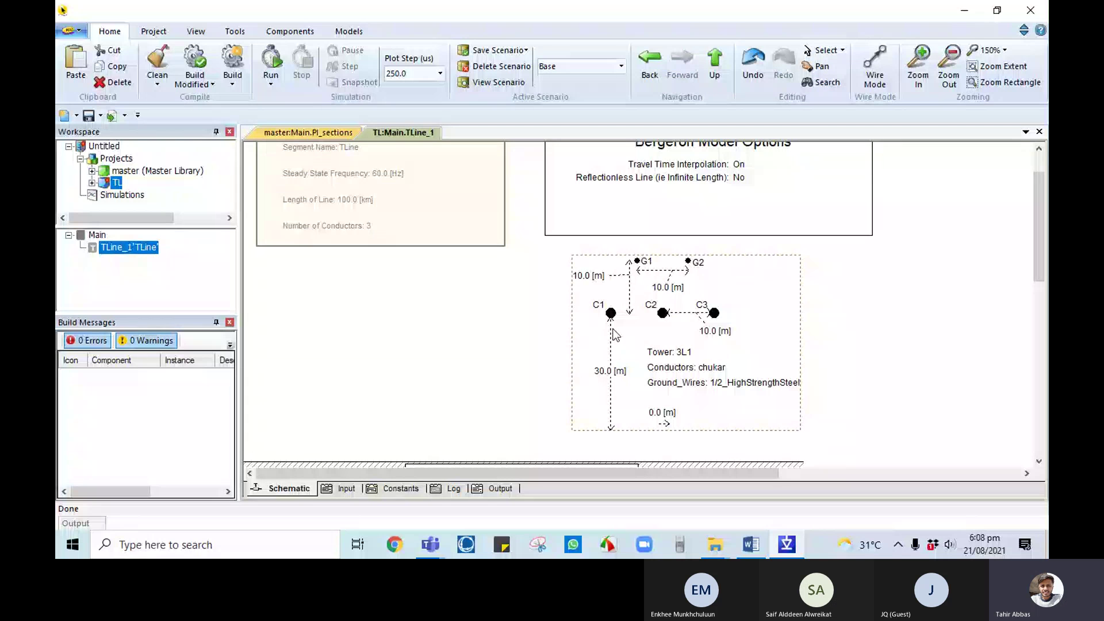
- Open the flat tower's parameters, review its configuration and placement settings, and bring up its Conductor Data
left_click(682, 312)
double_click(673, 341)
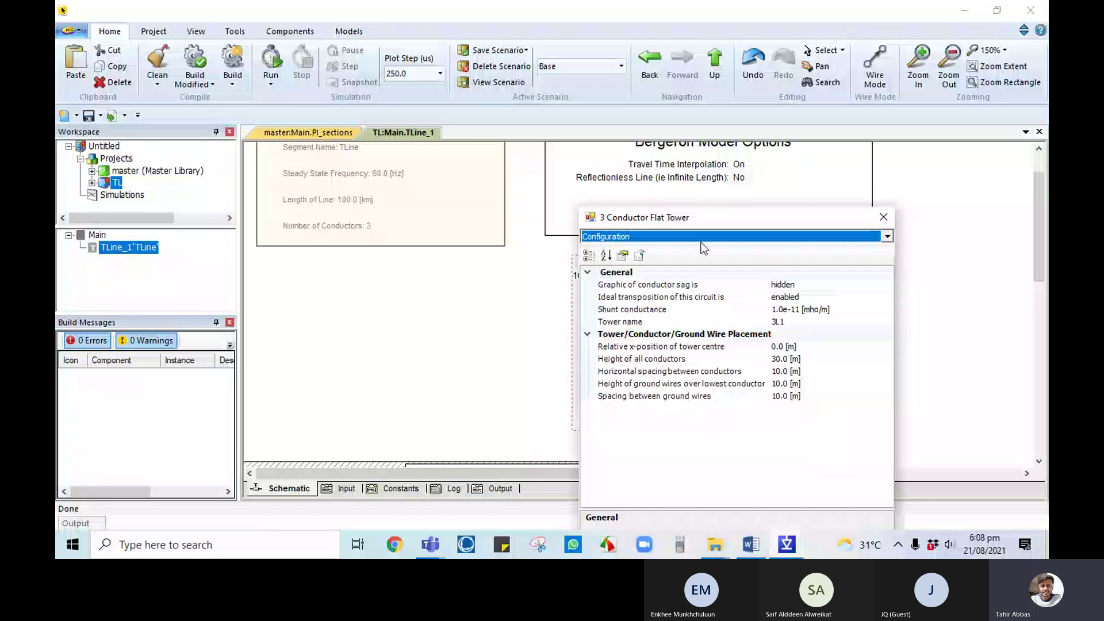
left_click_drag(716, 222, 296, 218)
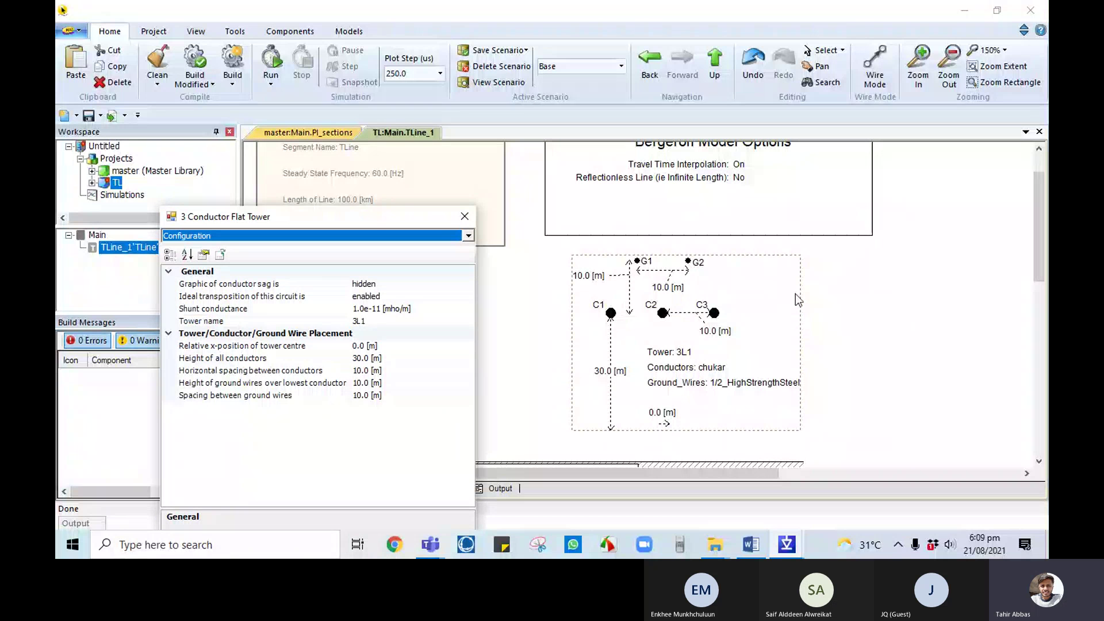
left_click(446, 236)
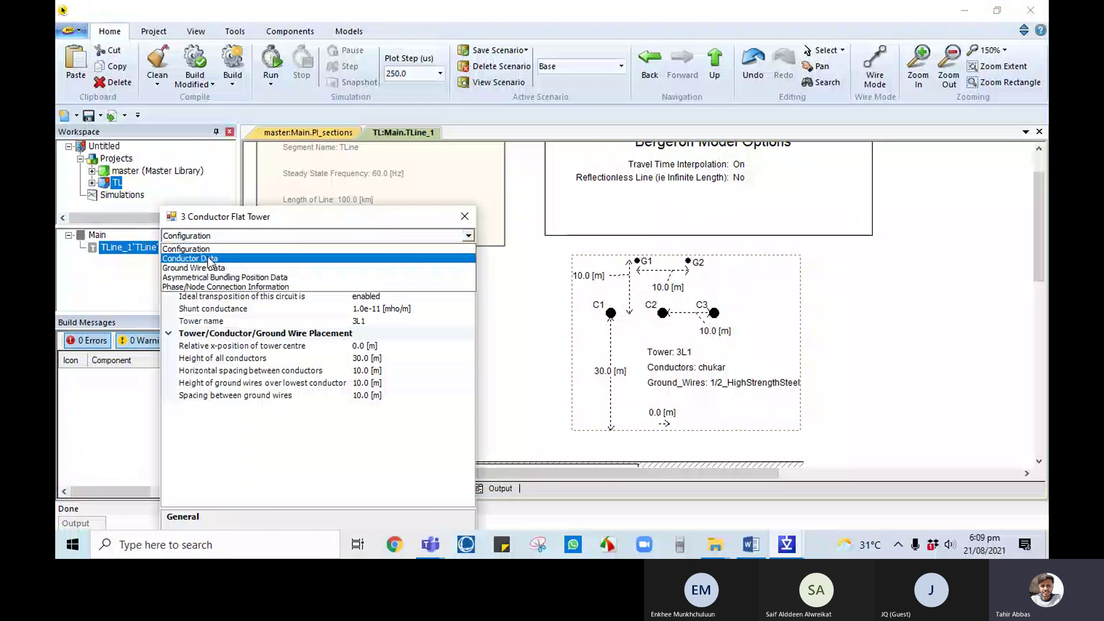
left_click(253, 204)
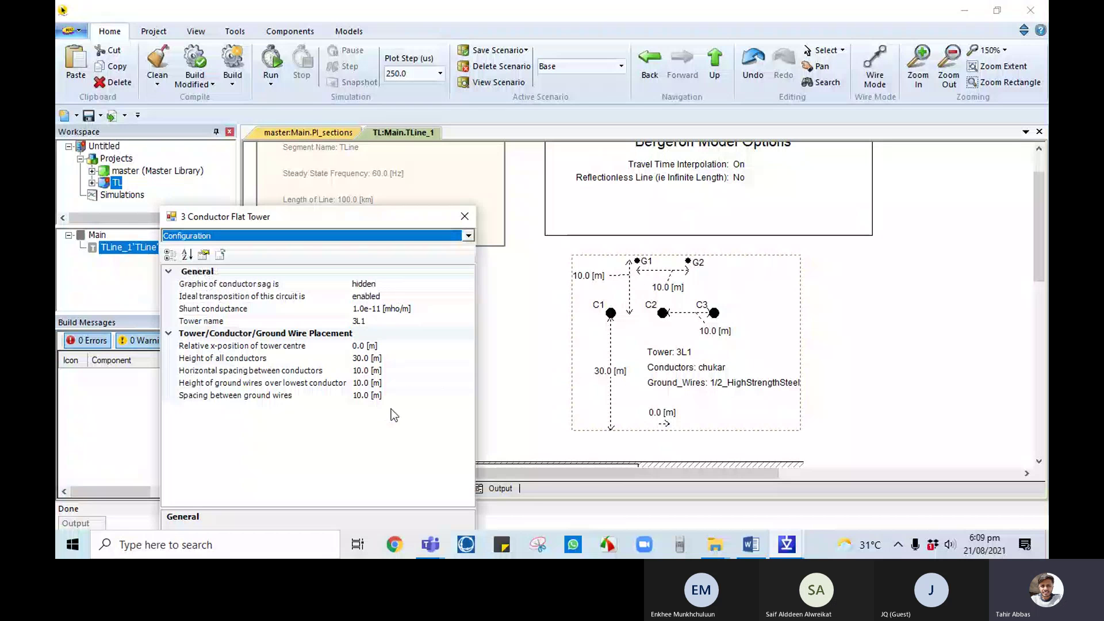
left_click(298, 233)
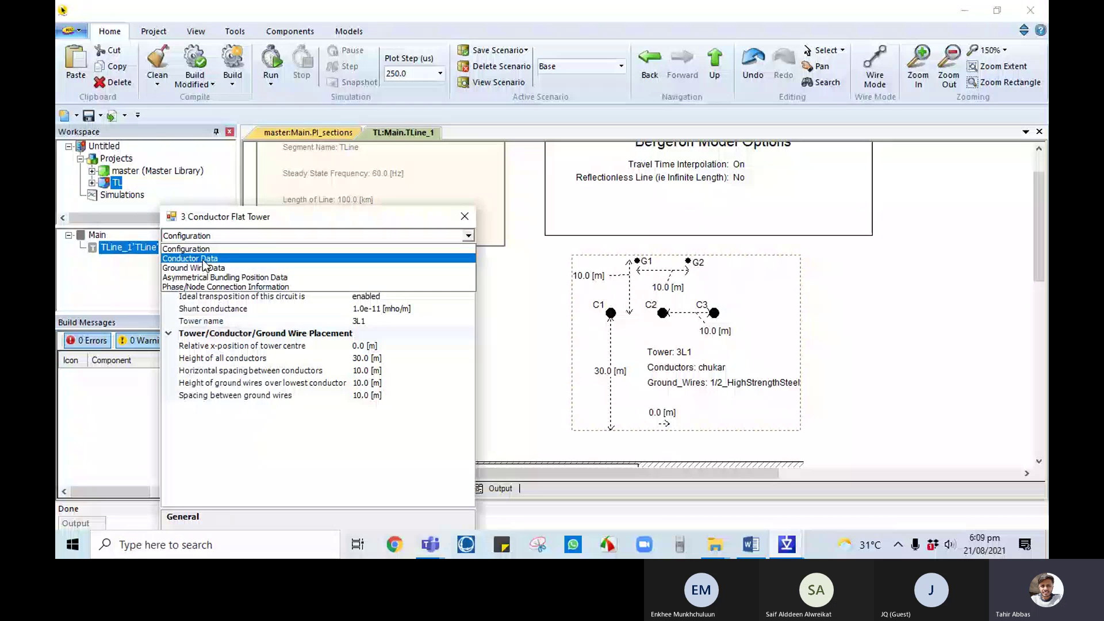
left_click(202, 259)
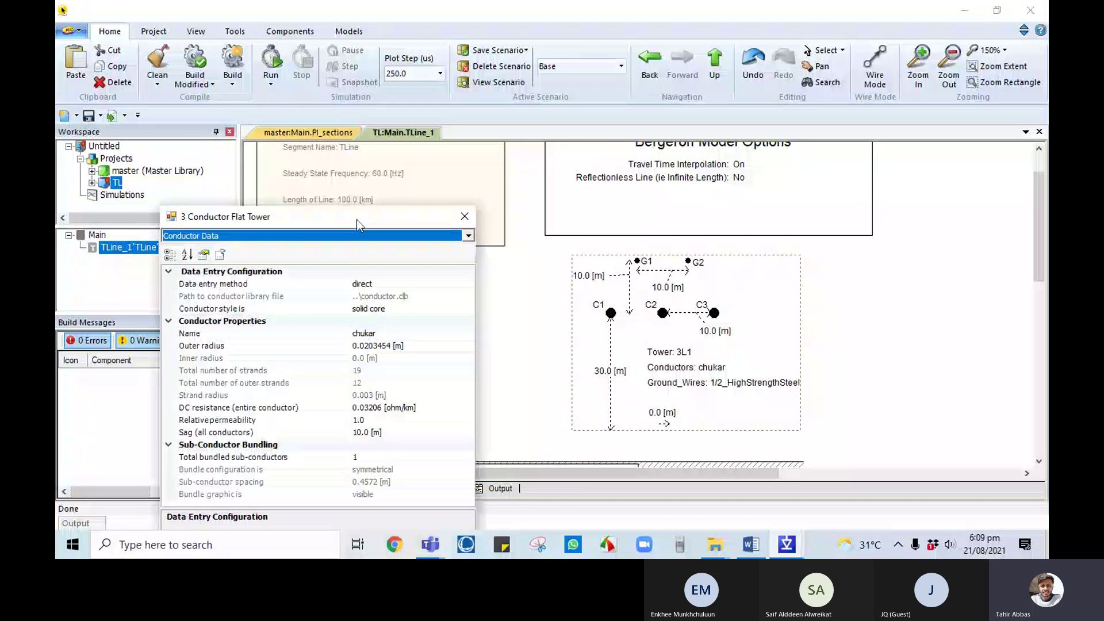
left_click_drag(357, 220, 449, 137)
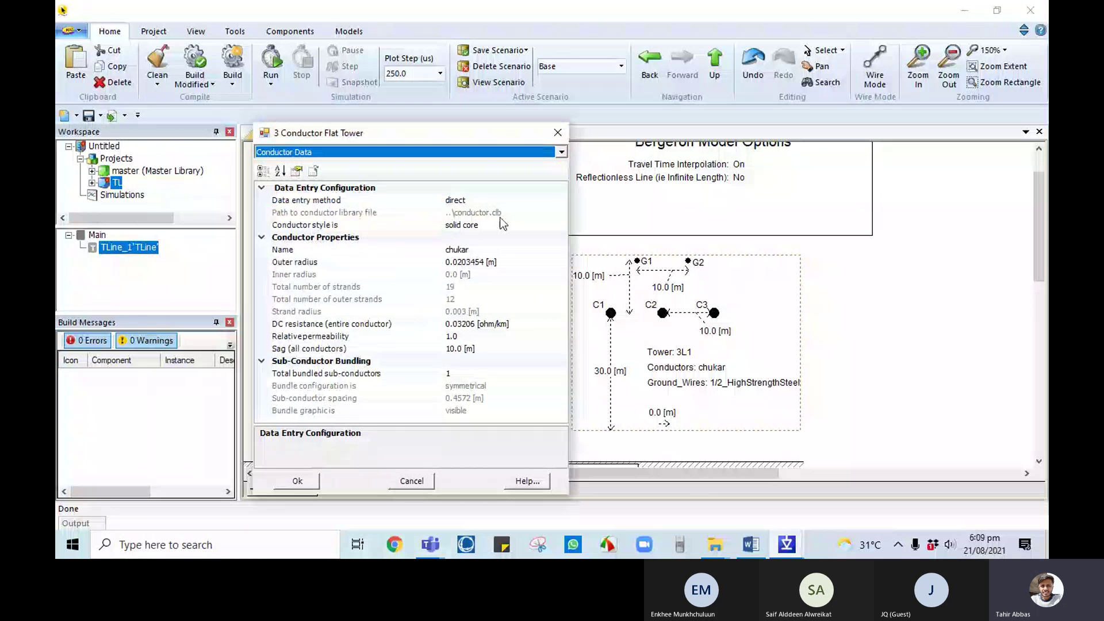
- Try the conductor's data entry method as from library file, check the library path, and return the method to direct
left_click(539, 212)
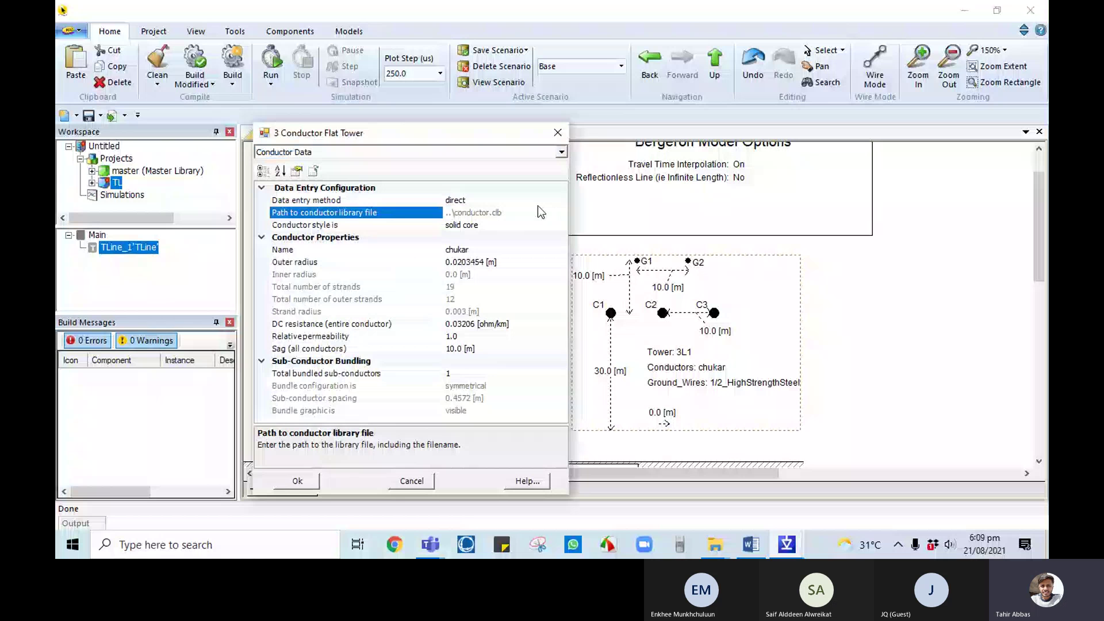
double_click(489, 202)
left_click(490, 214)
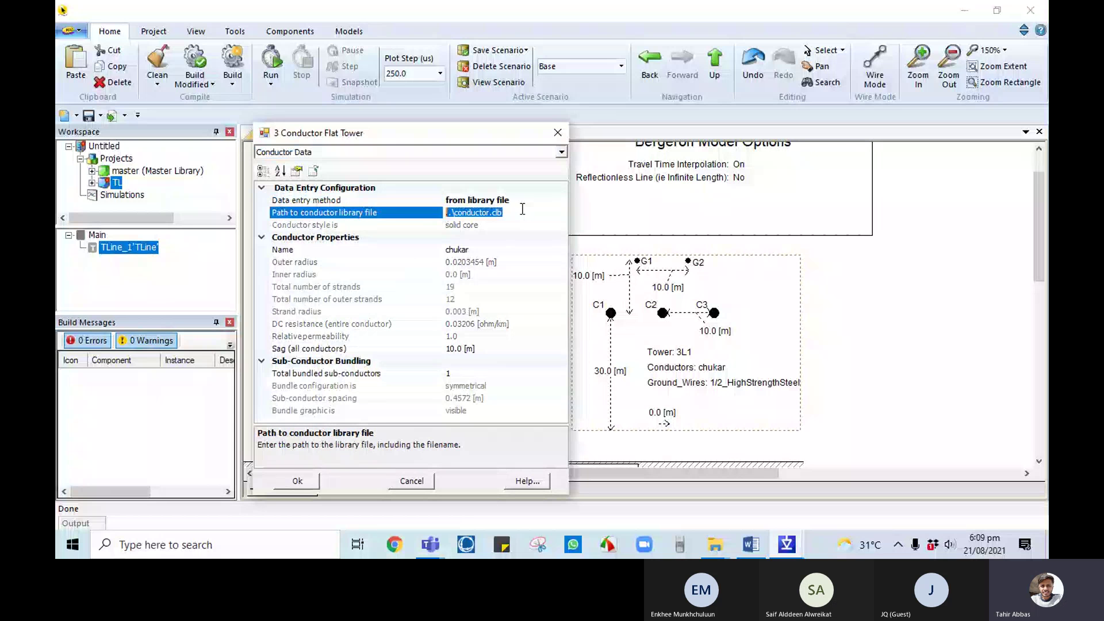
left_click(557, 200)
left_click(561, 200)
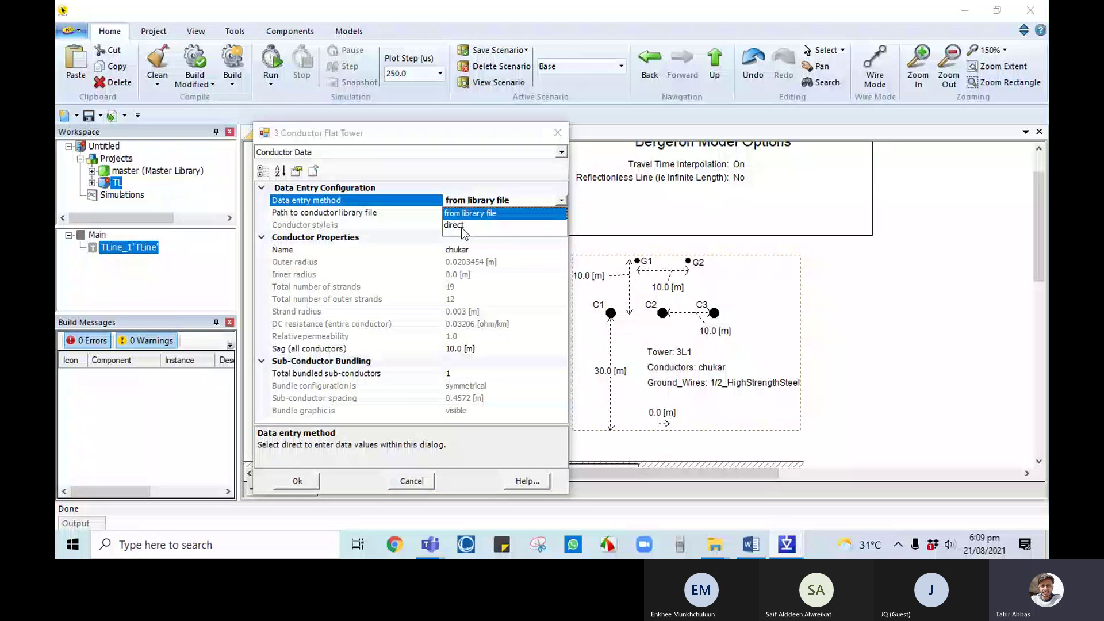
left_click(457, 226)
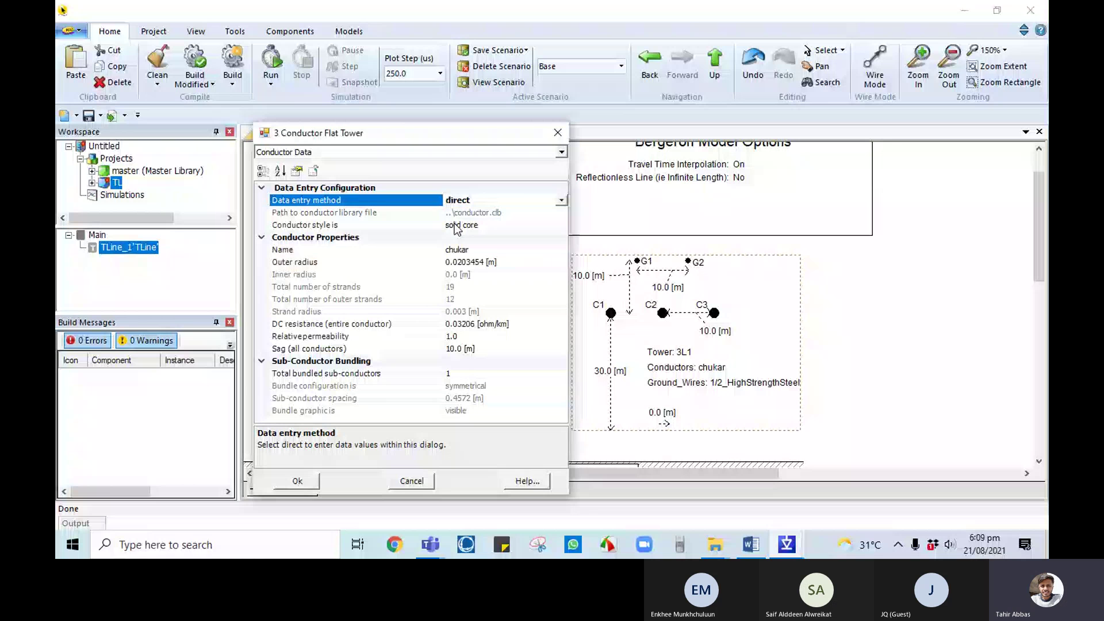
- Review the conductor's outer radius, DC resistance, relative permeability and the choices for total bundled sub-conductors
left_click(486, 275)
left_click(486, 261)
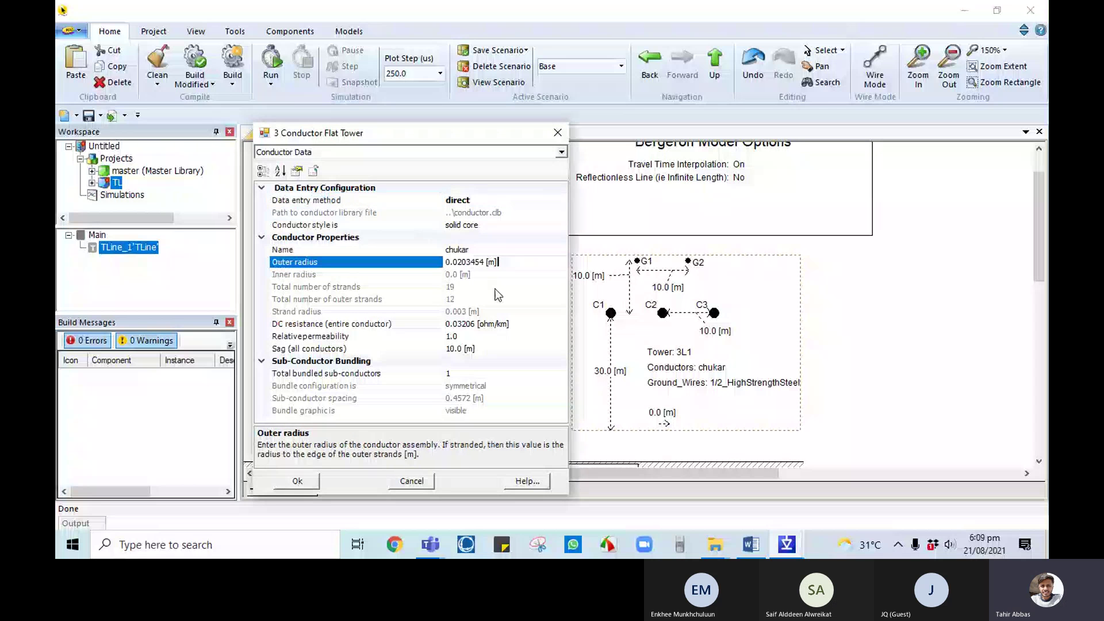
left_click(520, 325)
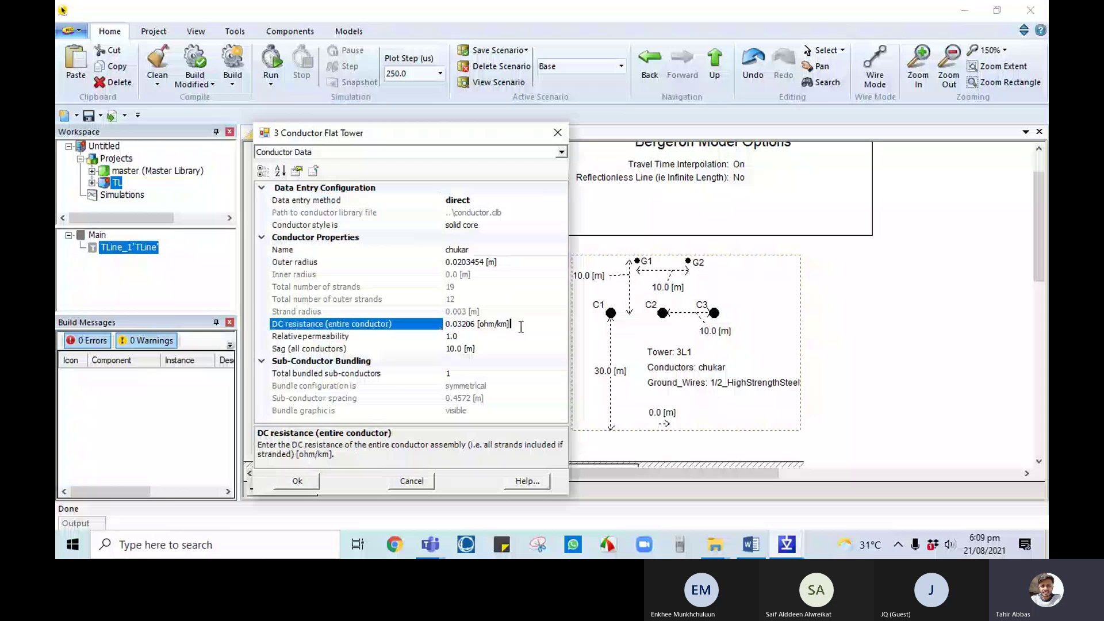
left_click(474, 341)
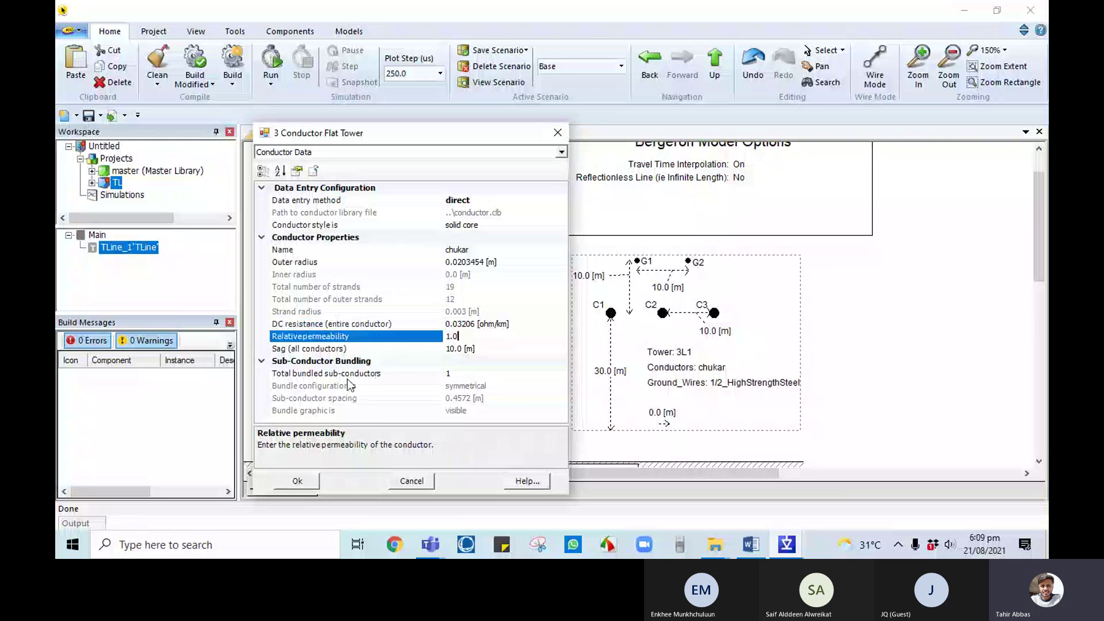
left_click(460, 378)
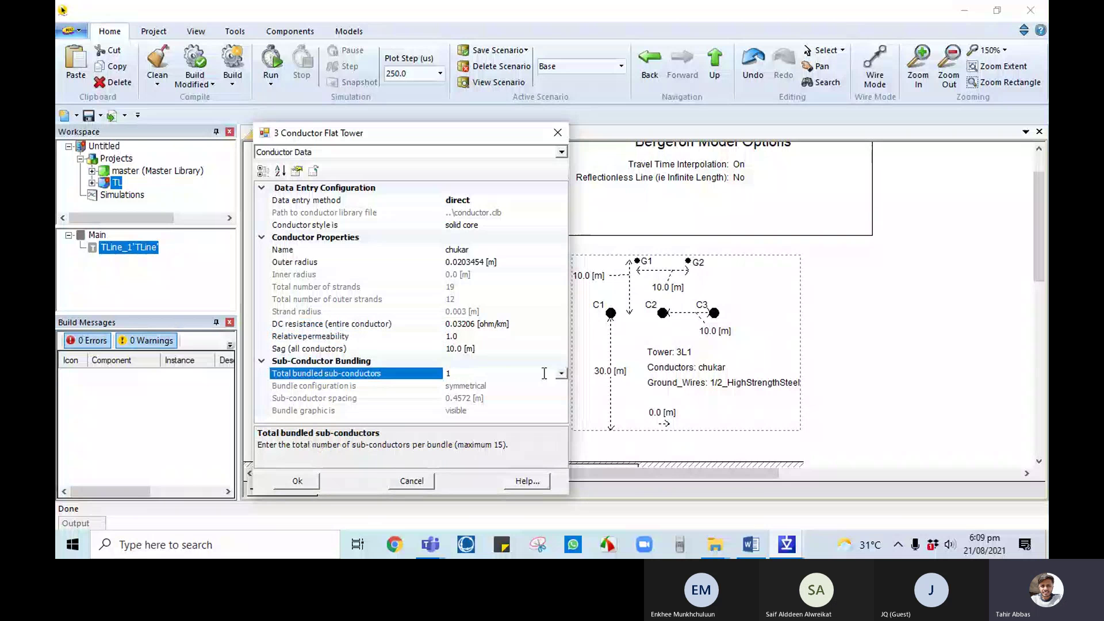
left_click(560, 376)
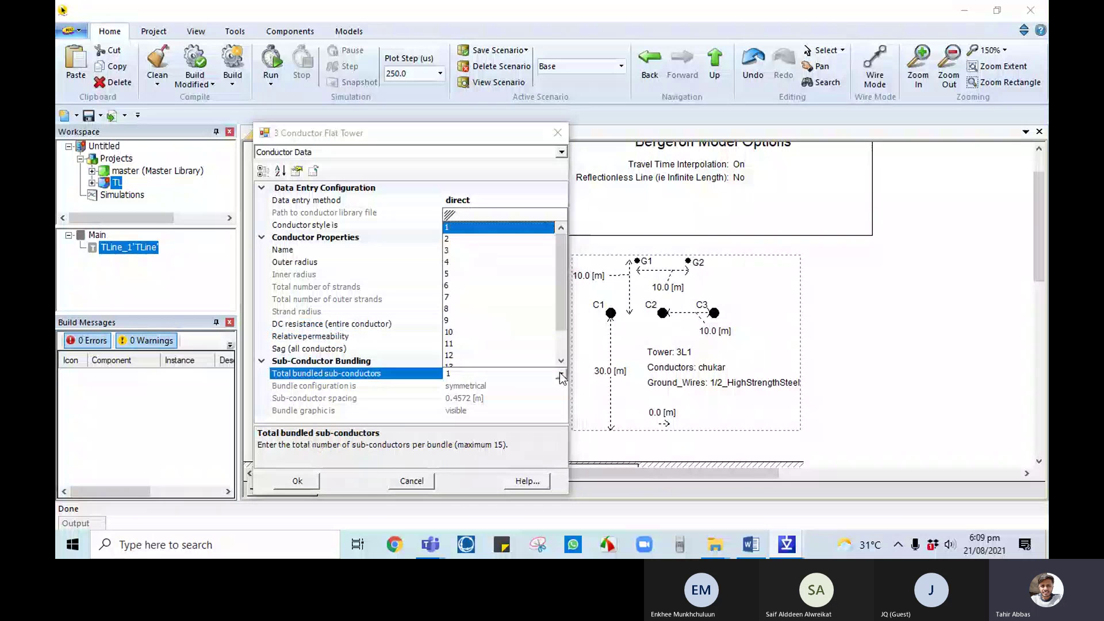
left_click(523, 396)
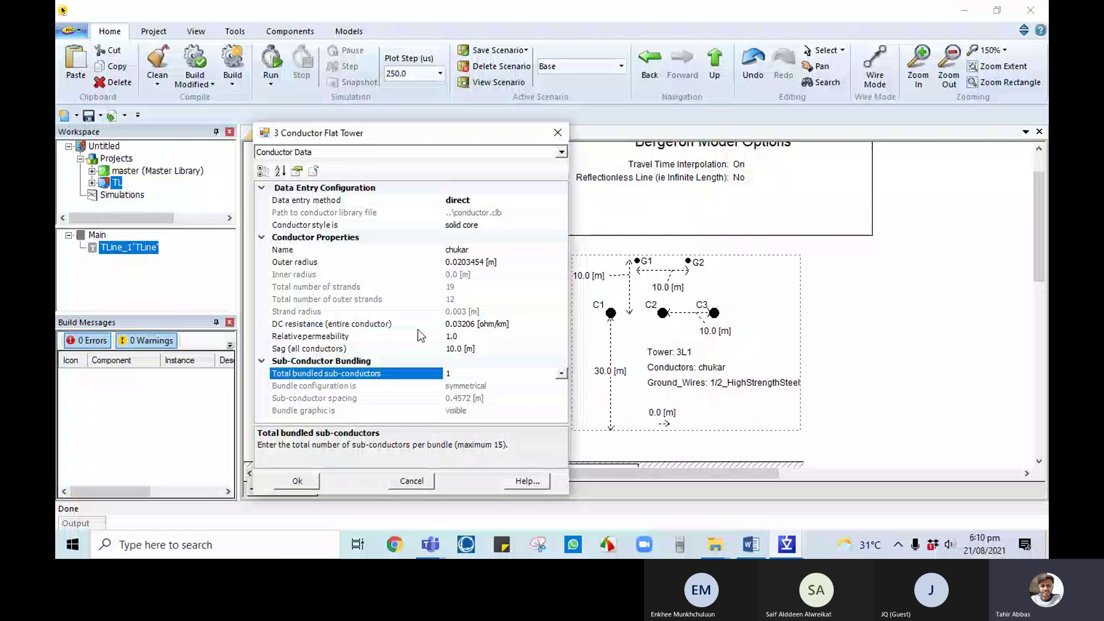
- Review the tower's Ground Wire Data, including data entry method choices, name and outer radius, and bring up the Asymmetrical Bundling Position Data
left_click(562, 153)
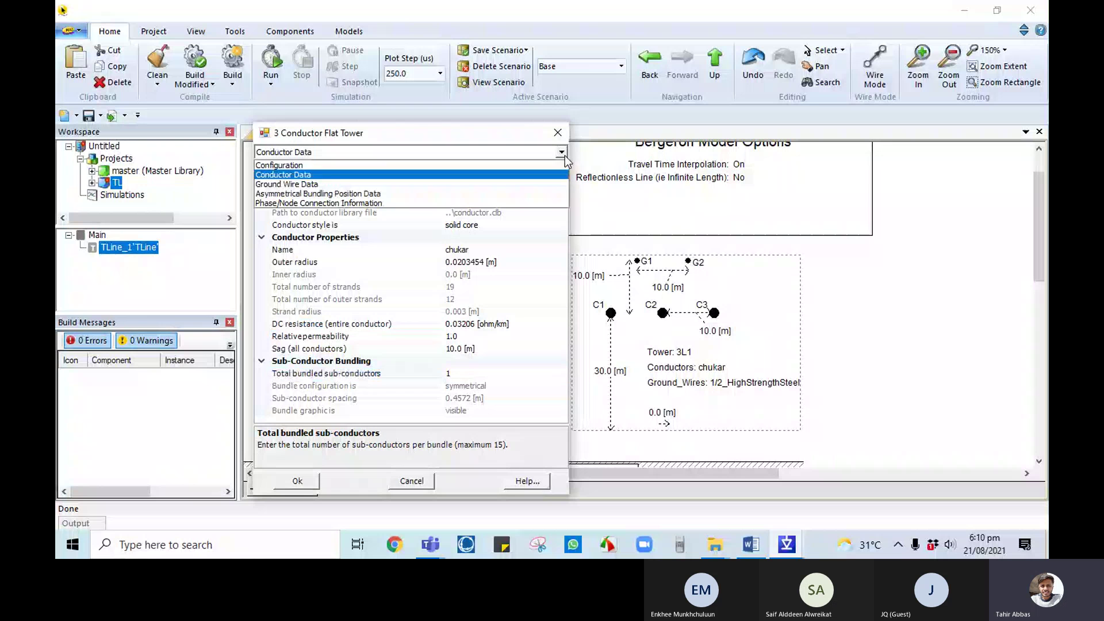
left_click(330, 184)
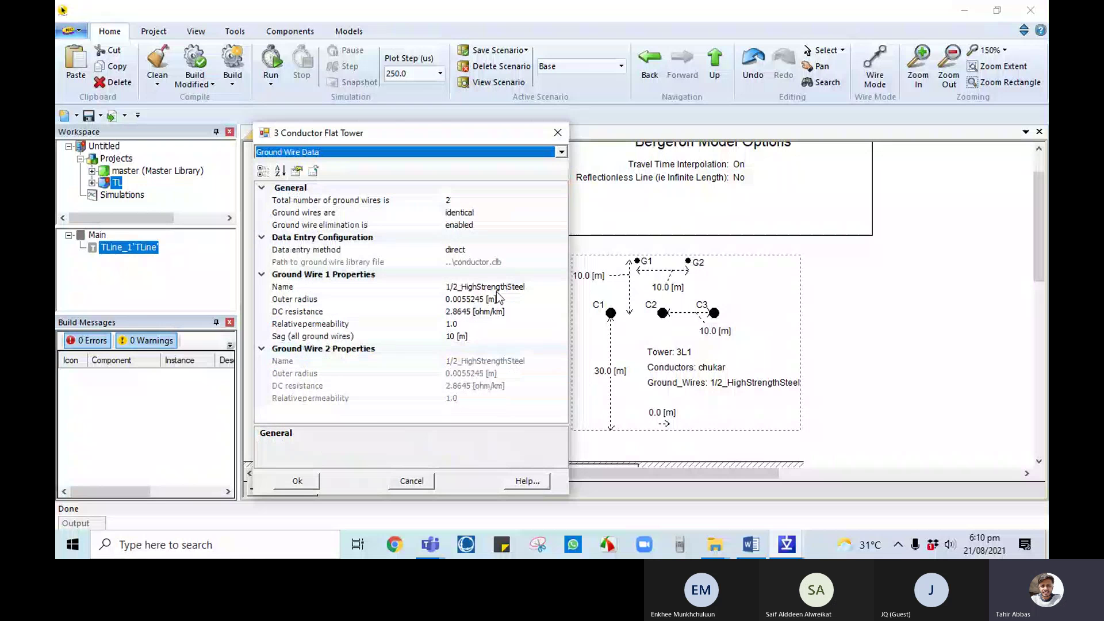
left_click(481, 255)
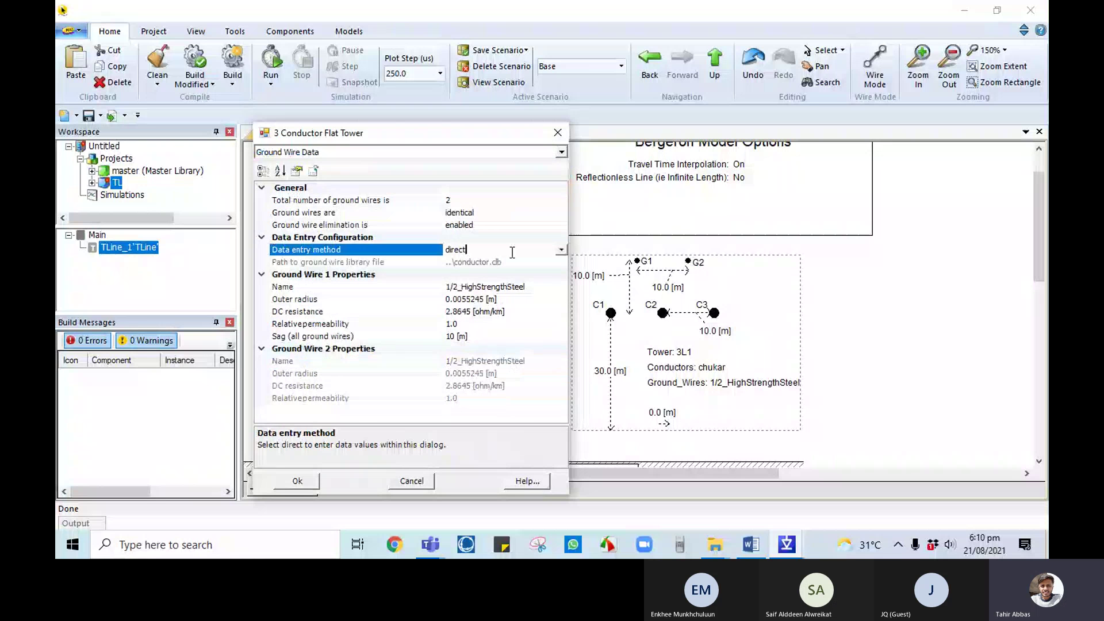
left_click(560, 251)
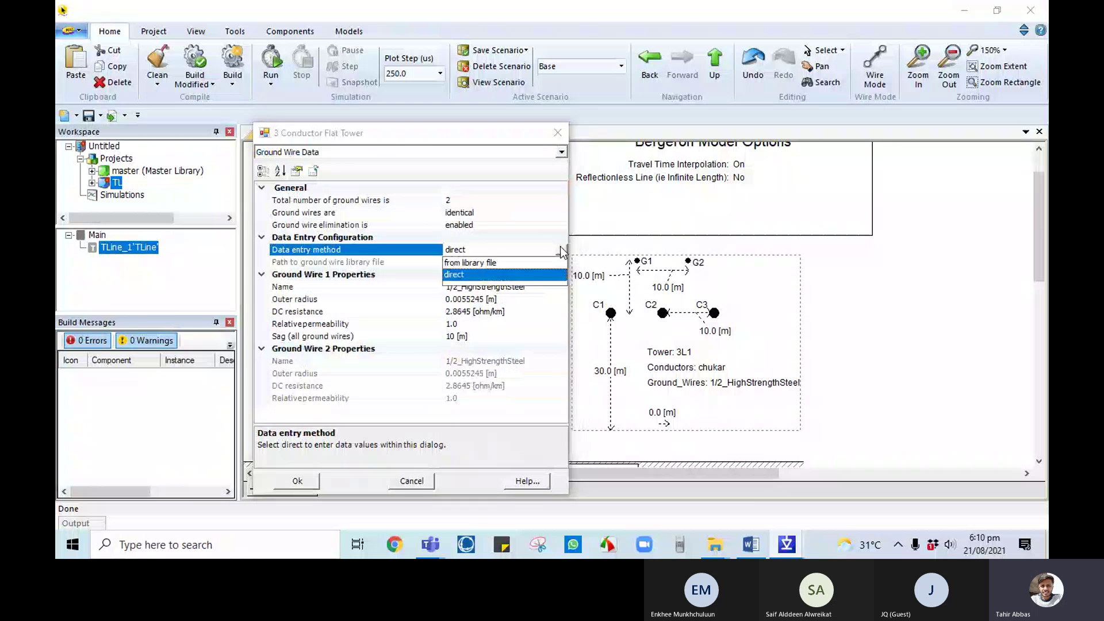
left_click(463, 249)
left_click_drag(467, 250, 461, 249)
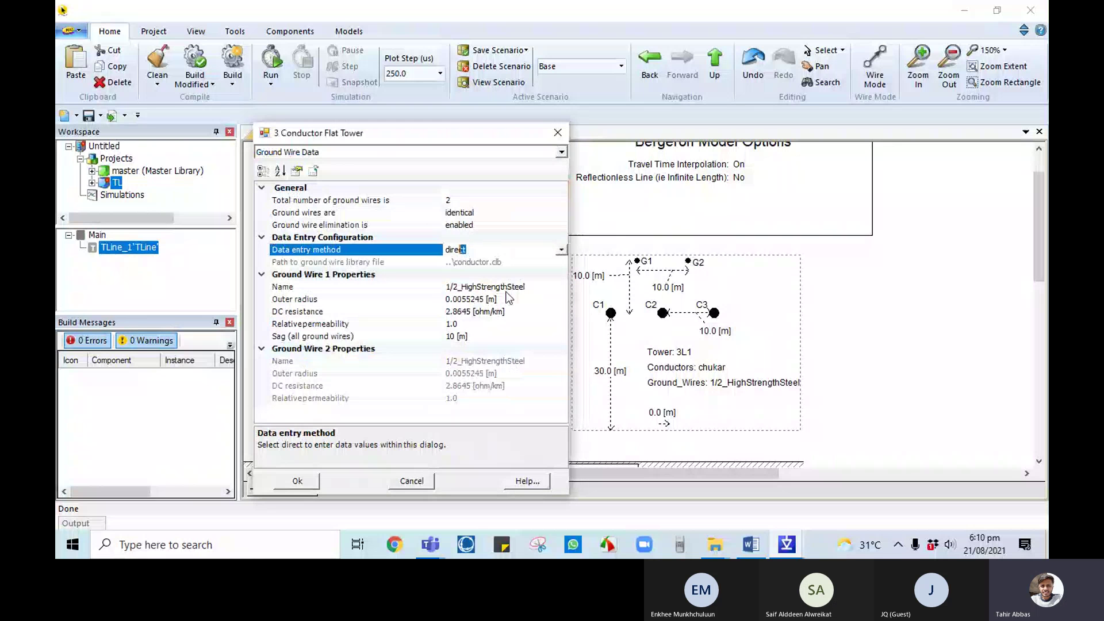
left_click(528, 287)
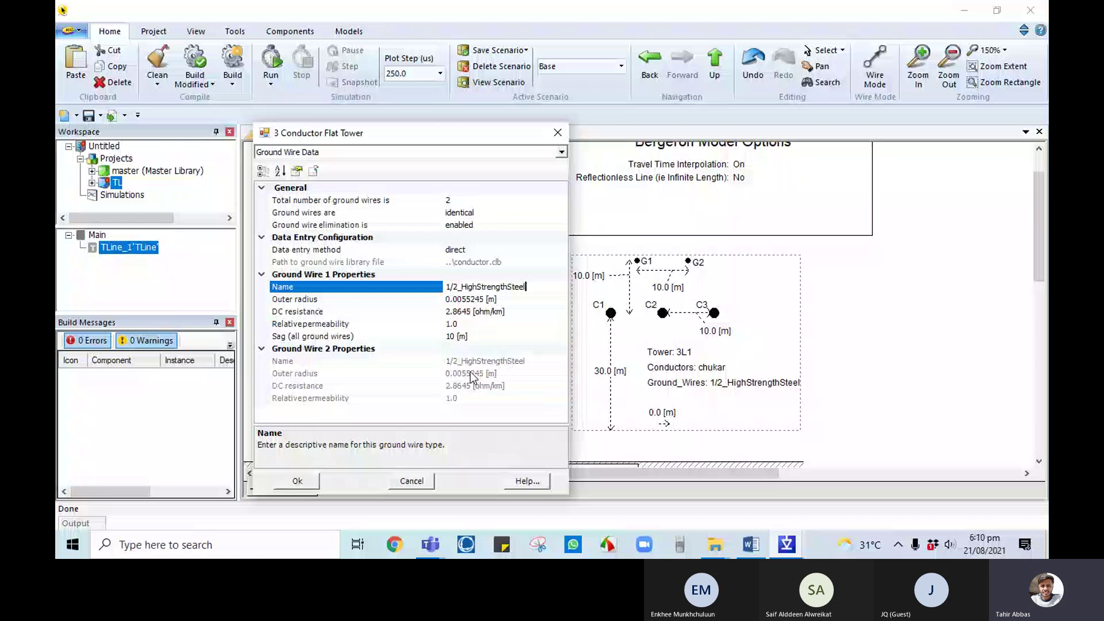
key("Down")
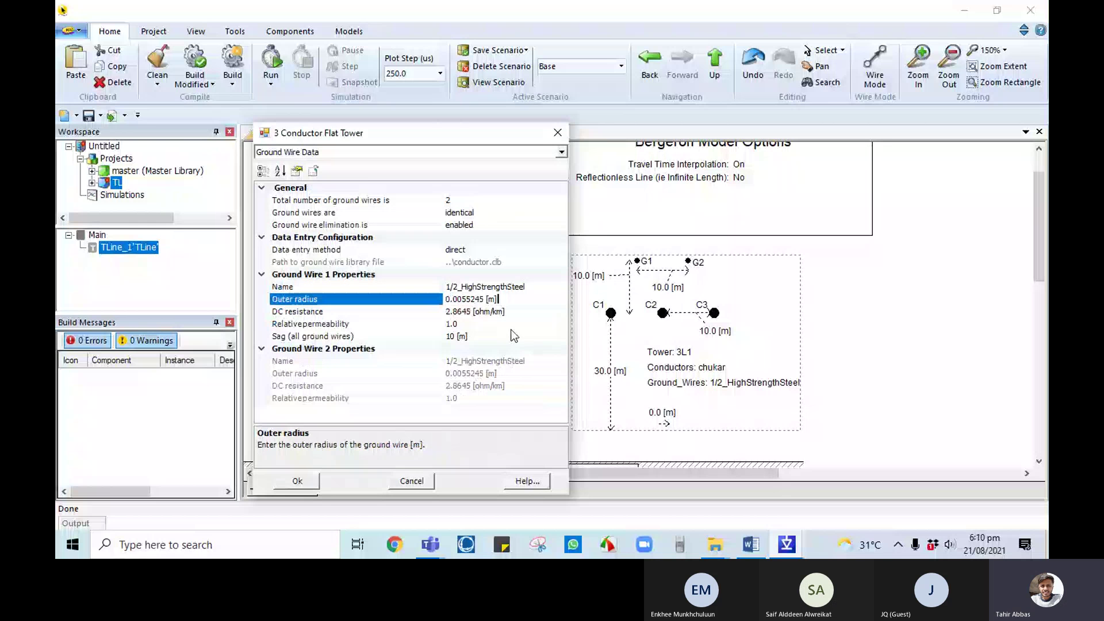
left_click(558, 153)
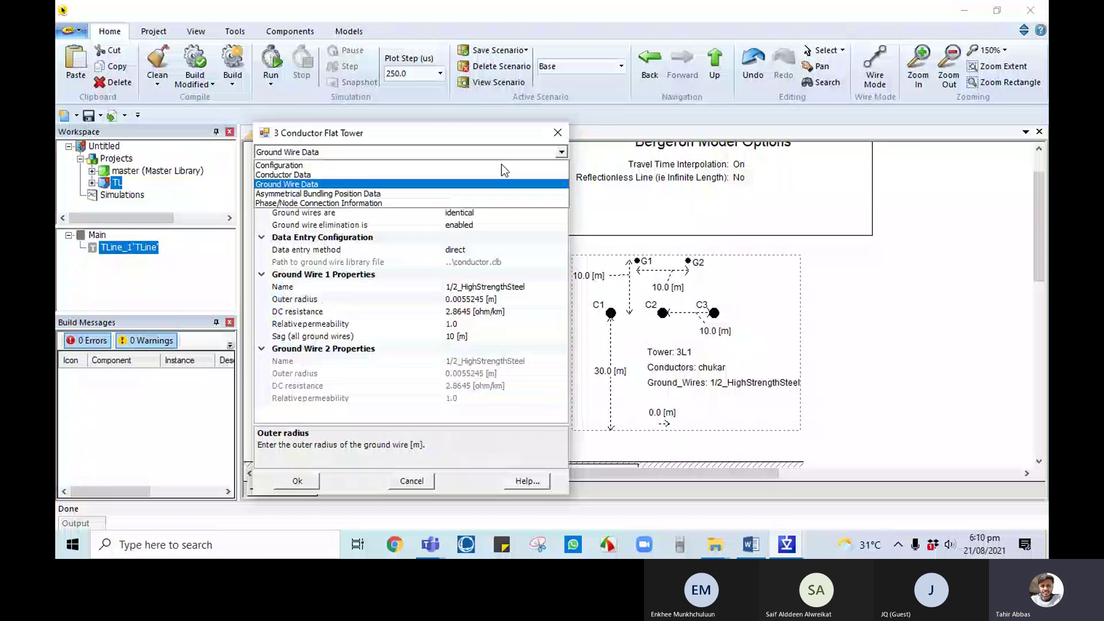
left_click(339, 199)
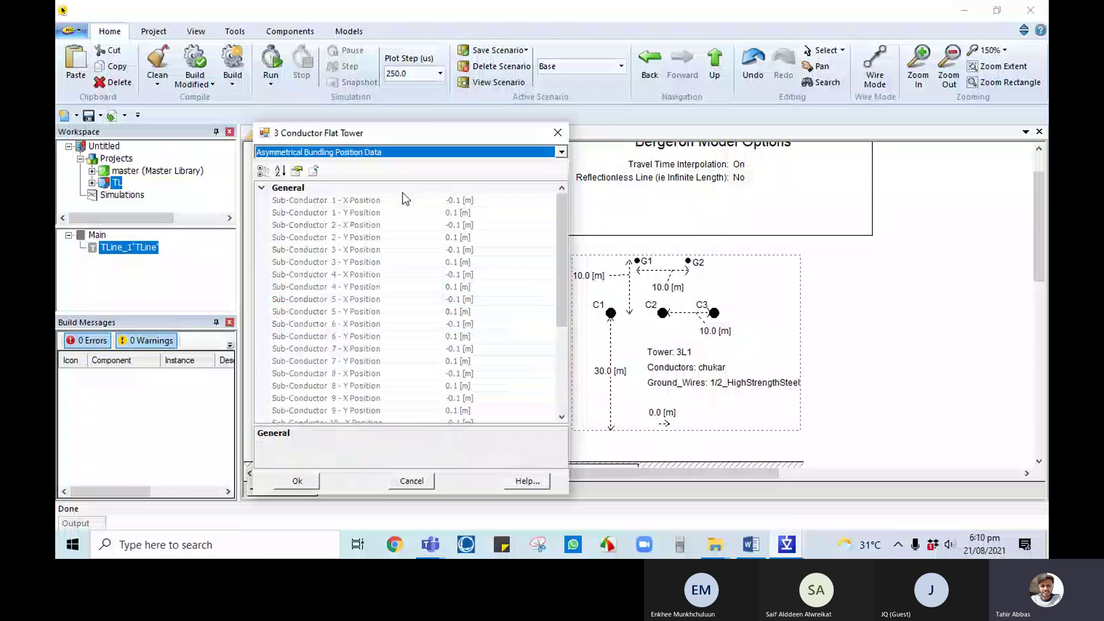
- Review the tower's Asymmetrical Bundling Position Data and Phase/Node Connection Information, accept the parameters, and look over the TLine_1 definition canvas
scroll(488, 260, "down", 5)
scroll(532, 333, "up", 5)
left_click(560, 152)
left_click(335, 203)
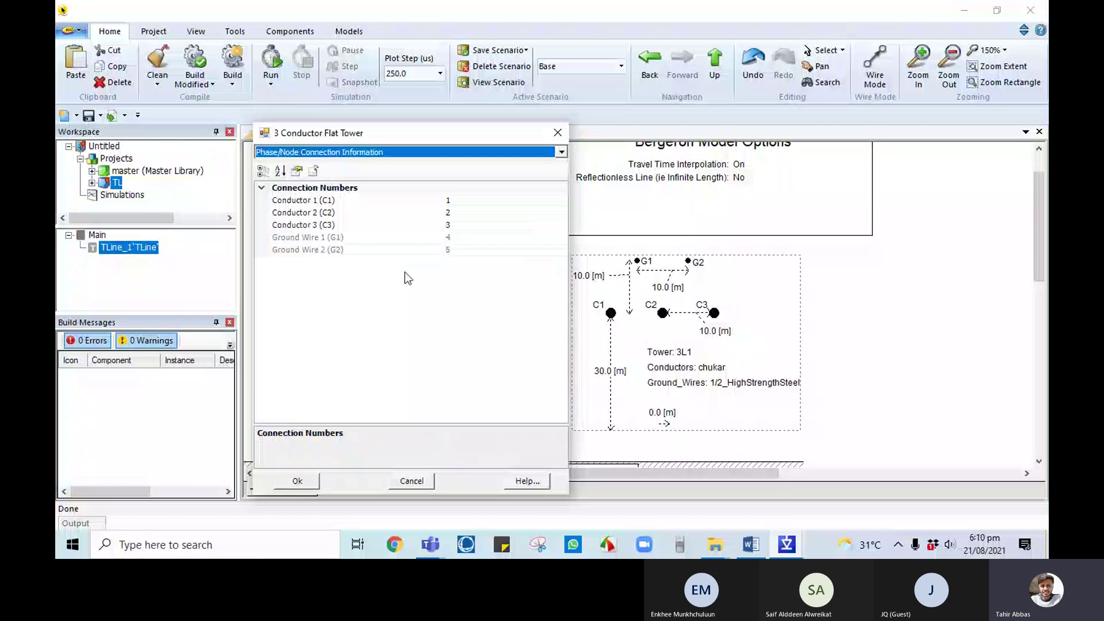
left_click(291, 487)
scroll(555, 358, "up", 1)
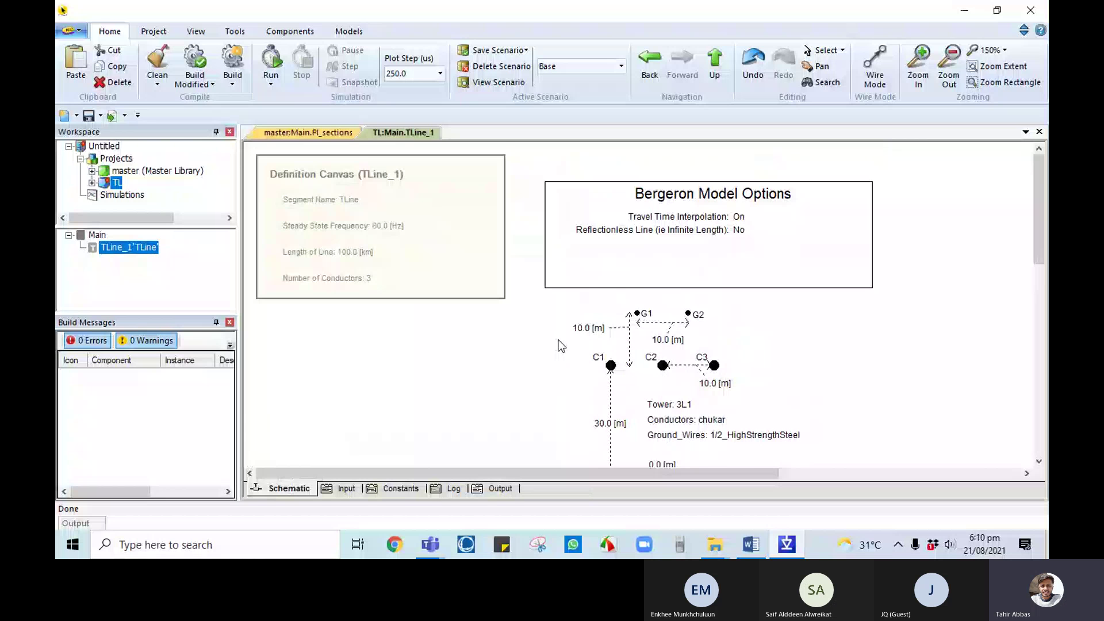
scroll(547, 314, "down", 2)
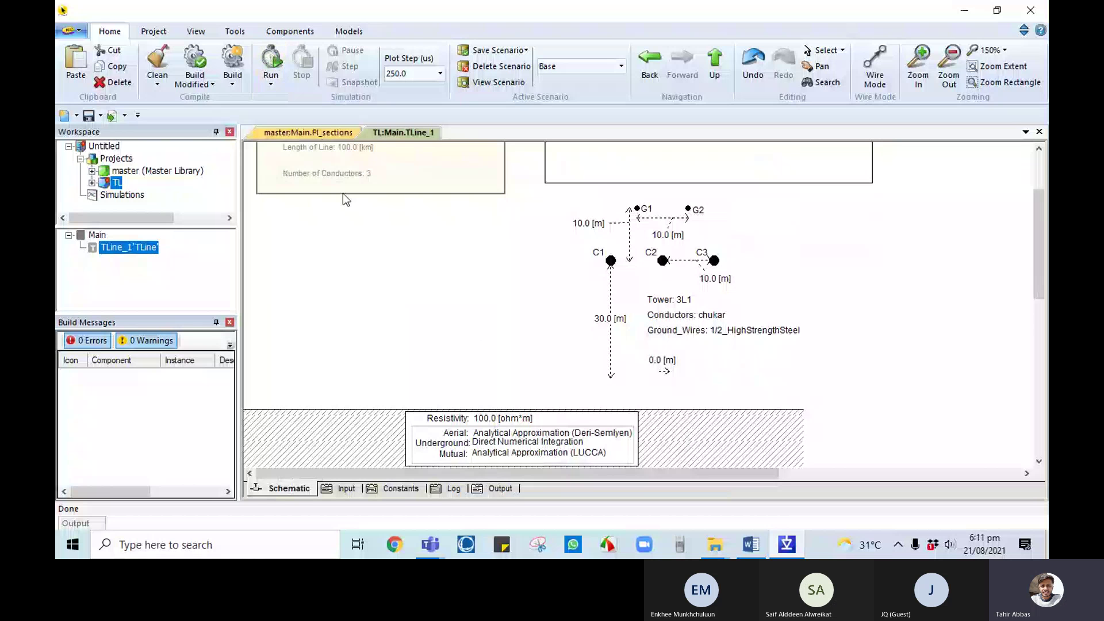
scroll(545, 413, "up", 1)
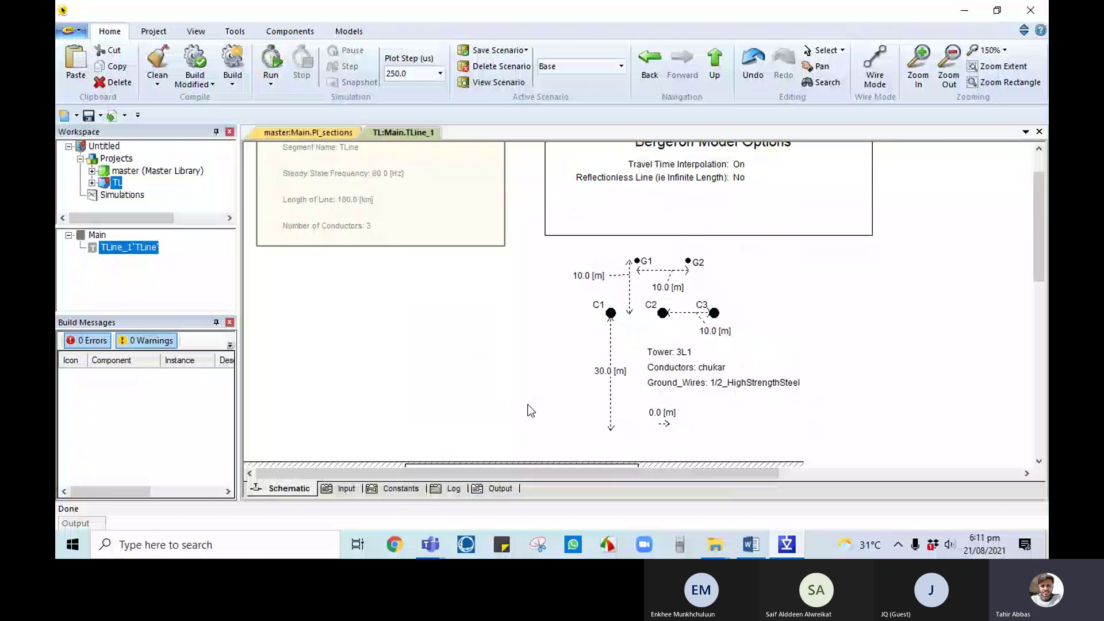
scroll(531, 410, "up", 1)
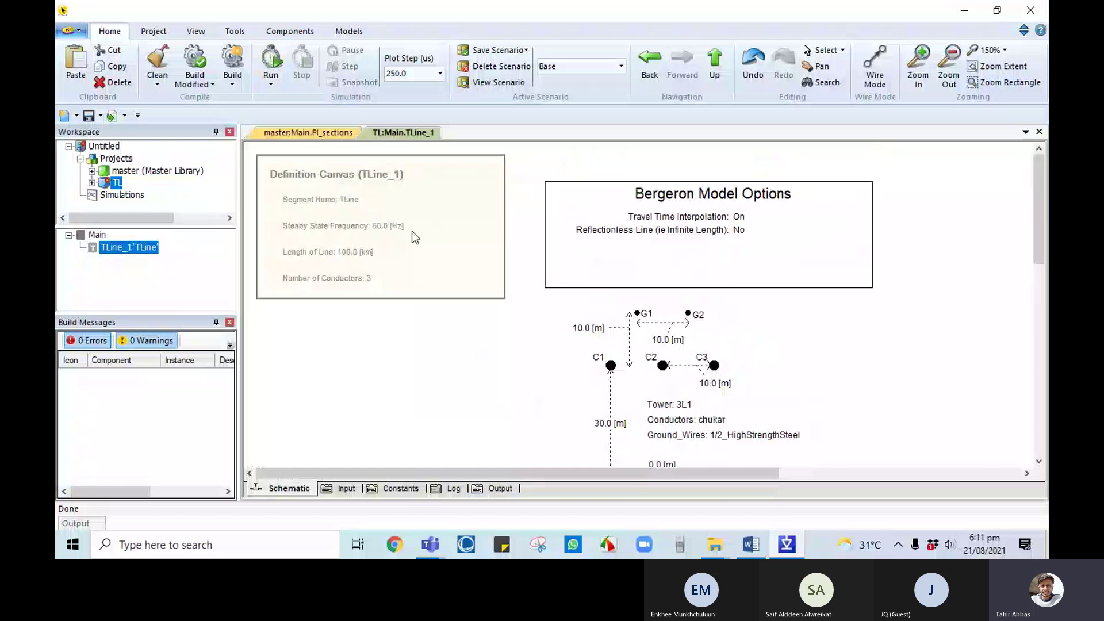
- Return to the TL case's main canvas, check that the transmission line's definition opens from there, and go back to the main canvas
double_click(97, 234)
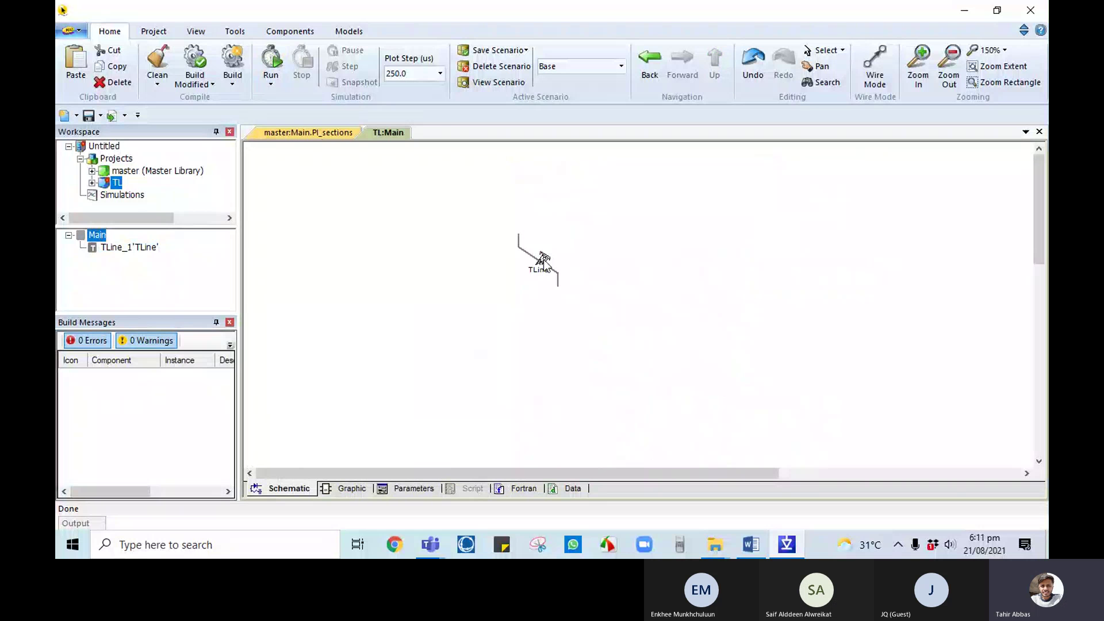
double_click(544, 260)
key("alt+Left")
right_click(544, 258)
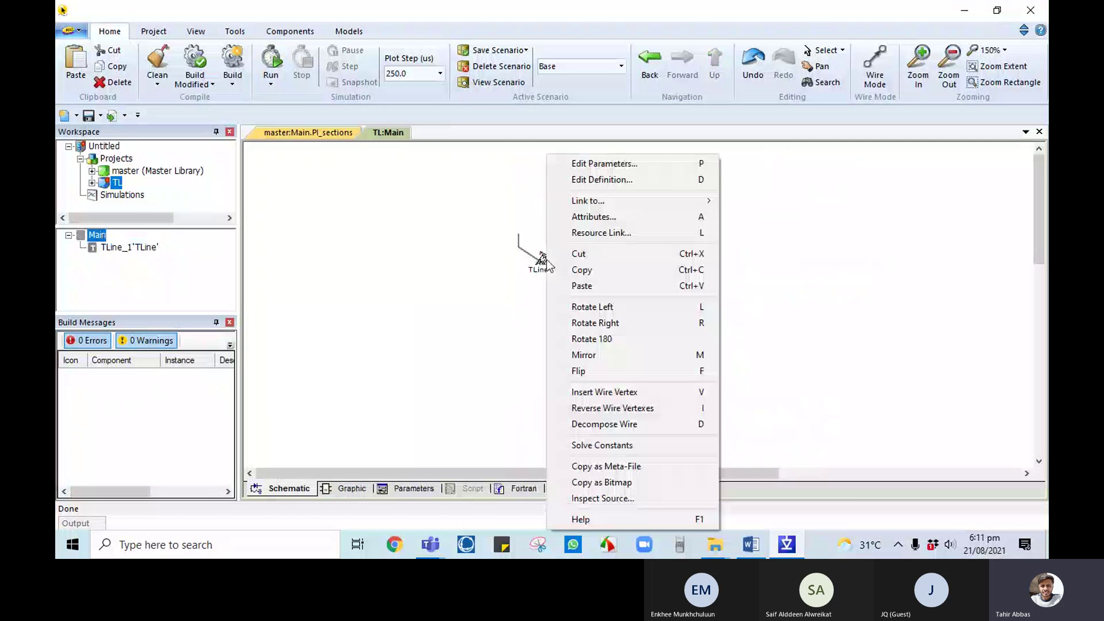
left_click(593, 180)
key("alt+Left")
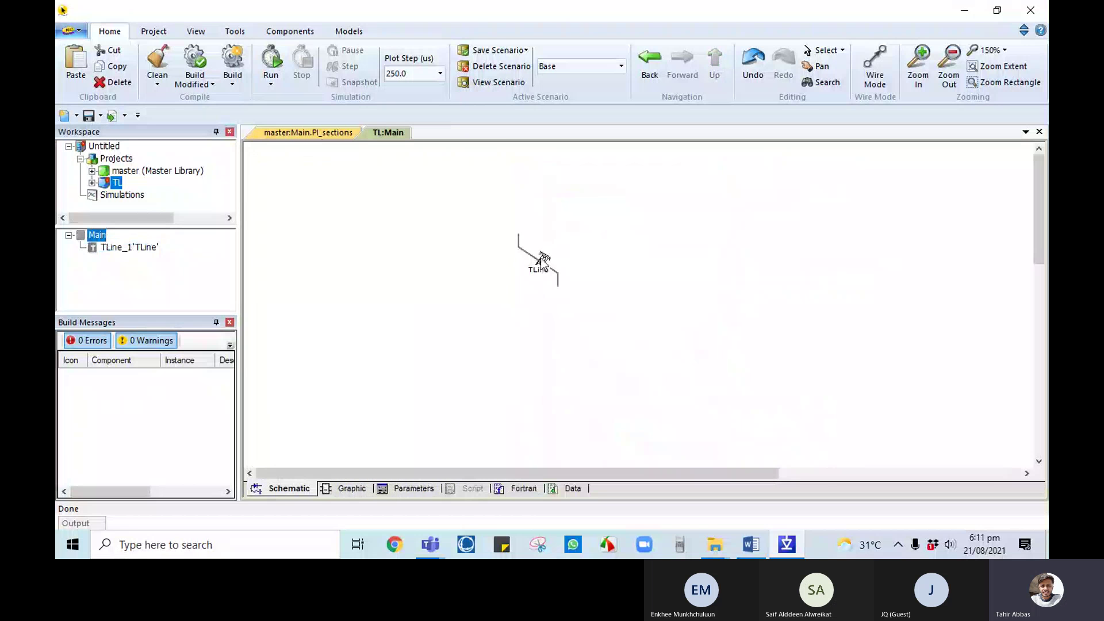
- Open the transmission line's parameters, review its Configuration settings and the available parameter pages, and leave without changes
right_click(540, 257)
left_click(598, 164)
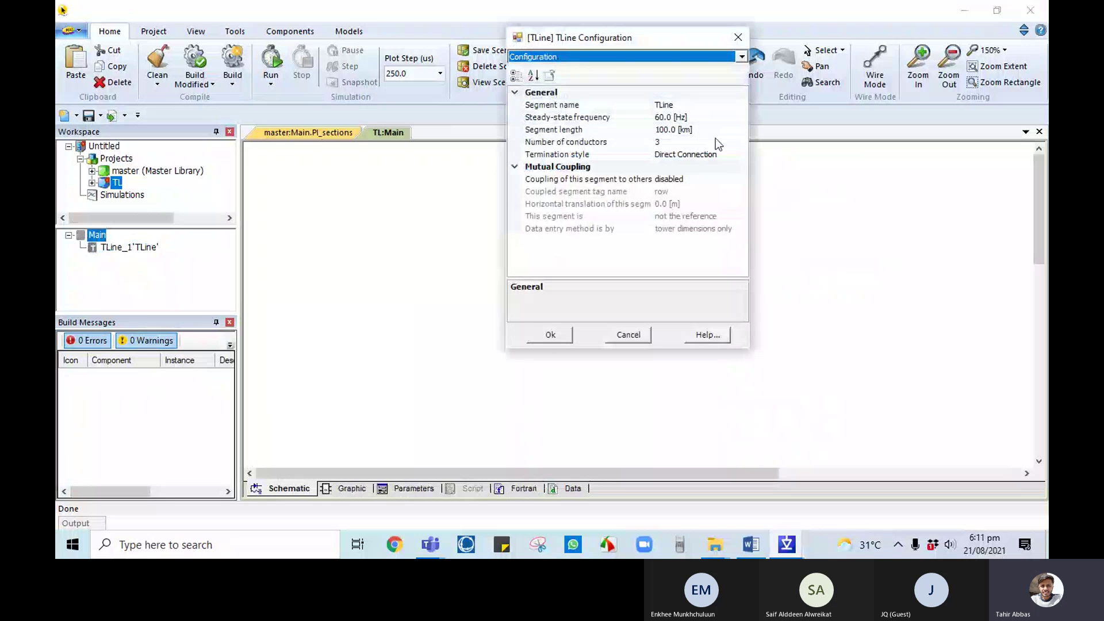
left_click(716, 57)
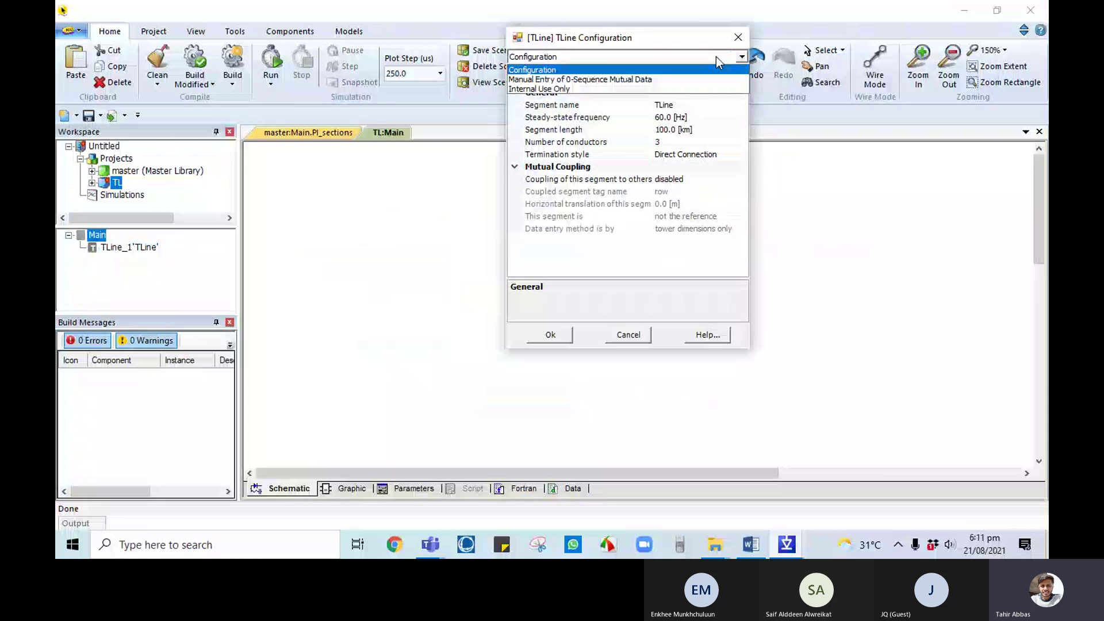
left_click(719, 70)
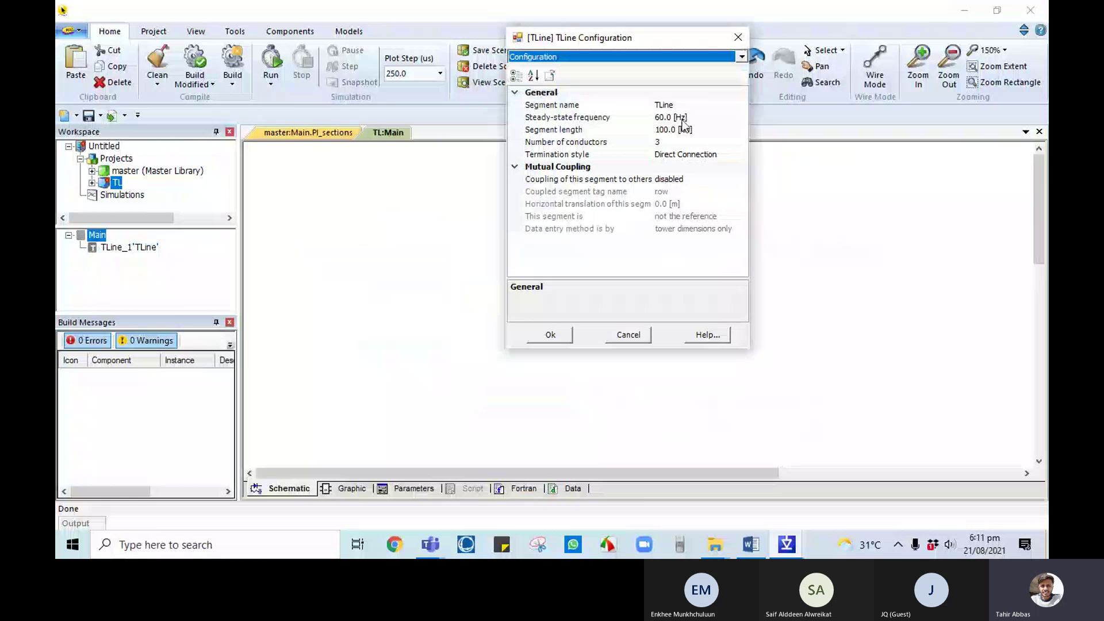
left_click(633, 333)
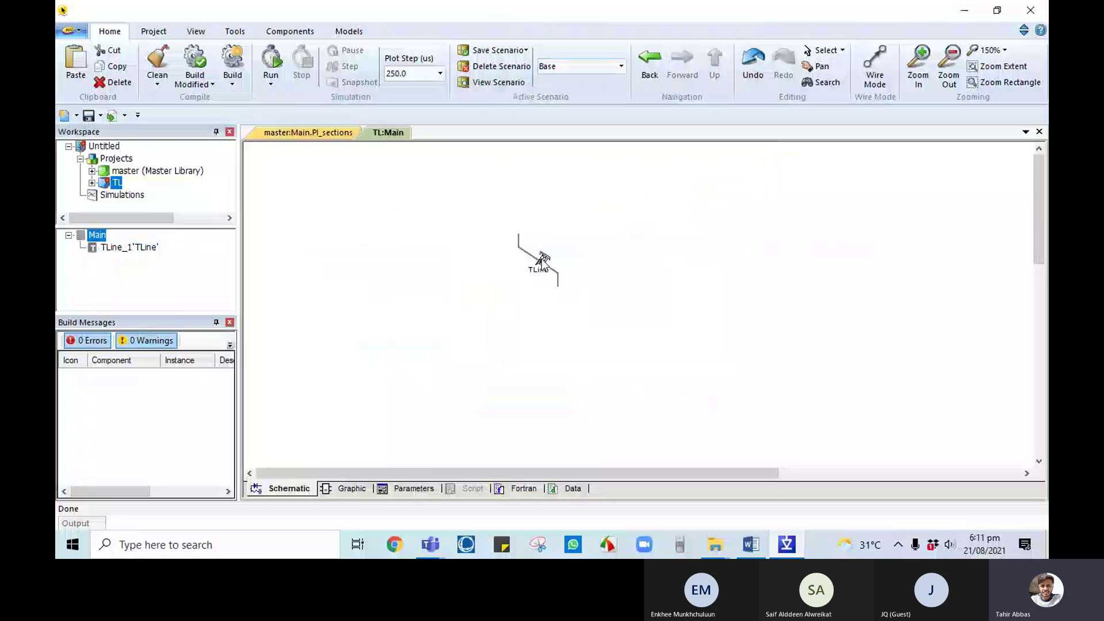
- Open the transmission line's definition and review the Bergeron Line Model Options, accepting them as they are
double_click(542, 259)
double_click(689, 245)
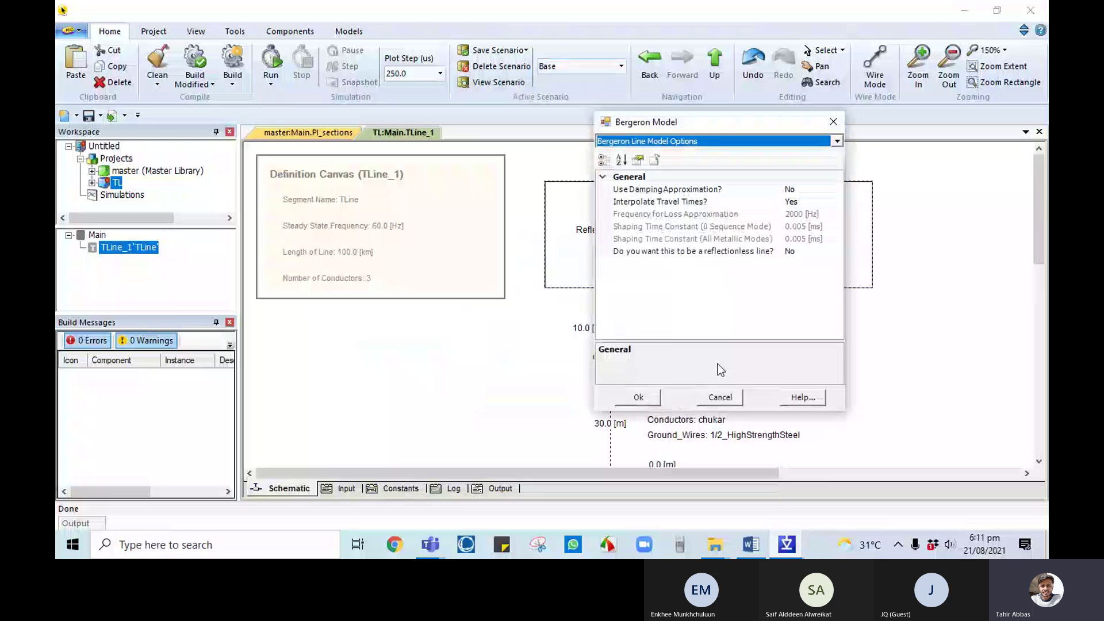
left_click(639, 397)
- Recheck the flat tower's Configuration, Conductor Data, Ground Wire Data and Asymmetrical Bundling Position Data, and close its parameters without changes
scroll(637, 341, "down", 3)
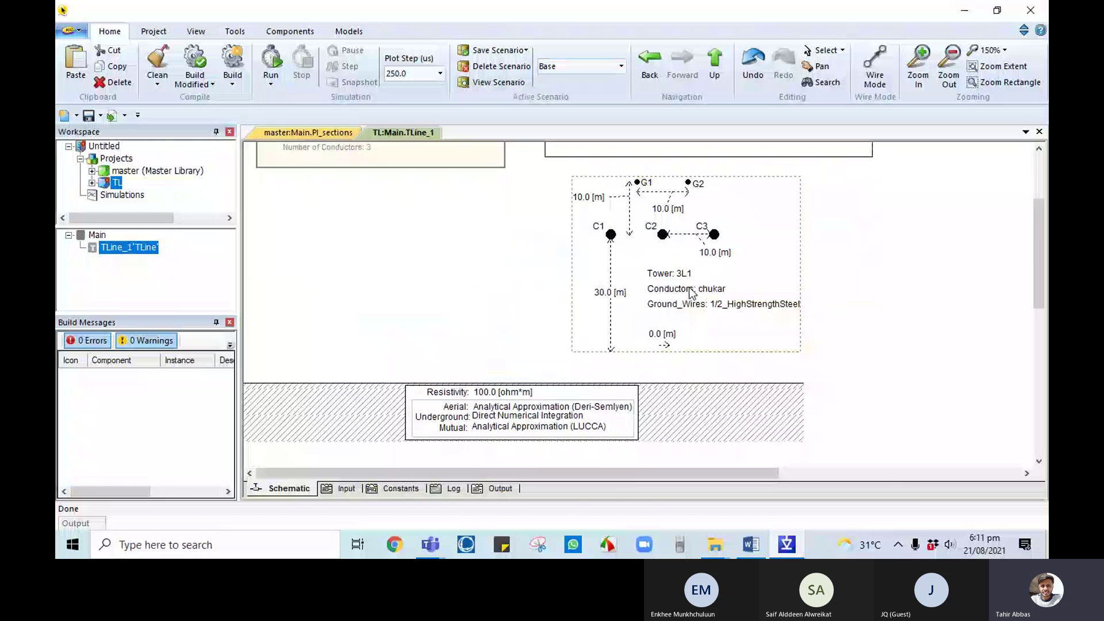
double_click(691, 293)
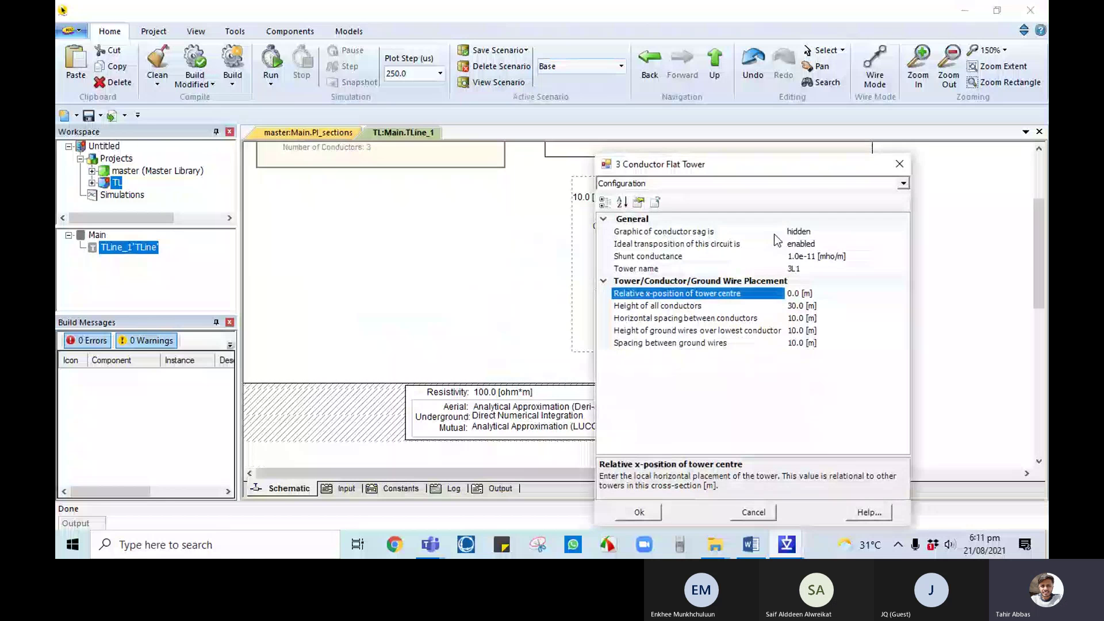
left_click(726, 183)
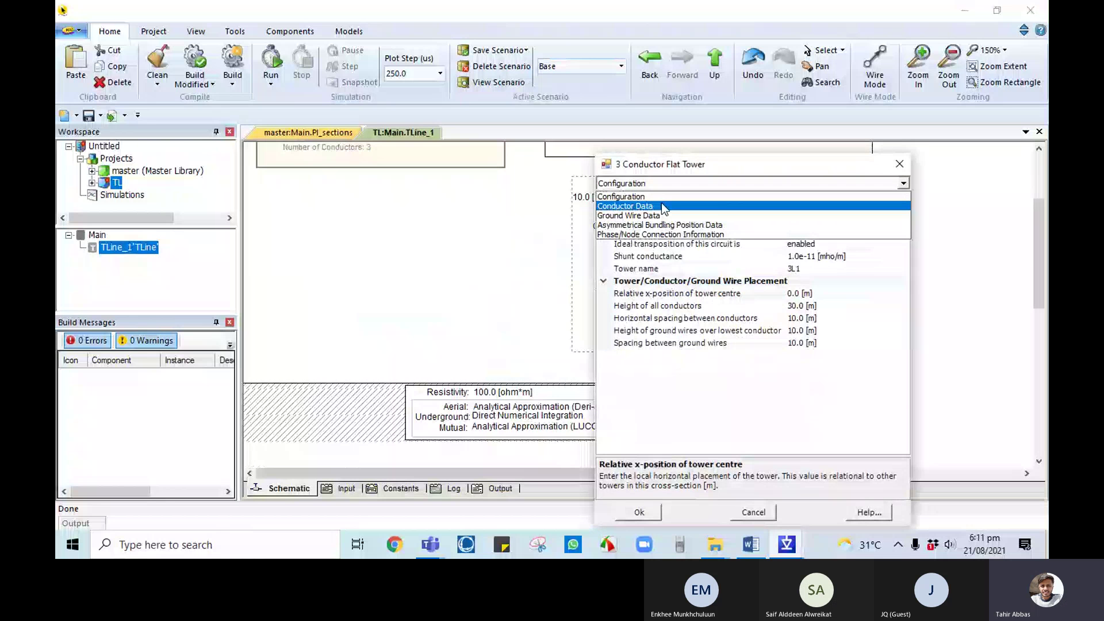
left_click(662, 206)
left_click(853, 180)
left_click(667, 214)
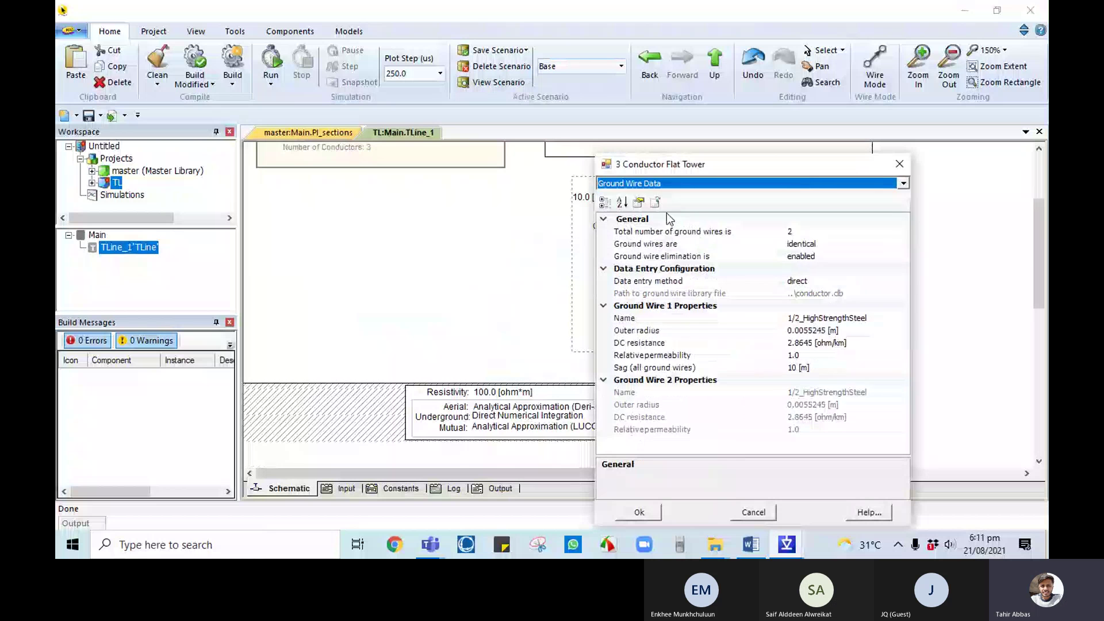
left_click(649, 183)
left_click(632, 224)
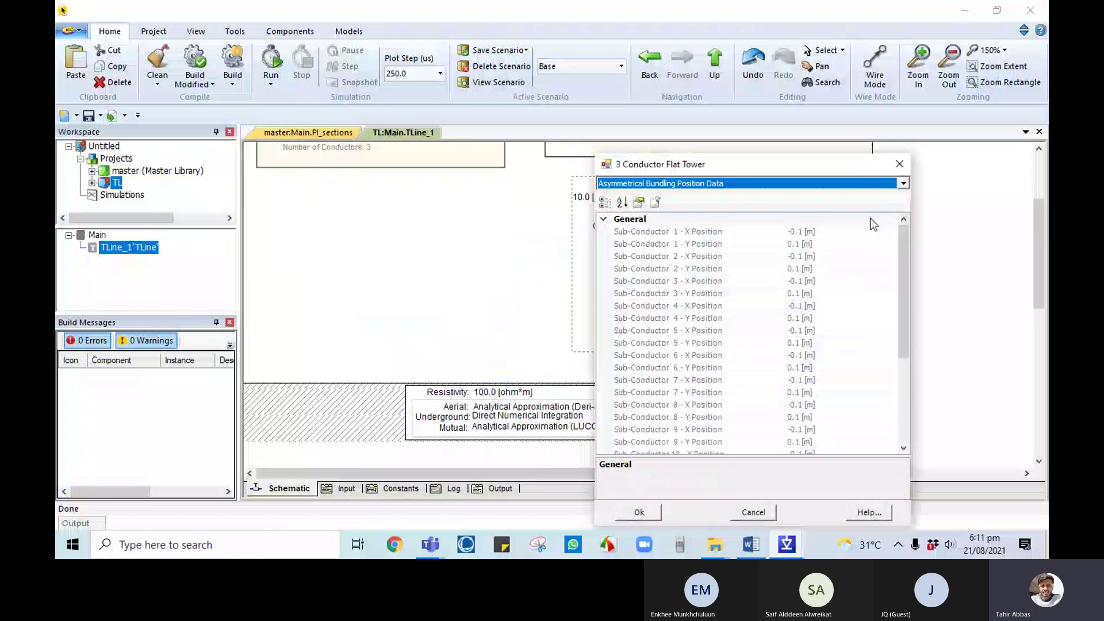
left_click(754, 513)
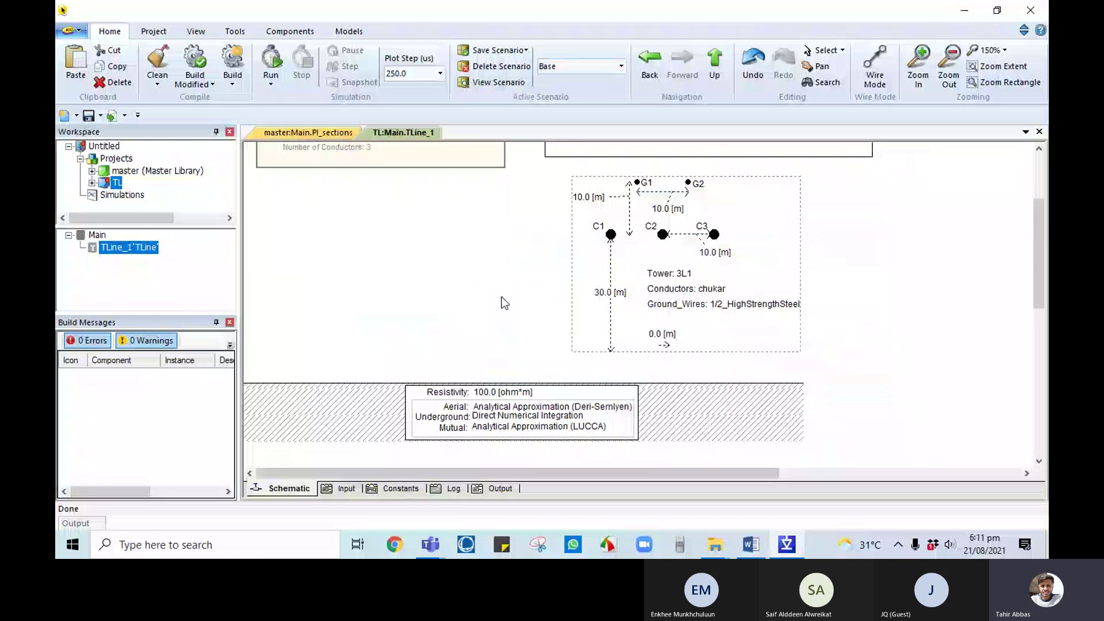
- Switch to the master library, go from the PI sections page to its main page, and look over the component groups
scroll(502, 297, "up", 1)
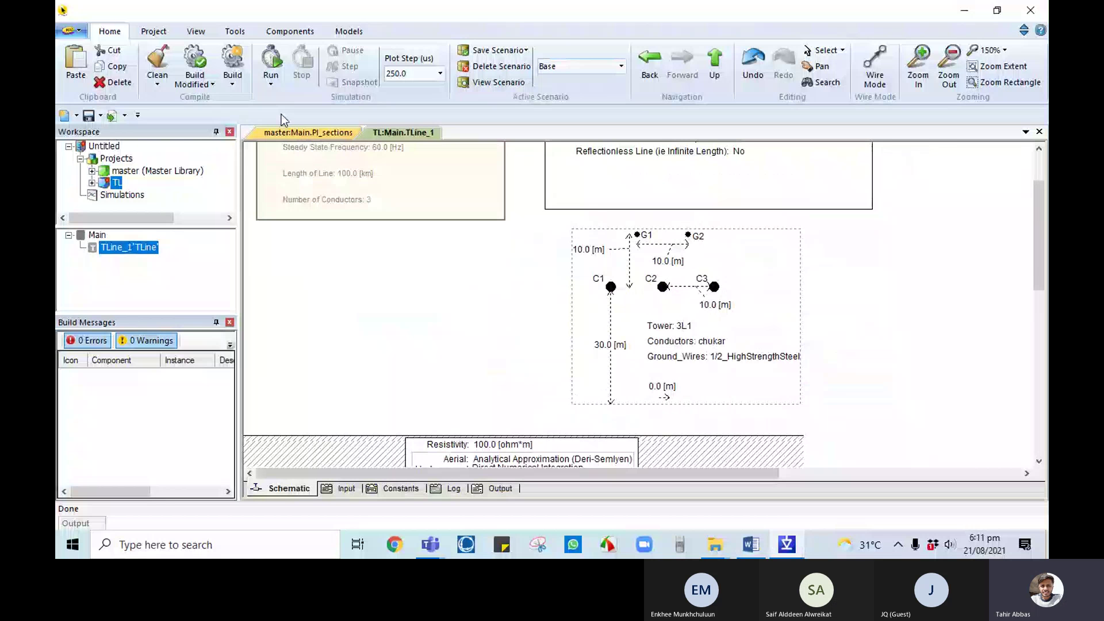
left_click(299, 132)
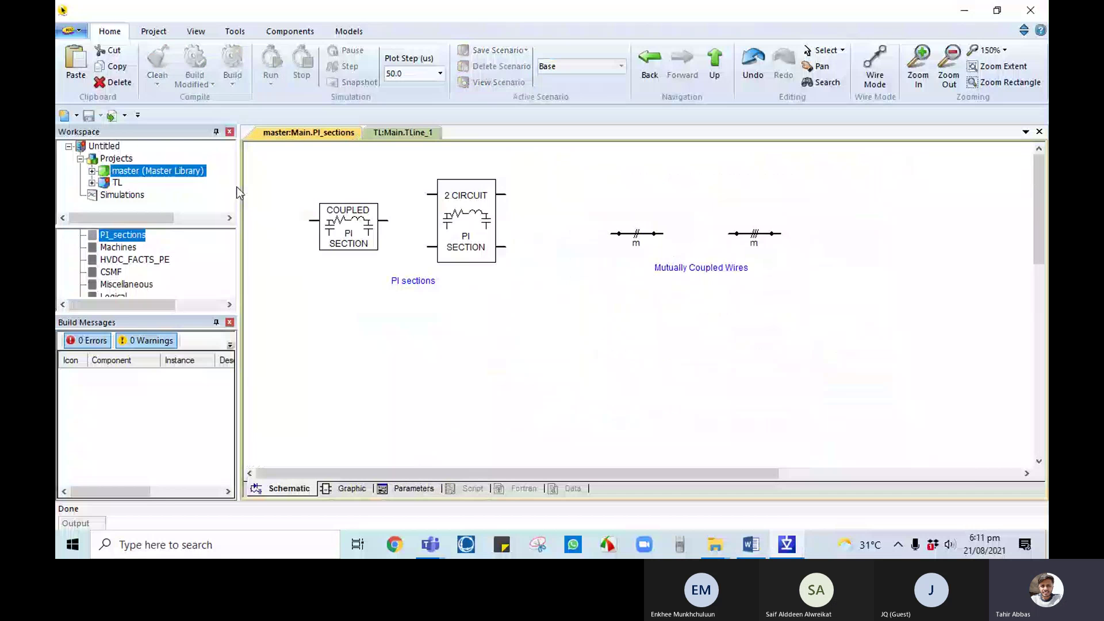
scroll(107, 249, "up", 6)
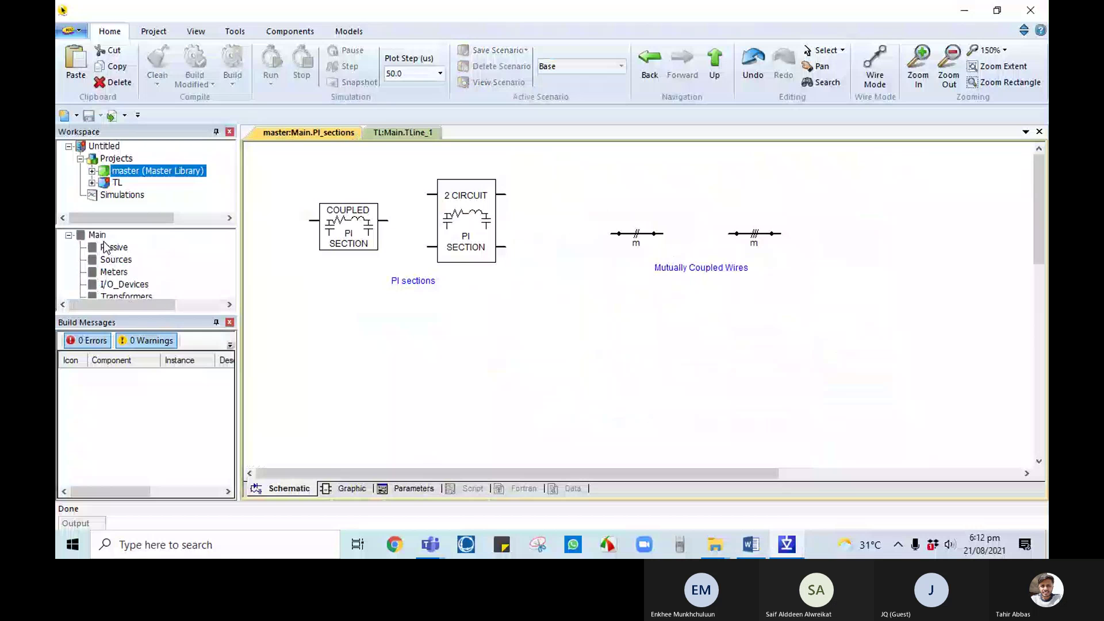
left_click(97, 234)
left_click_drag(96, 226, 95, 224)
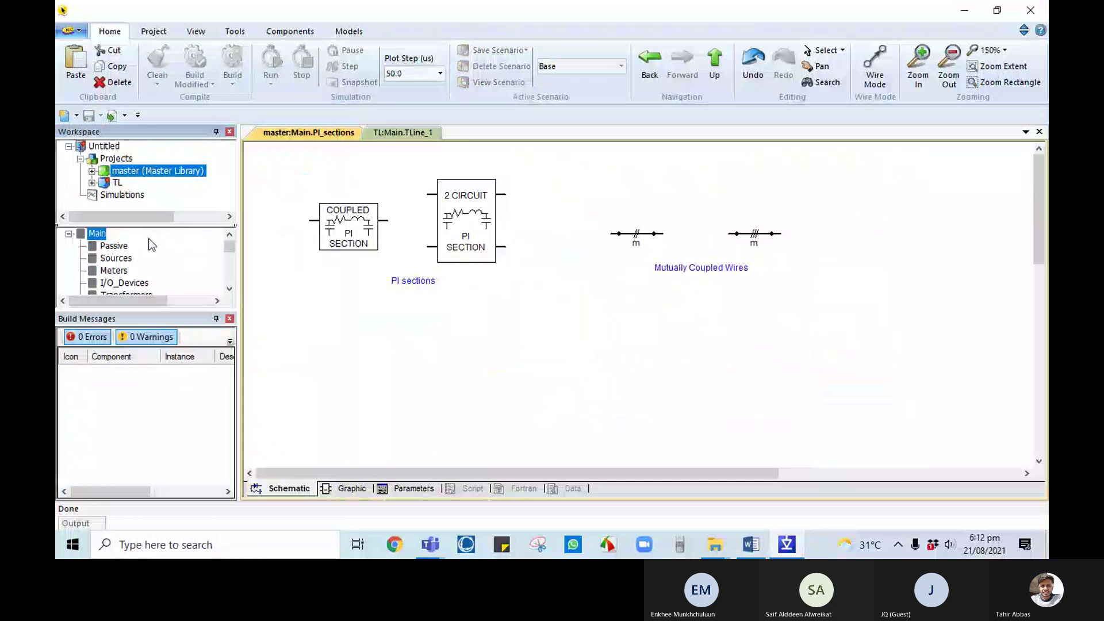
double_click(98, 235)
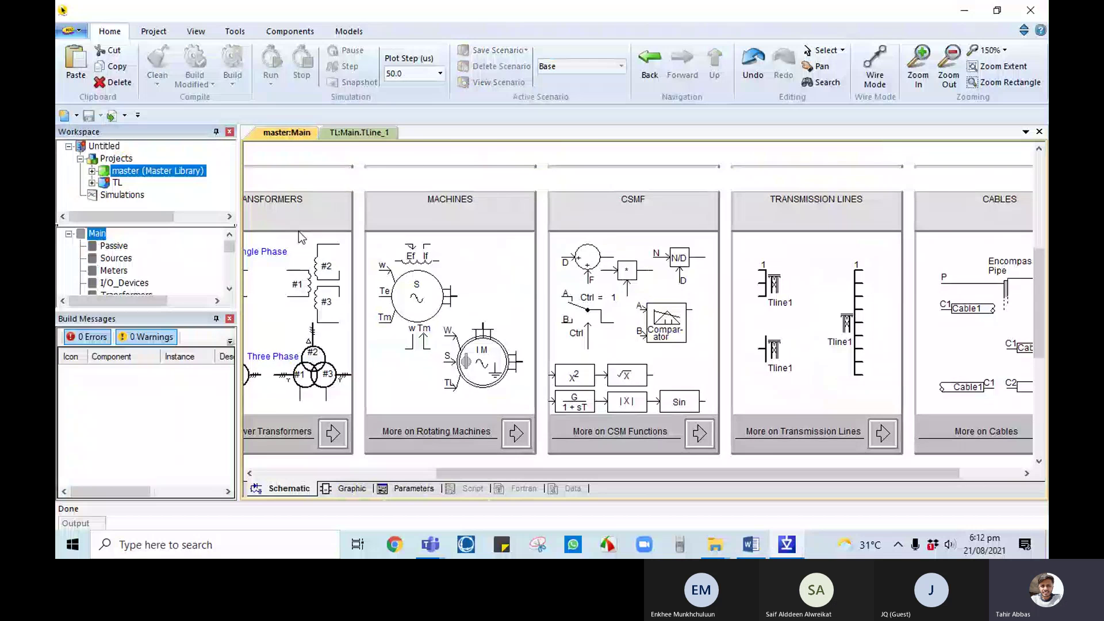
scroll(298, 232, "up", 3)
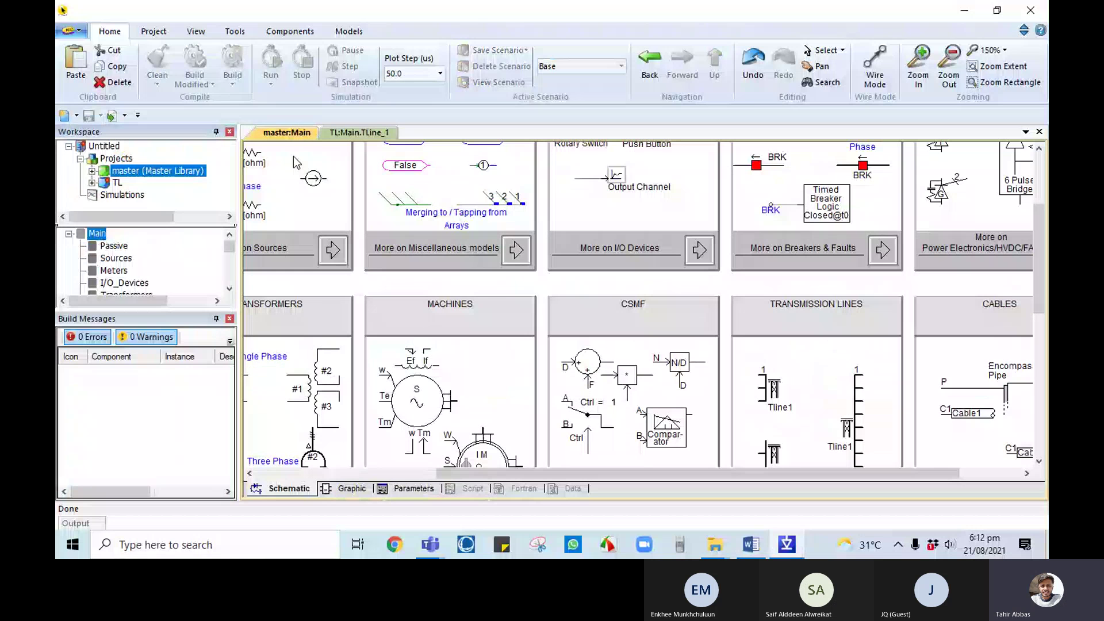
- Return to the TL case's main canvas and run the simulation, proceeding without any output channels
left_click(354, 133)
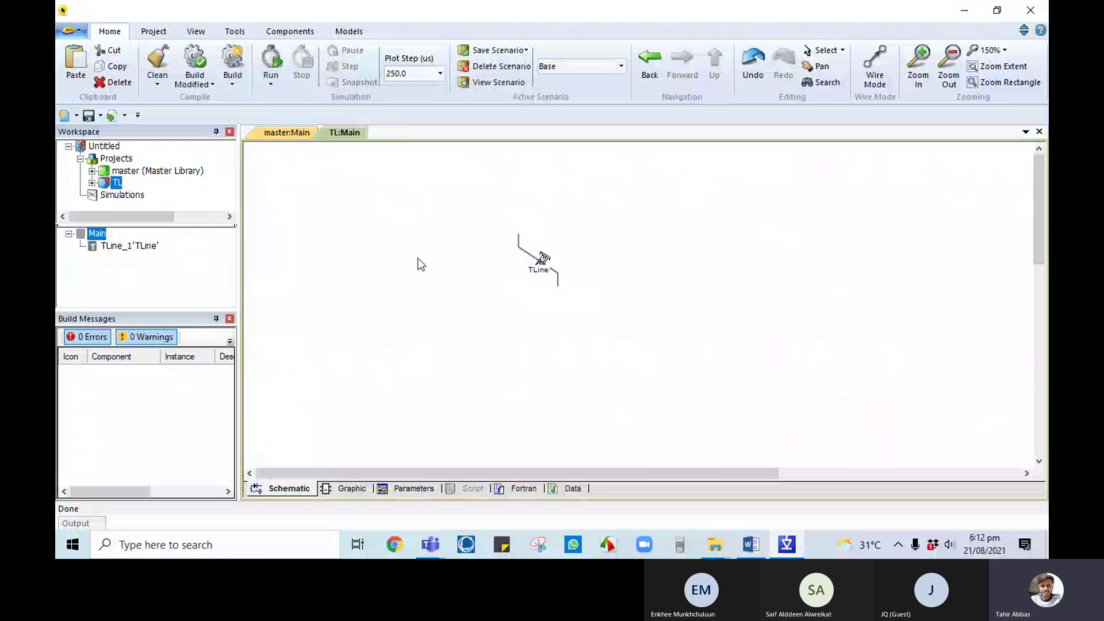
left_click(270, 72)
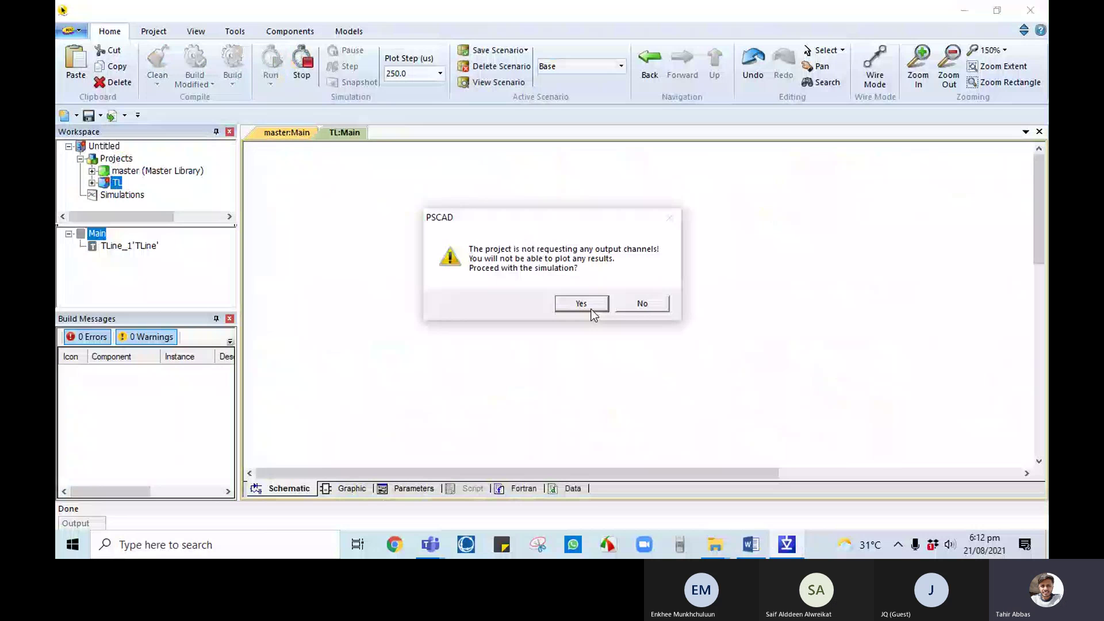
left_click(590, 308)
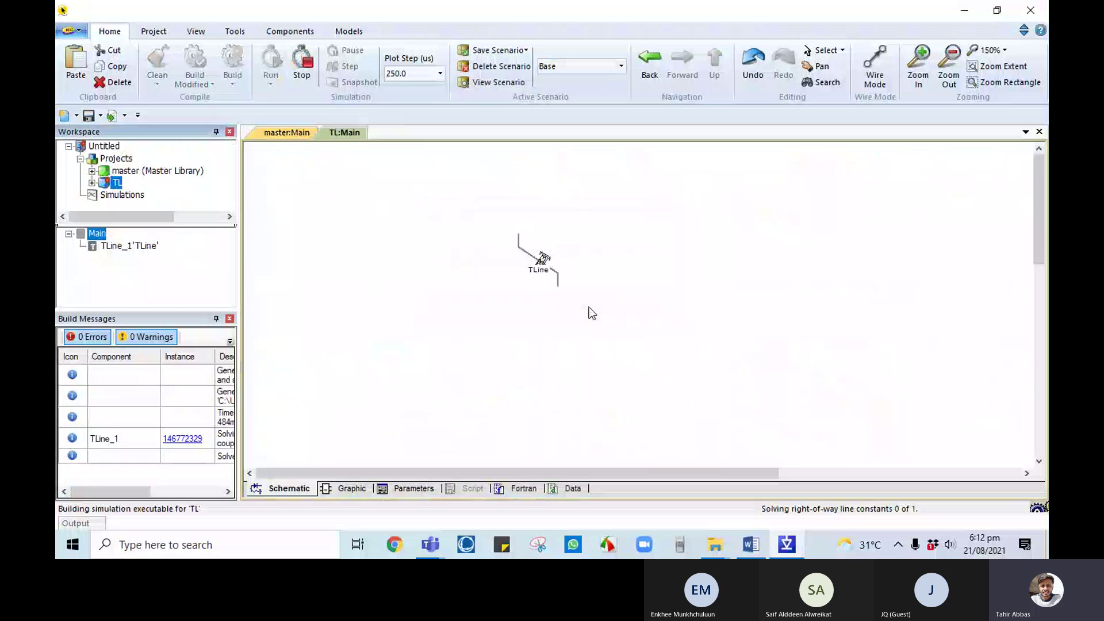
- Open the transmission line's definition and examine the series impedance and shunt admittance matrices in its line constants output
right_click(540, 260)
left_click(588, 181)
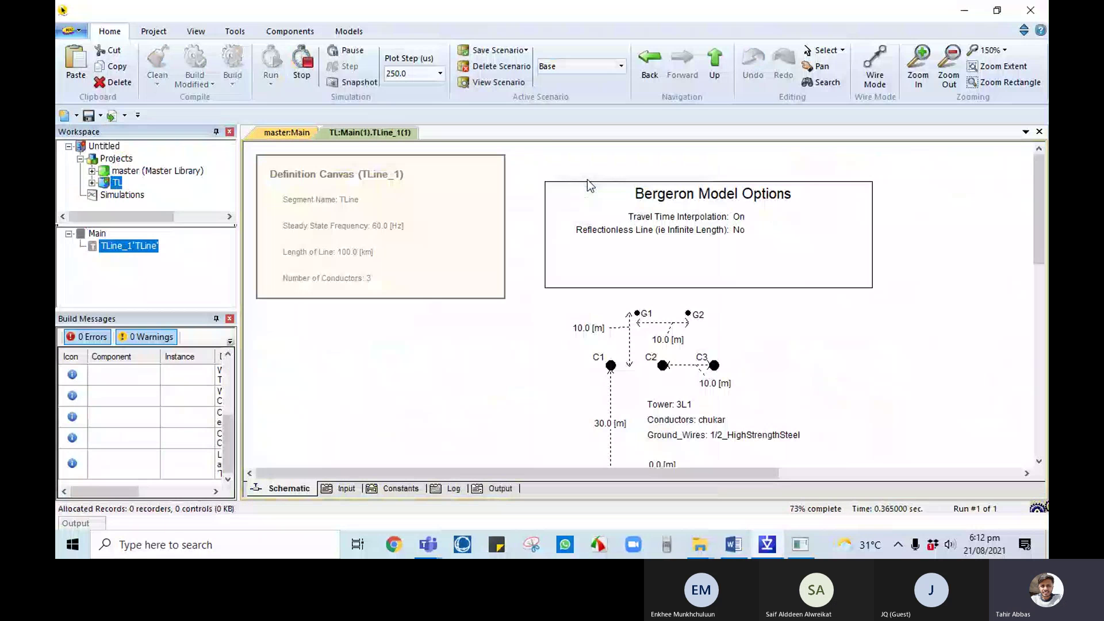
left_click(507, 490)
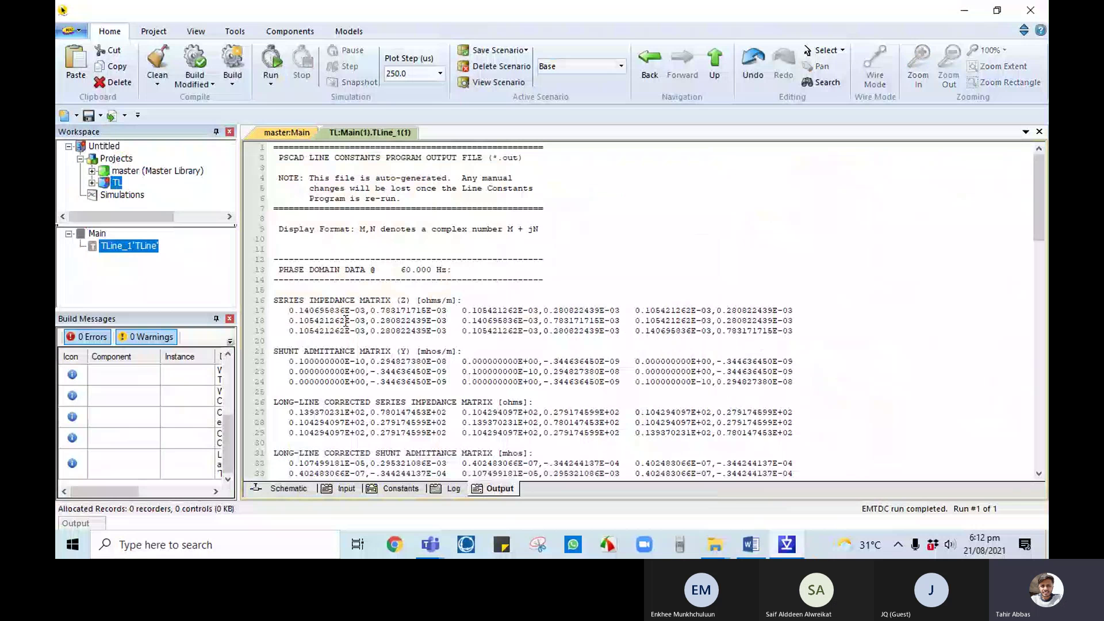
scroll(347, 320, "down", 3)
left_click_drag(287, 274, 431, 290)
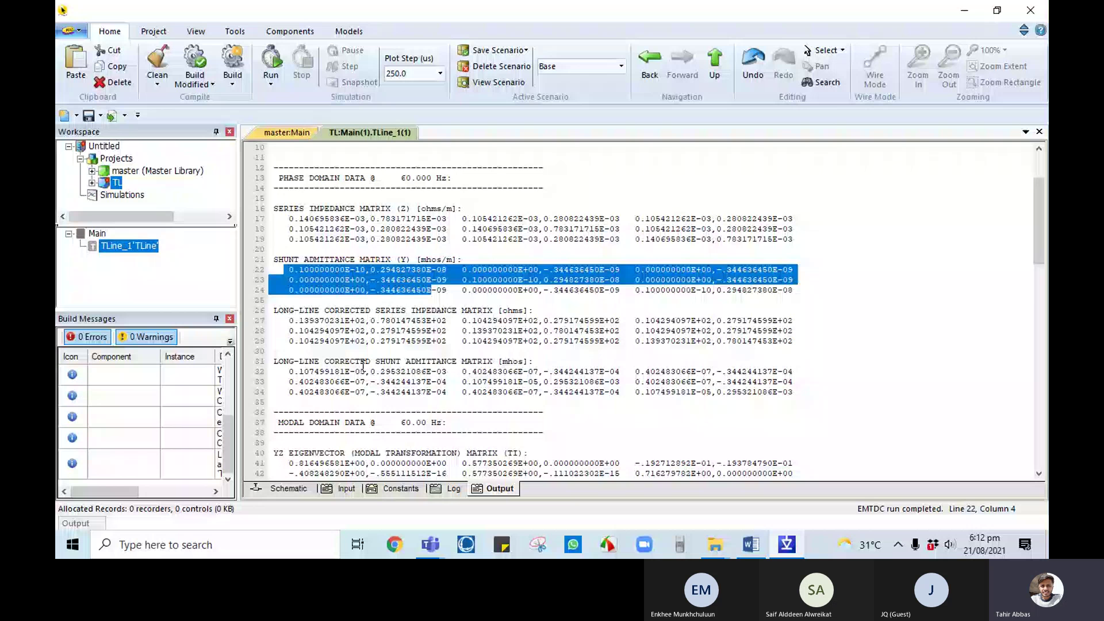
- Examine the output's long-line corrected, modal domain, sequence component and load flow RXB formatted data
scroll(363, 366, "down", 5)
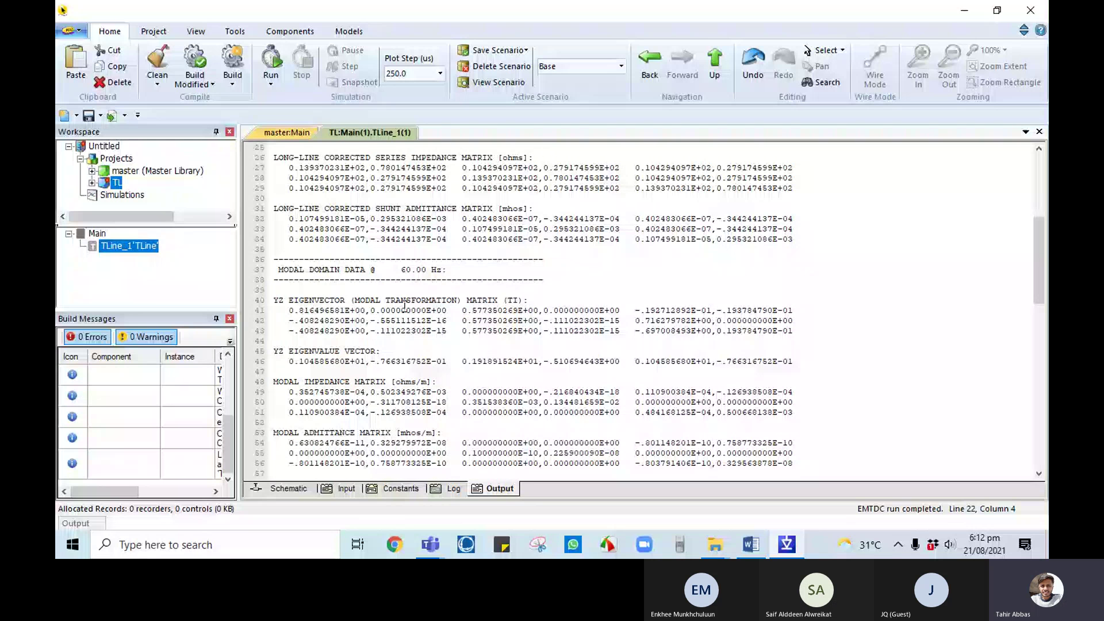
scroll(404, 306, "down", 7)
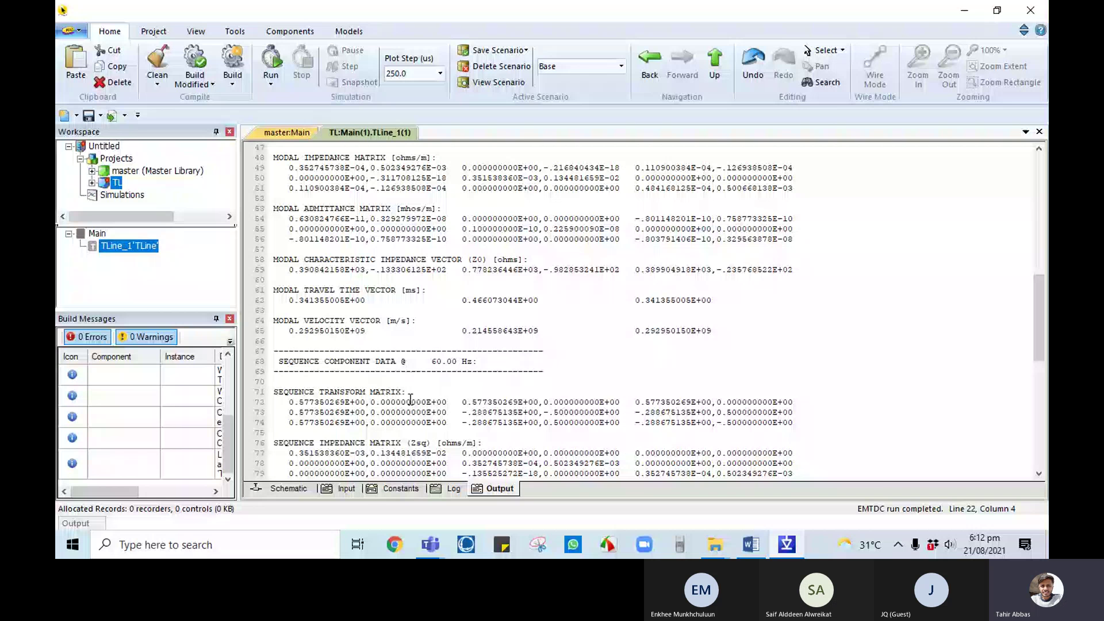
scroll(410, 399, "down", 11)
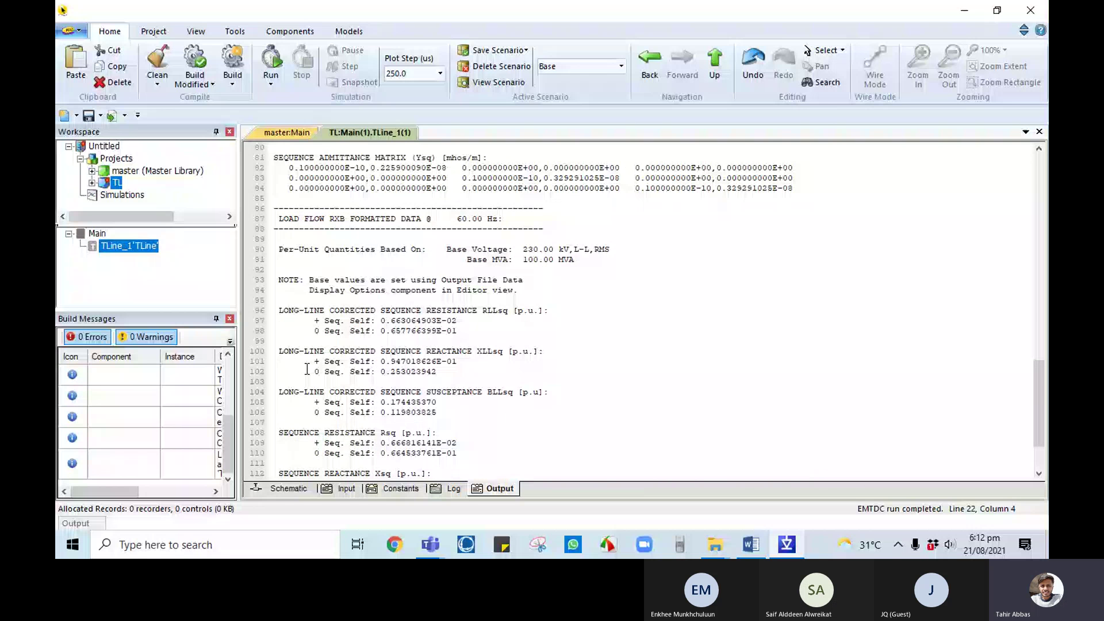
scroll(307, 369, "down", 2)
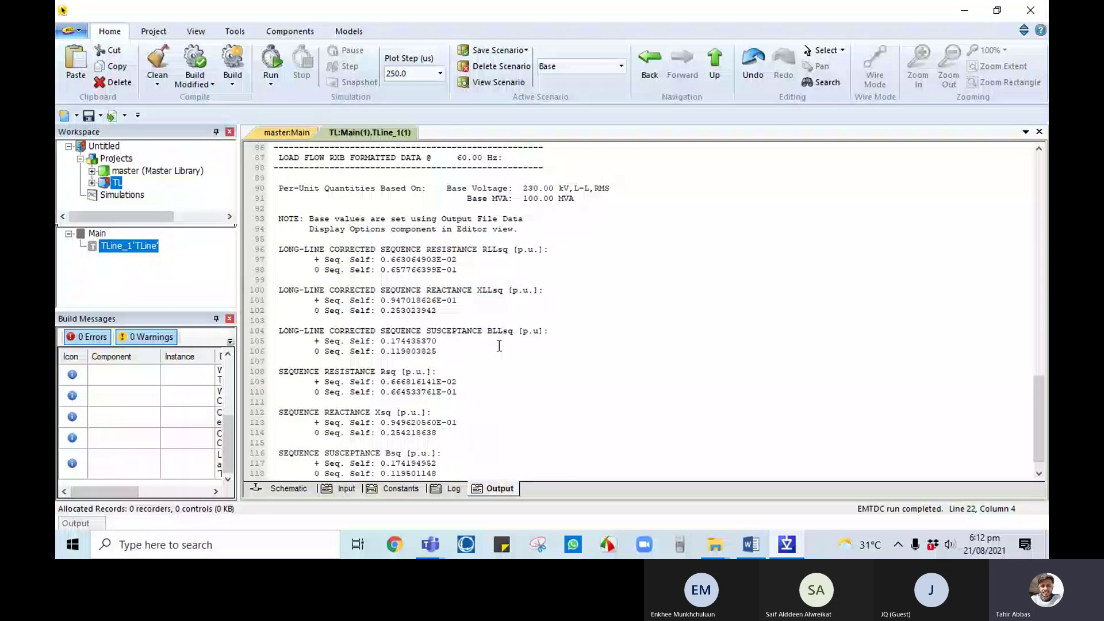
- Examine the sequence resistance, reactance and susceptance values at the end of the line constants output
left_click_drag(315, 383, 395, 393)
scroll(471, 412, "down", 1)
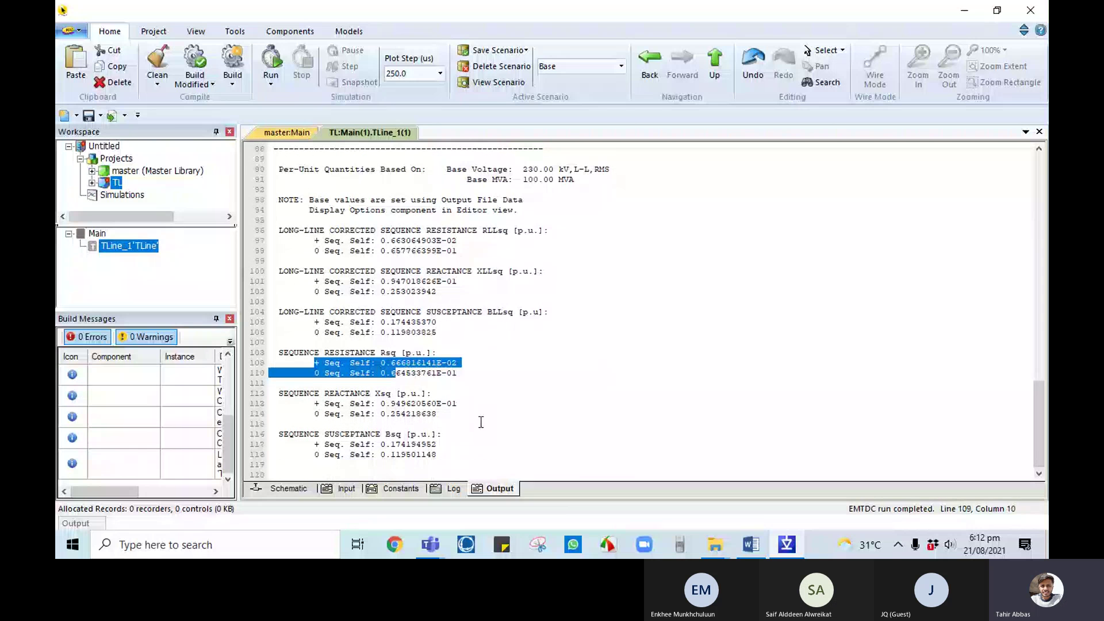
left_click(492, 452)
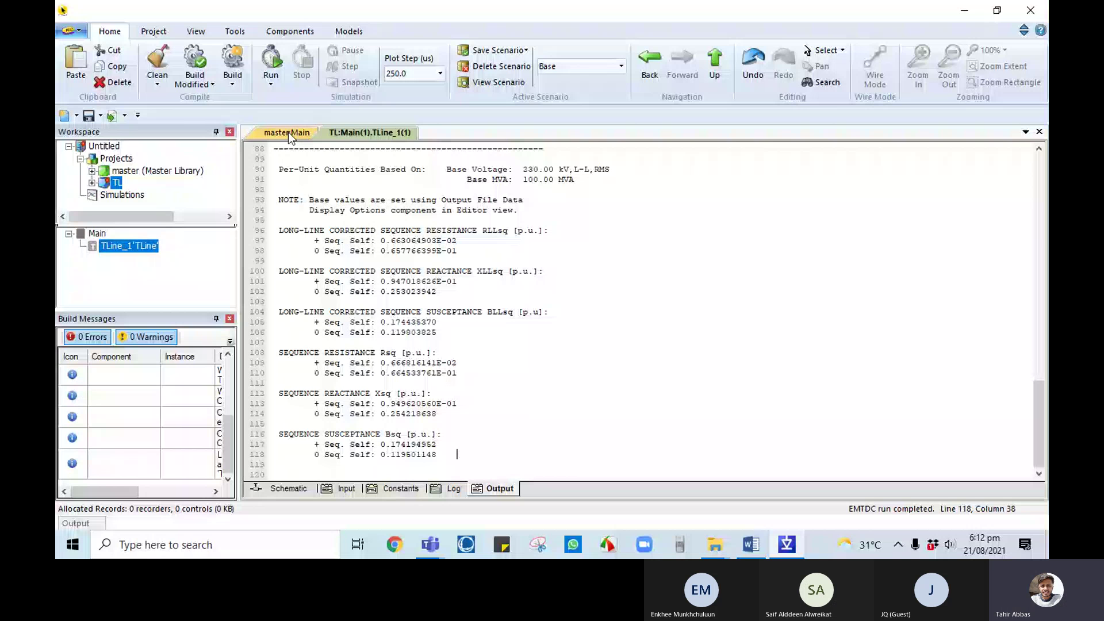
left_click(277, 492)
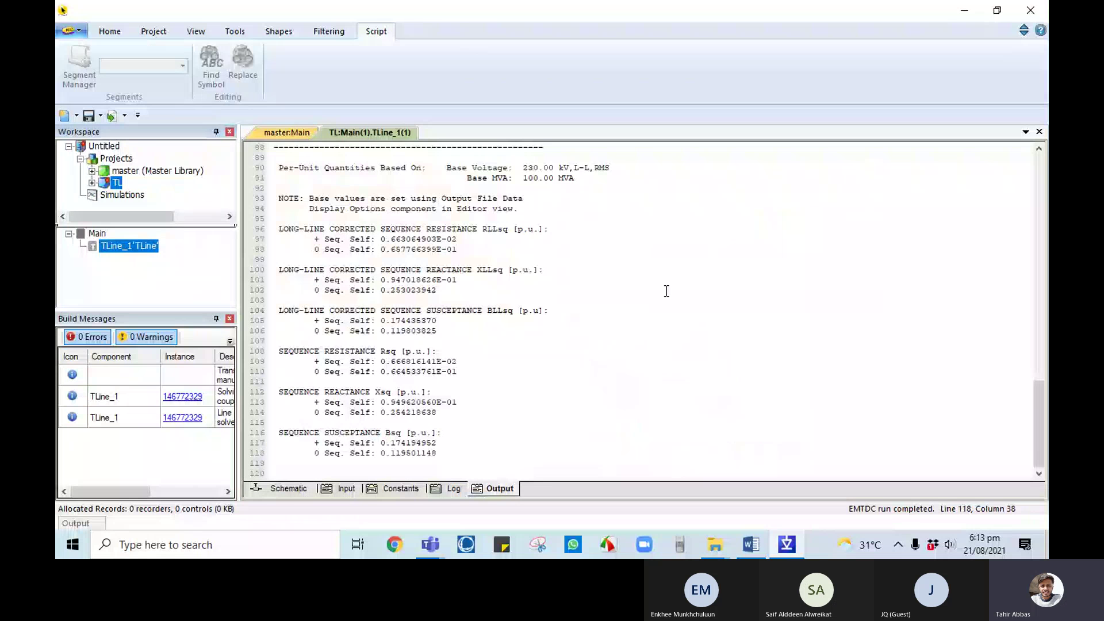
- Switch to File Explorer, look through the Lecture - 03 folder of PSCAD Training, and return to PSCAD
key("super+d")
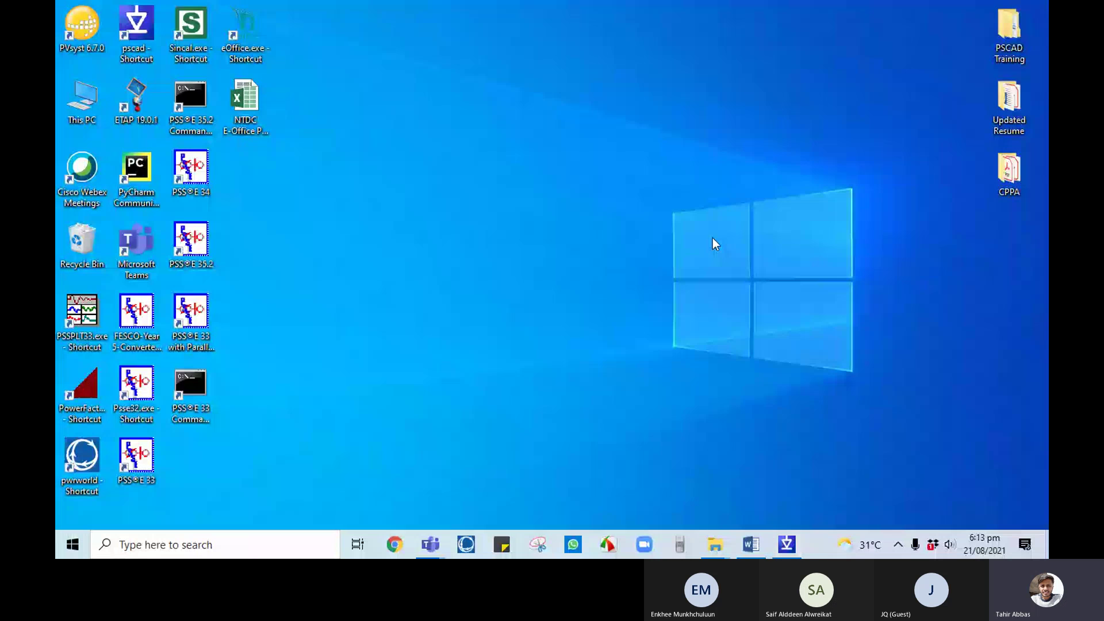
left_click(715, 545)
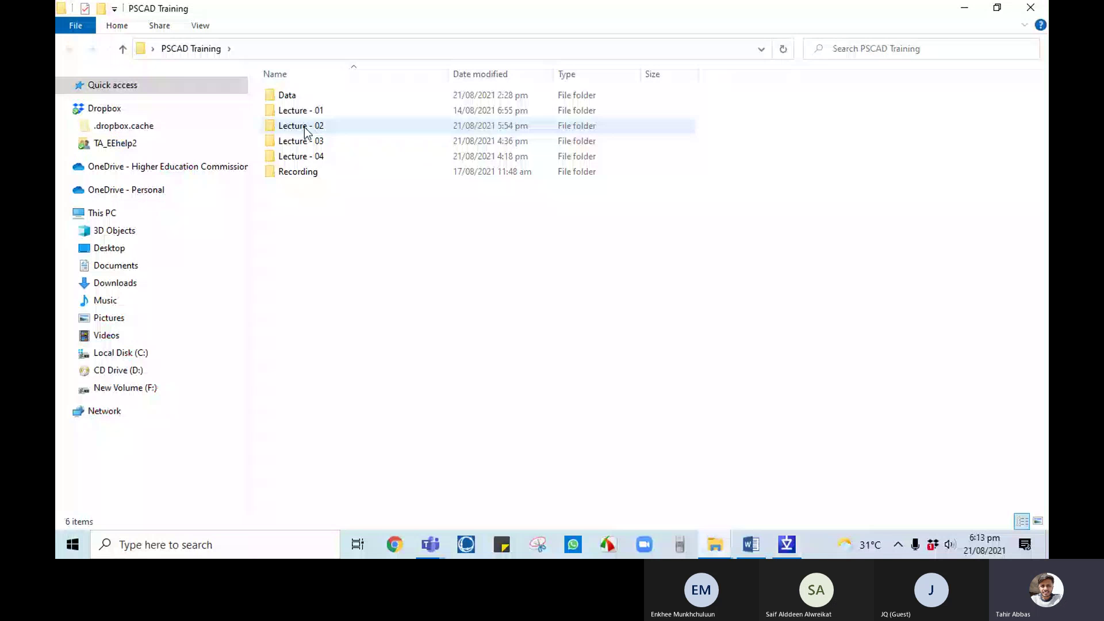
double_click(304, 140)
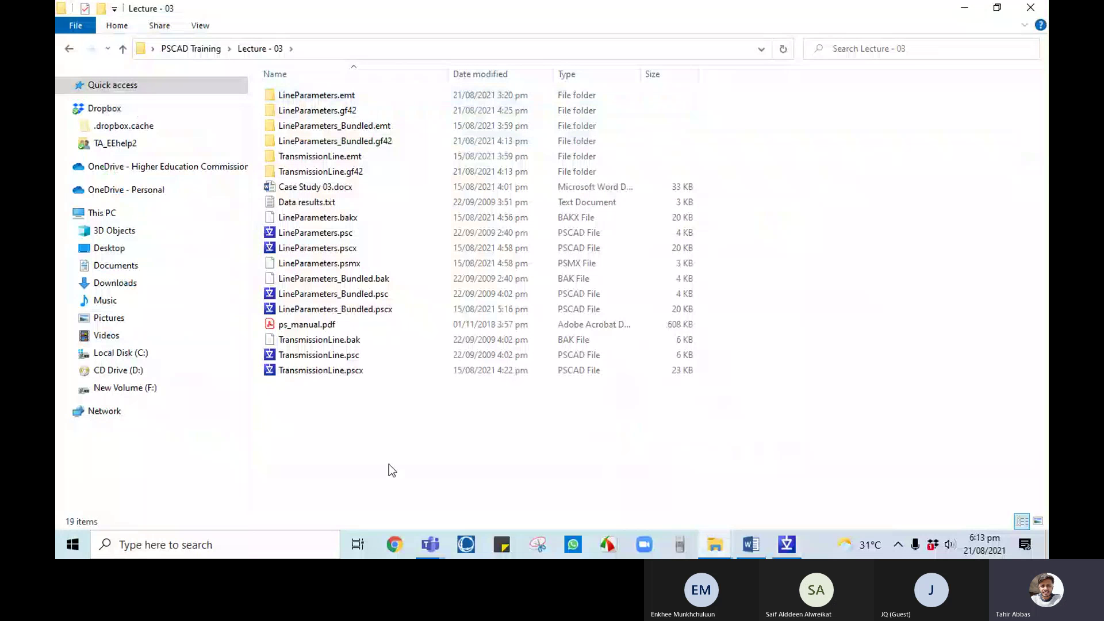
left_click(792, 550)
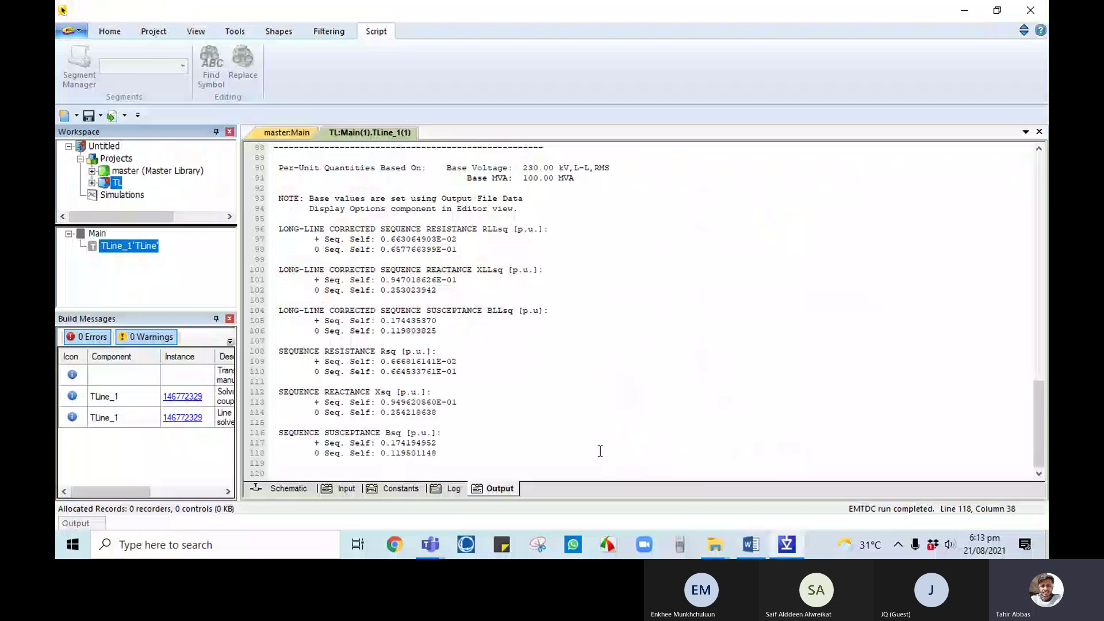
- Save the TL project on the Desktop as TL.pscx
left_click(71, 33)
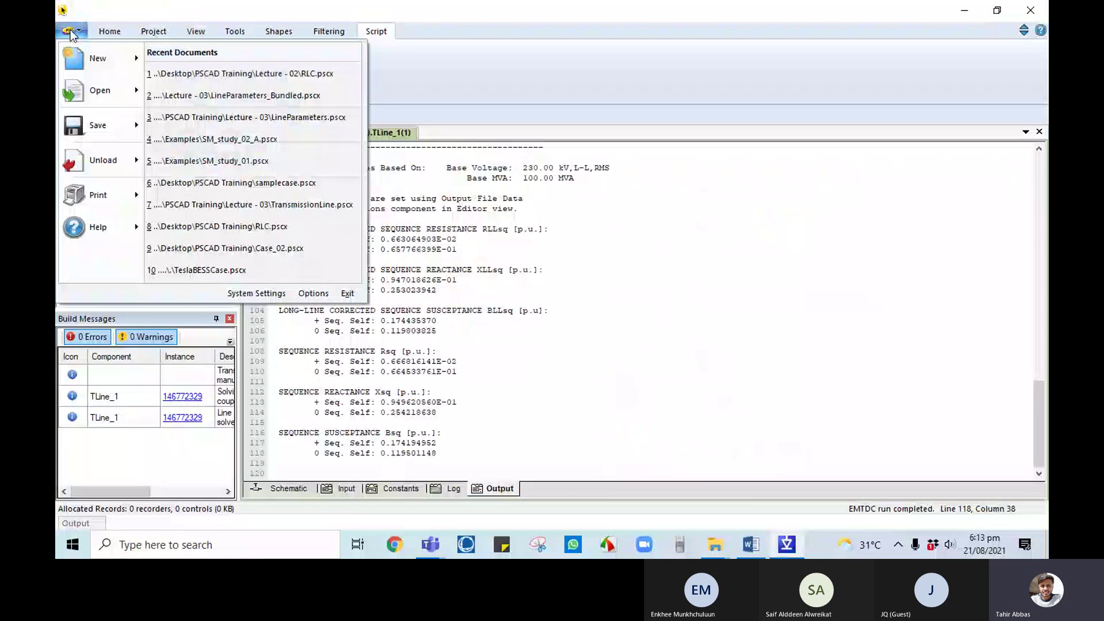
left_click(102, 125)
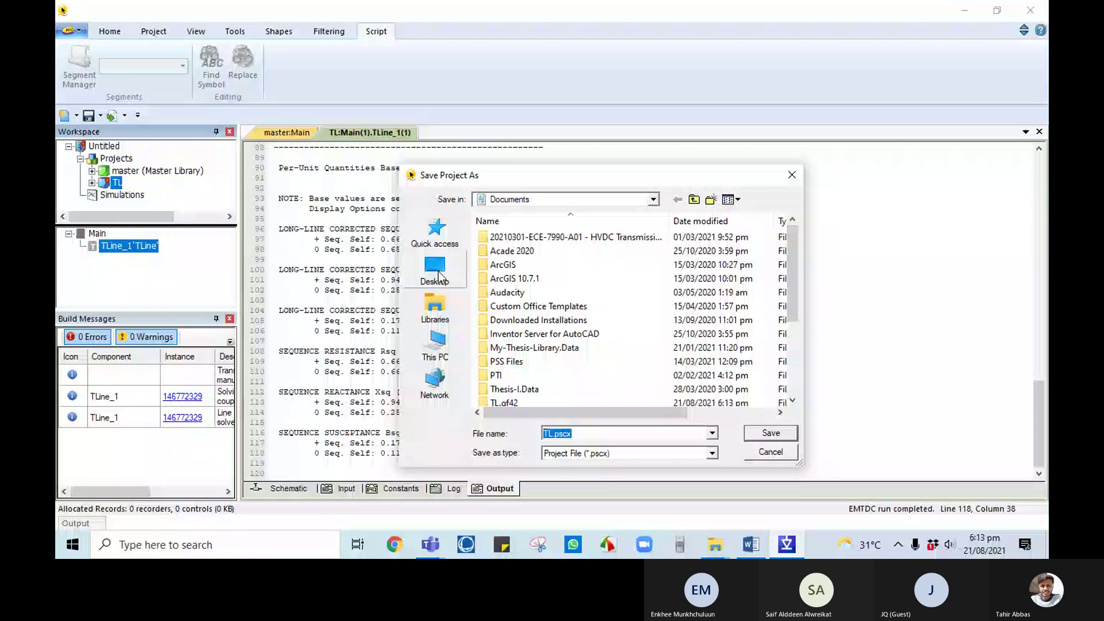
key("Return")
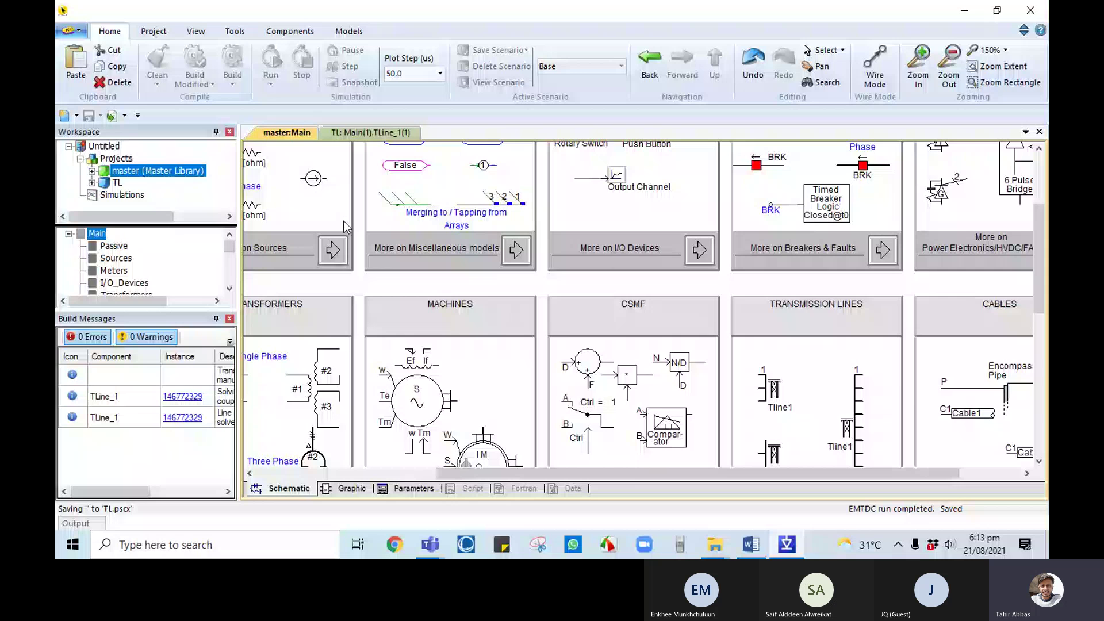
- Return to the TLine_1 definition canvas and solve the line constants for the saved case
left_click(371, 132)
right_click(465, 384)
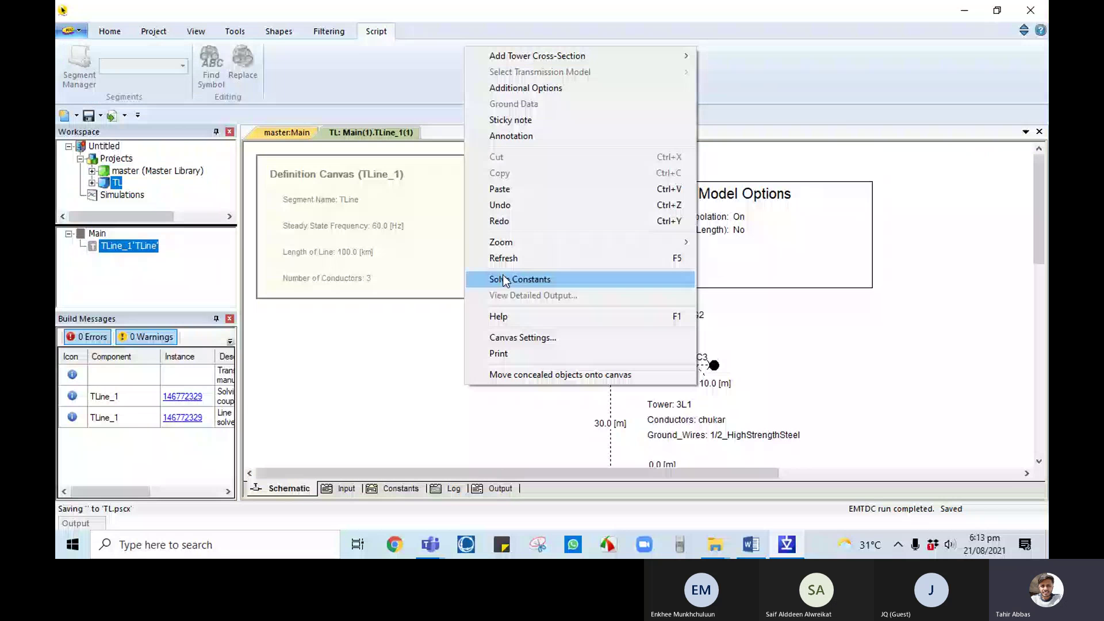
left_click(504, 280)
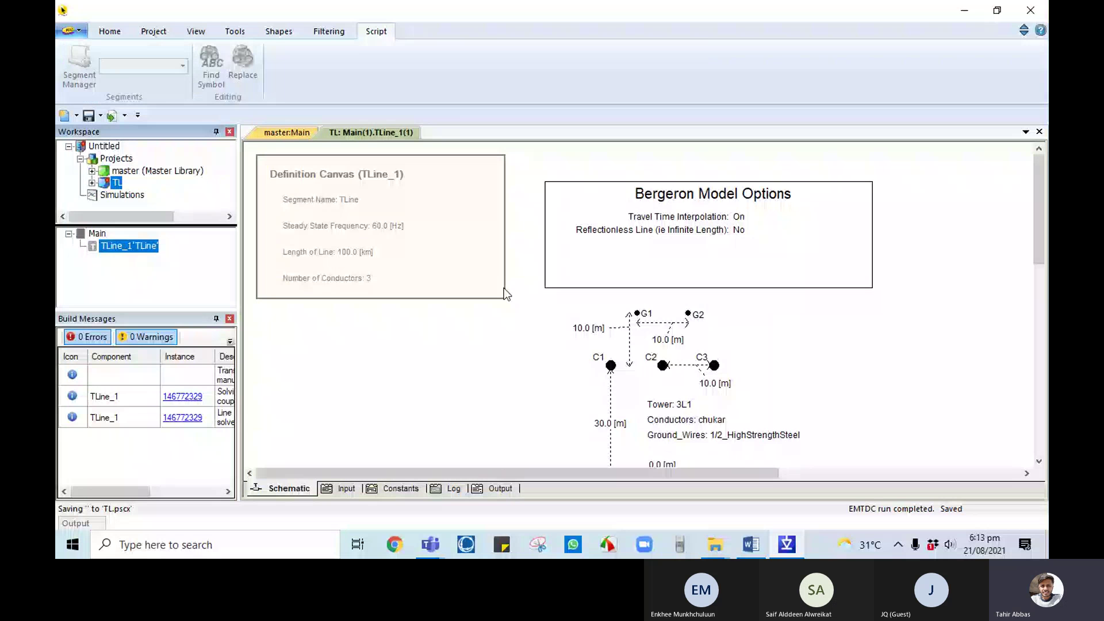
- Open the TL.gf42 folder on the Desktop and read the TLine.log file in Notepad
key("super+d")
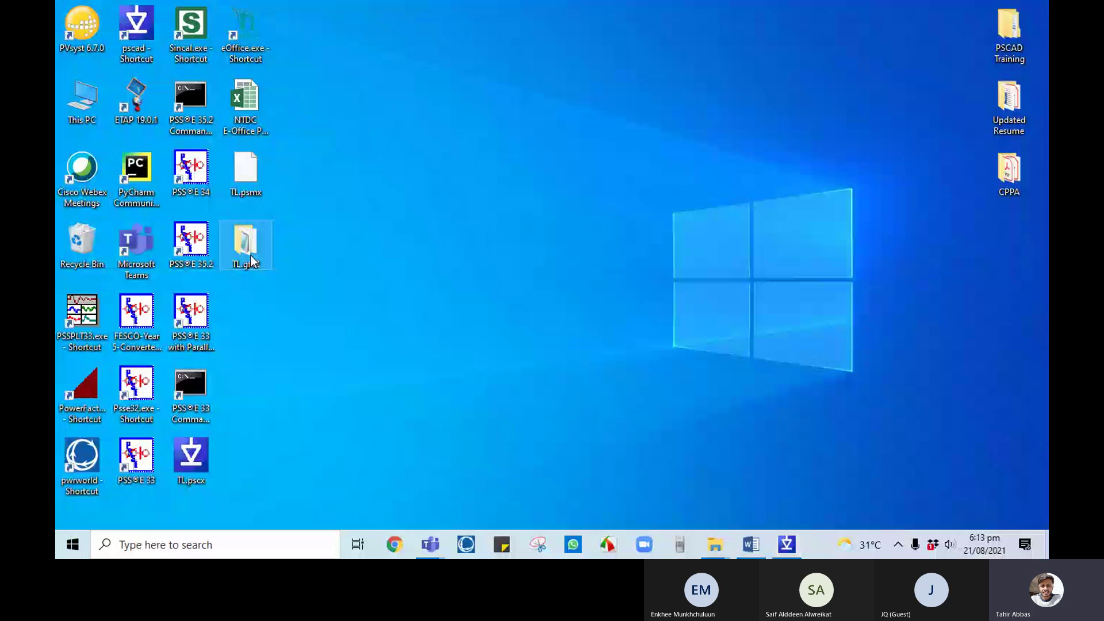
double_click(251, 256)
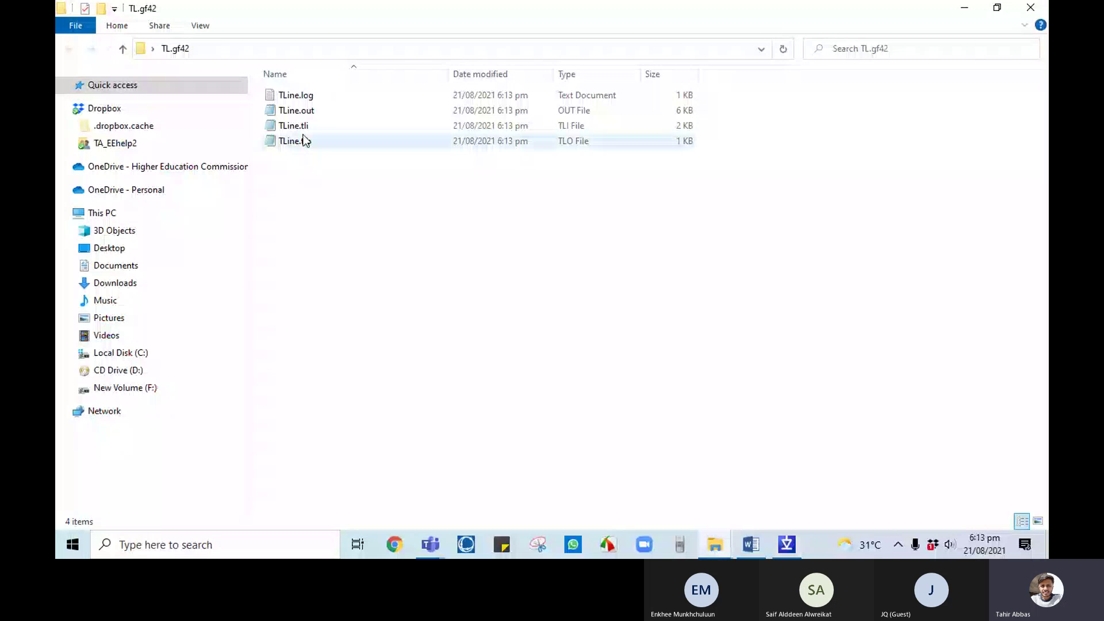
double_click(296, 94)
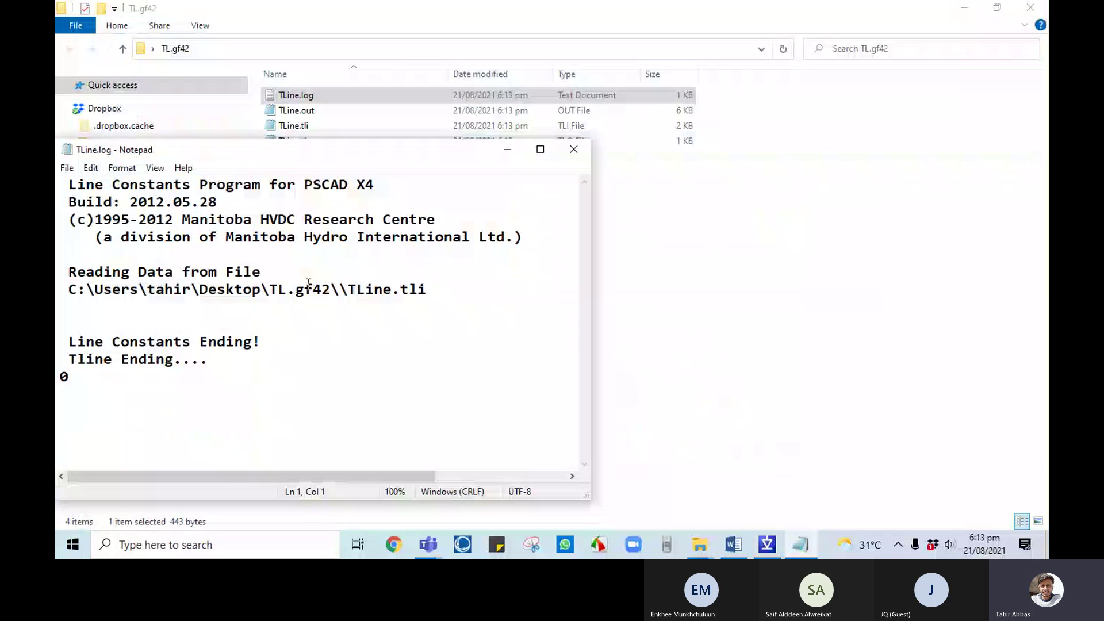
left_click(570, 150)
- Open TLine.out, maximize it, and examine its matrices and sequence data through to the end of the file
double_click(315, 112)
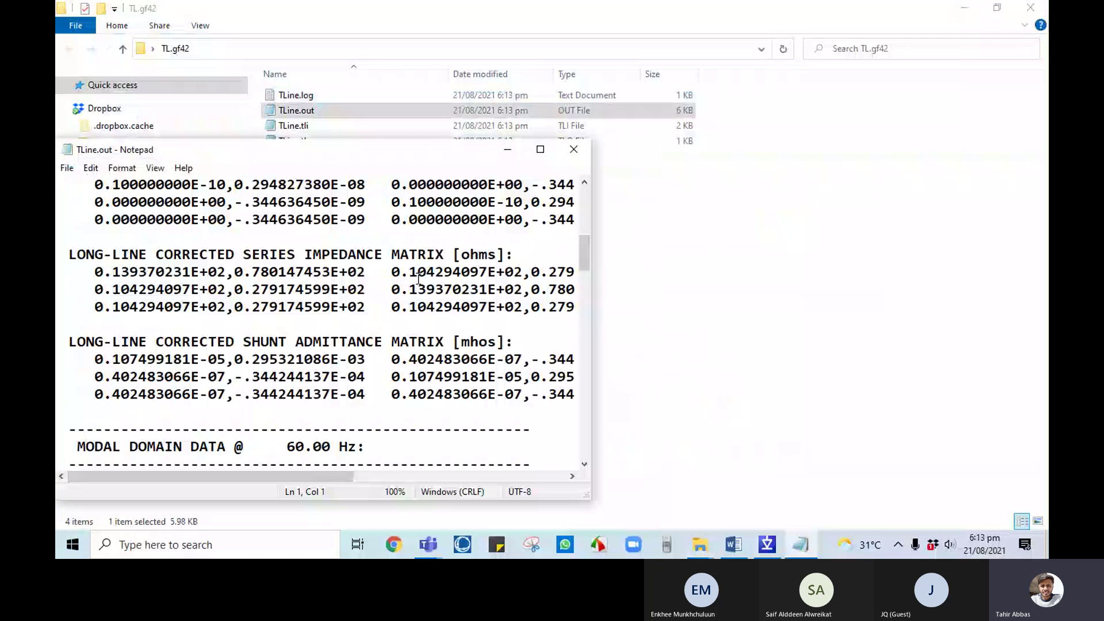
key("super+Up")
scroll(334, 334, "down", 10)
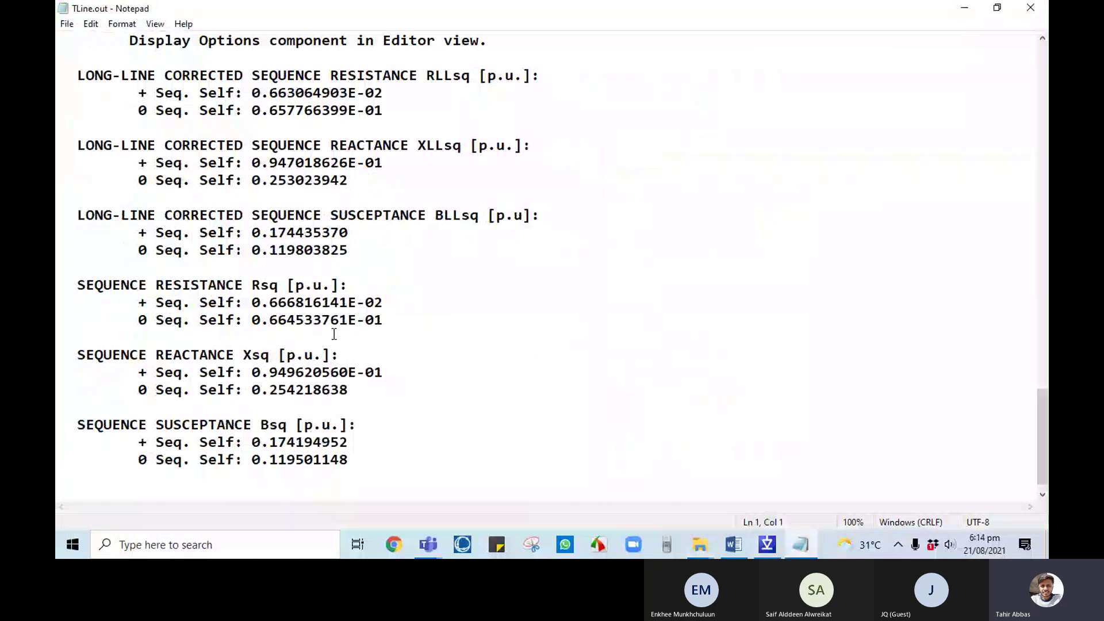
key("alt+F4")
- Open TLine.tli, look through the line summary and ground input data, and close the file
double_click(293, 126)
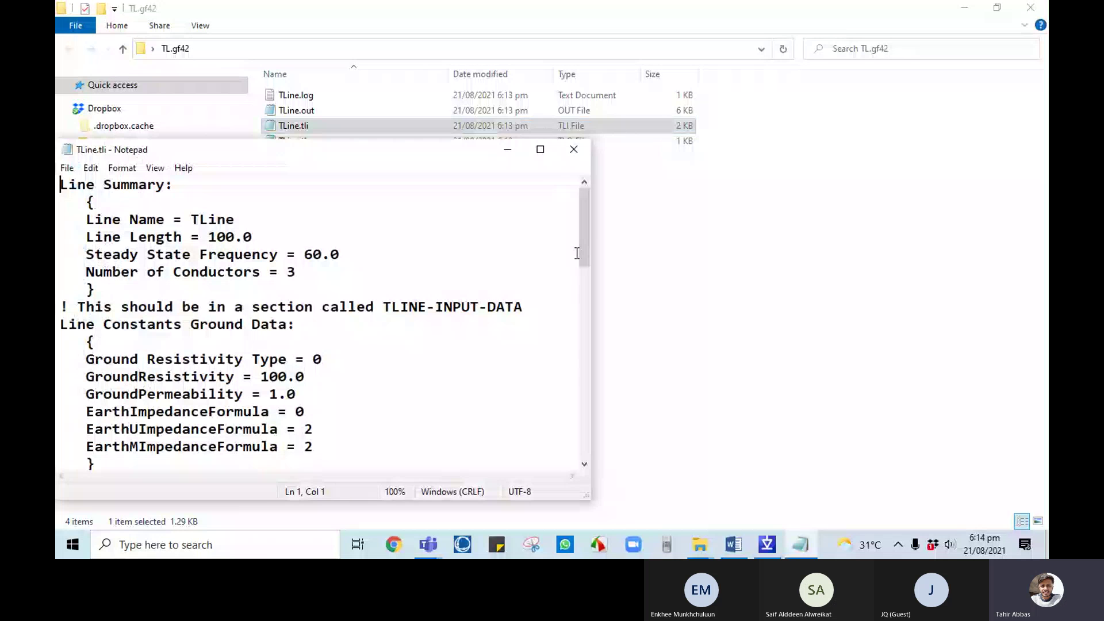
left_click_drag(586, 260, 584, 448)
left_click(573, 150)
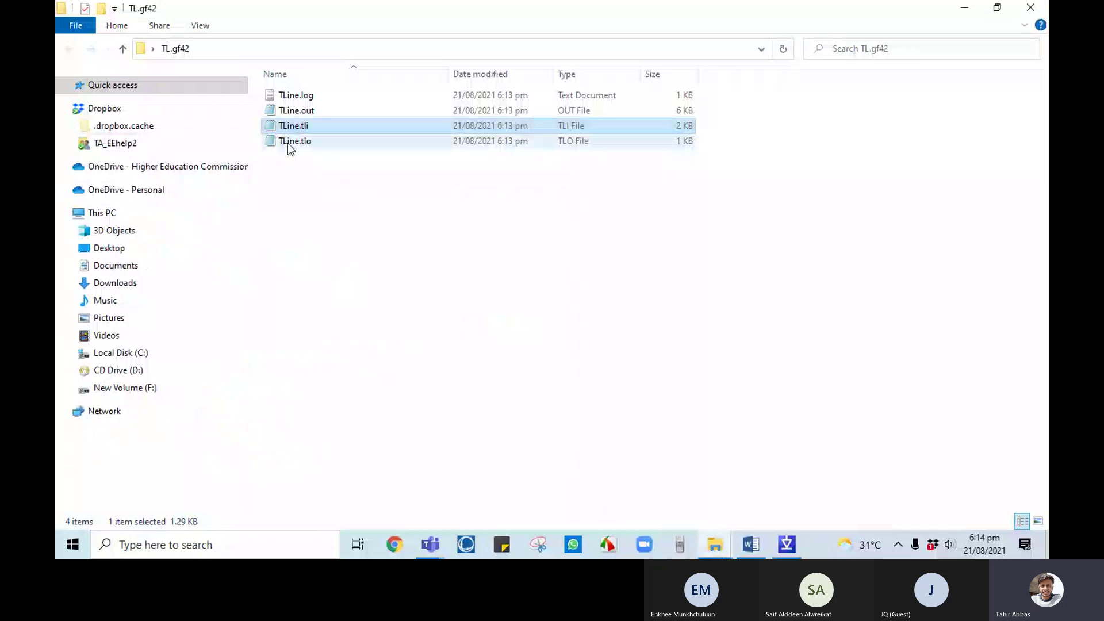
- Open TLine.tlo, examine the full width of its line constants output, and return to the file list
double_click(287, 144)
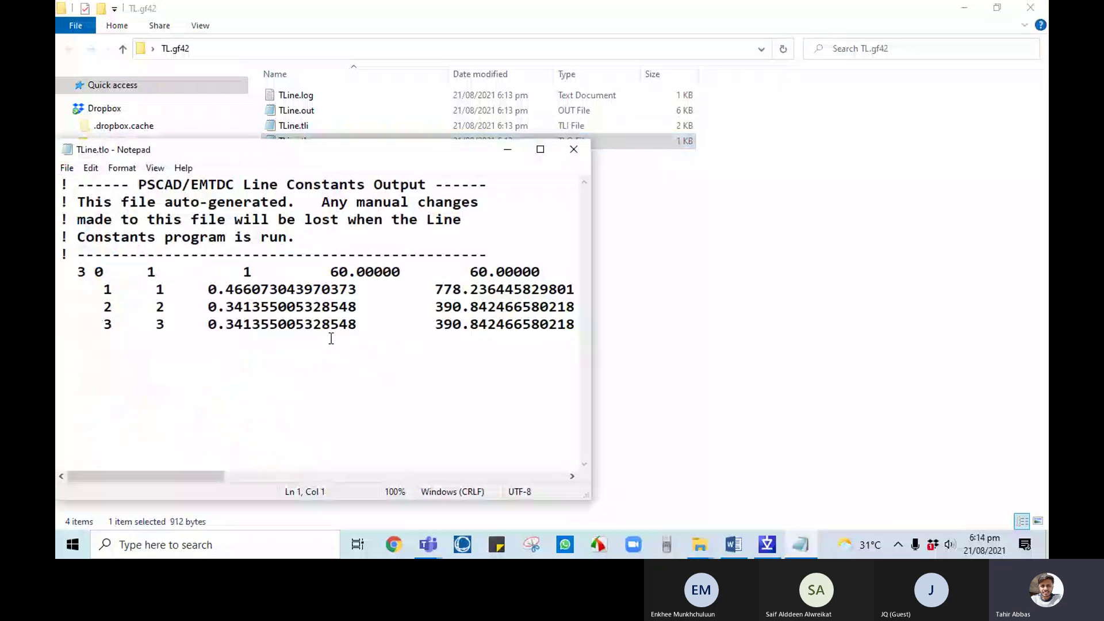
left_click_drag(187, 478, 164, 481)
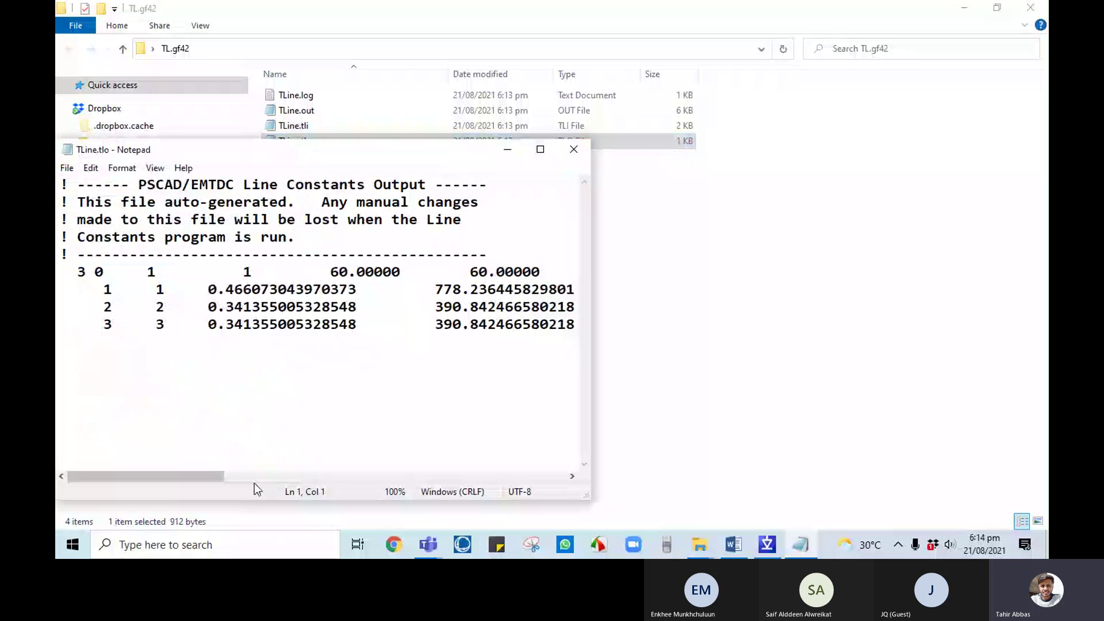
left_click_drag(198, 481, 597, 476)
left_click(573, 151)
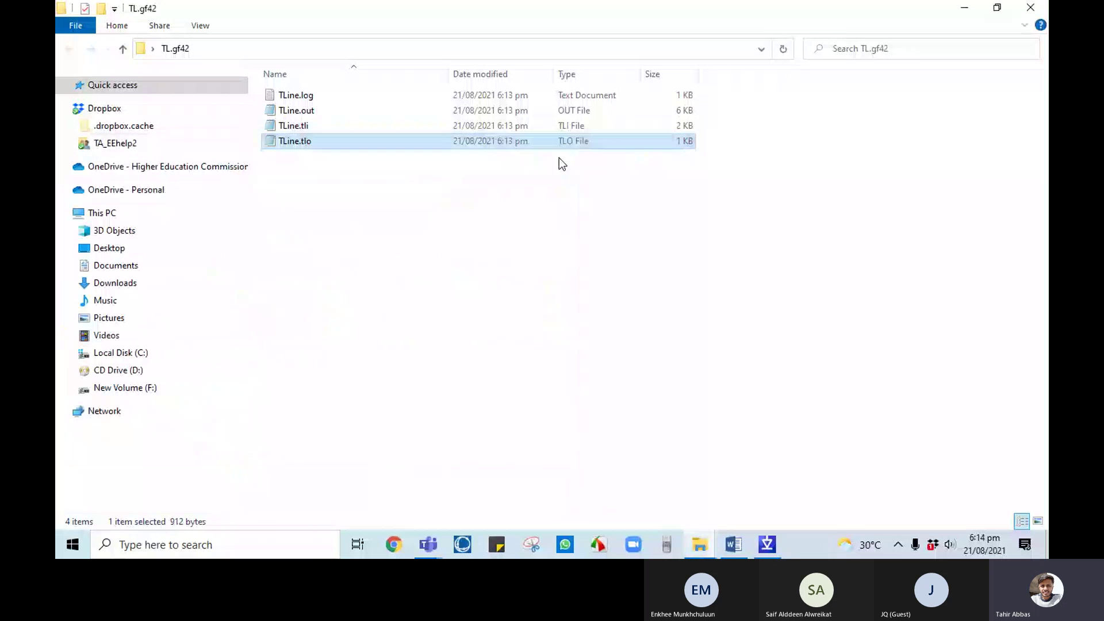
left_click(291, 99)
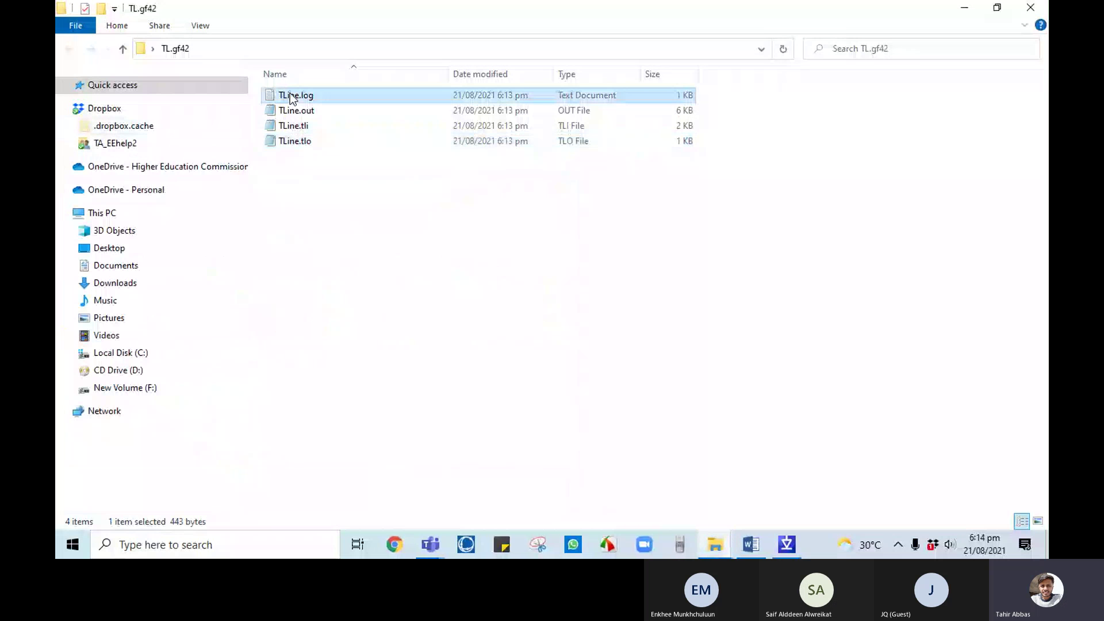